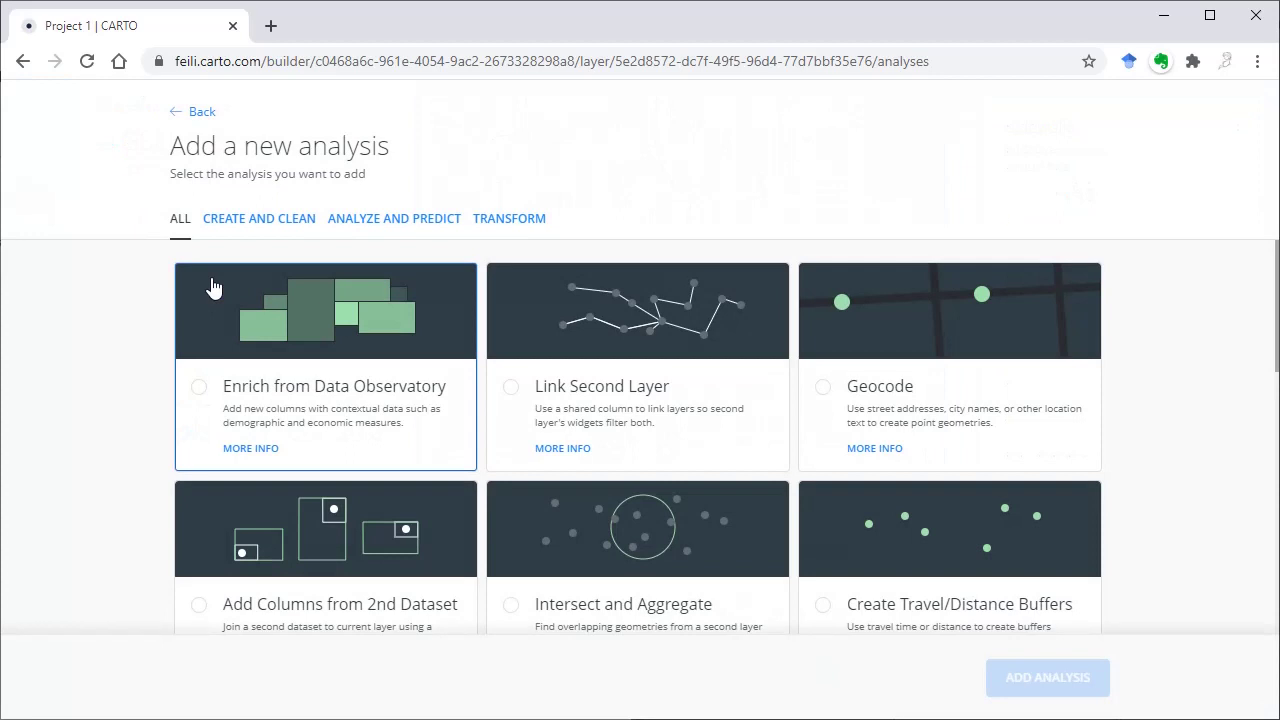
Add an Enrich from Data Observatory analysis to the GSU Building layer.
{"action": "scroll", "coordinate": [323, 437], "scroll_direction": "down", "scroll_amount": 4}
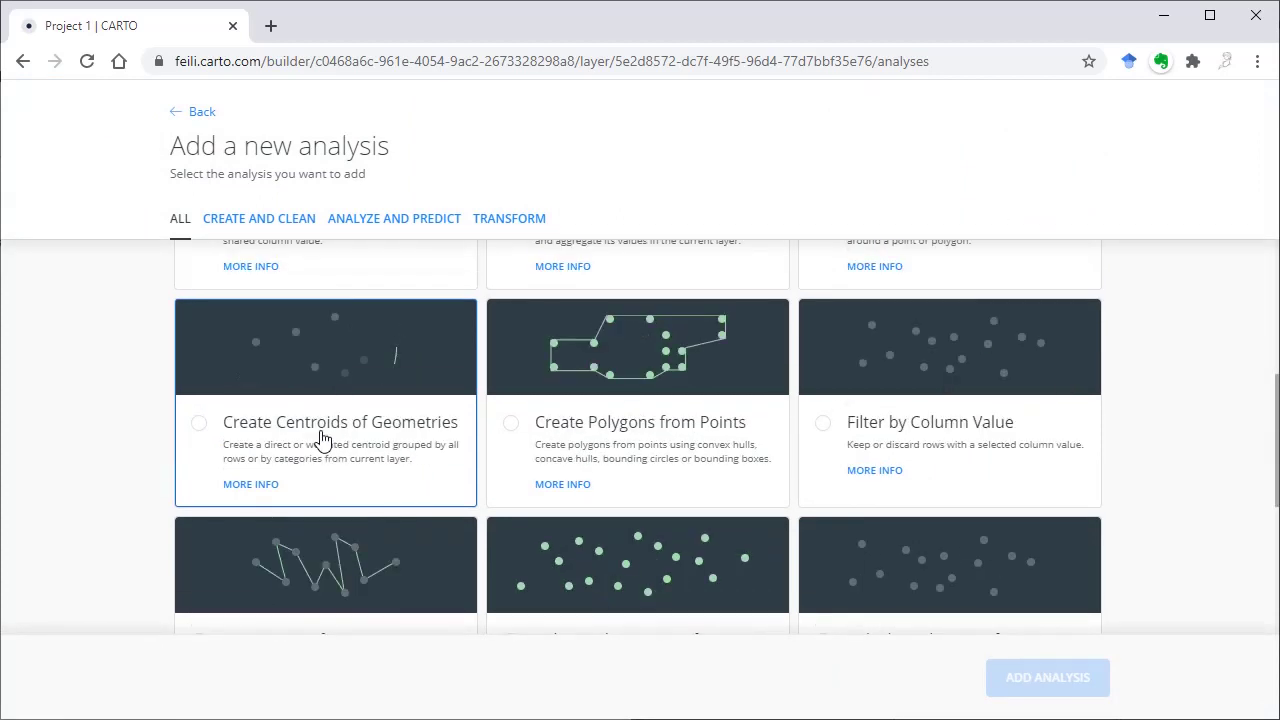
{"action": "scroll", "coordinate": [323, 437], "scroll_direction": "down", "scroll_amount": 2}
{"action": "scroll", "coordinate": [323, 440], "scroll_direction": "up", "scroll_amount": 6}
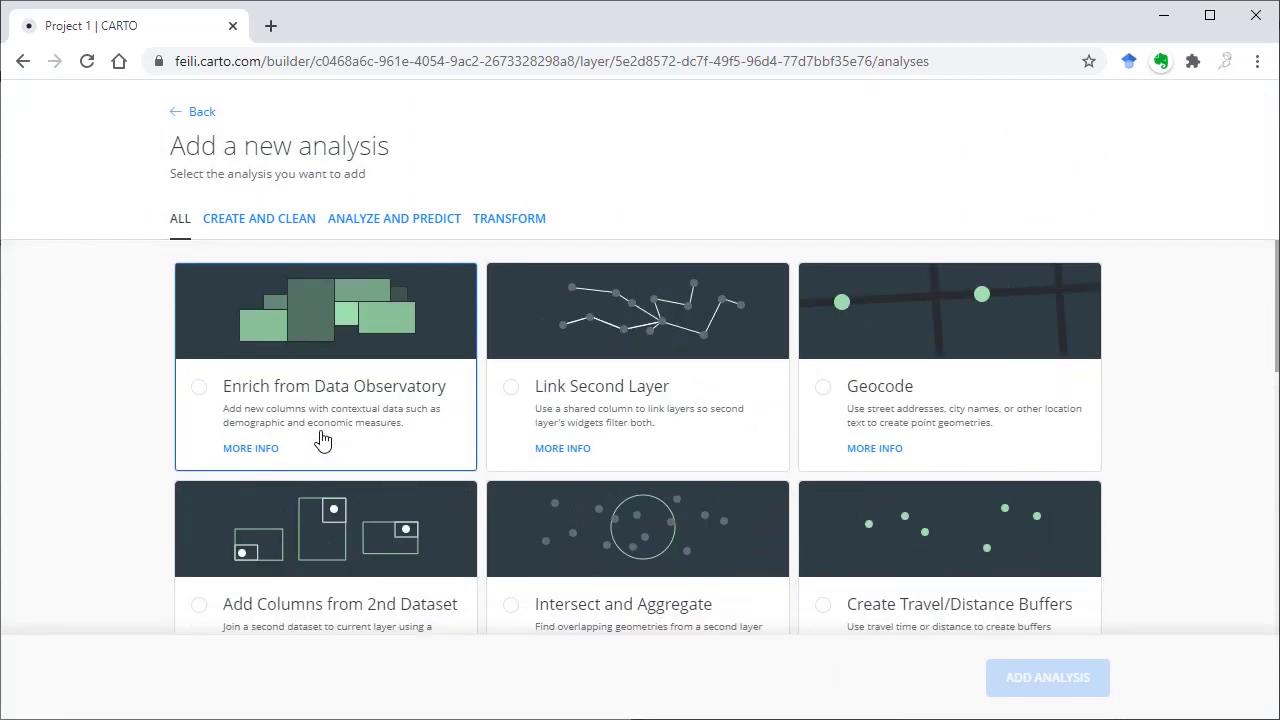
{"action": "left_click", "coordinate": [335, 374]}
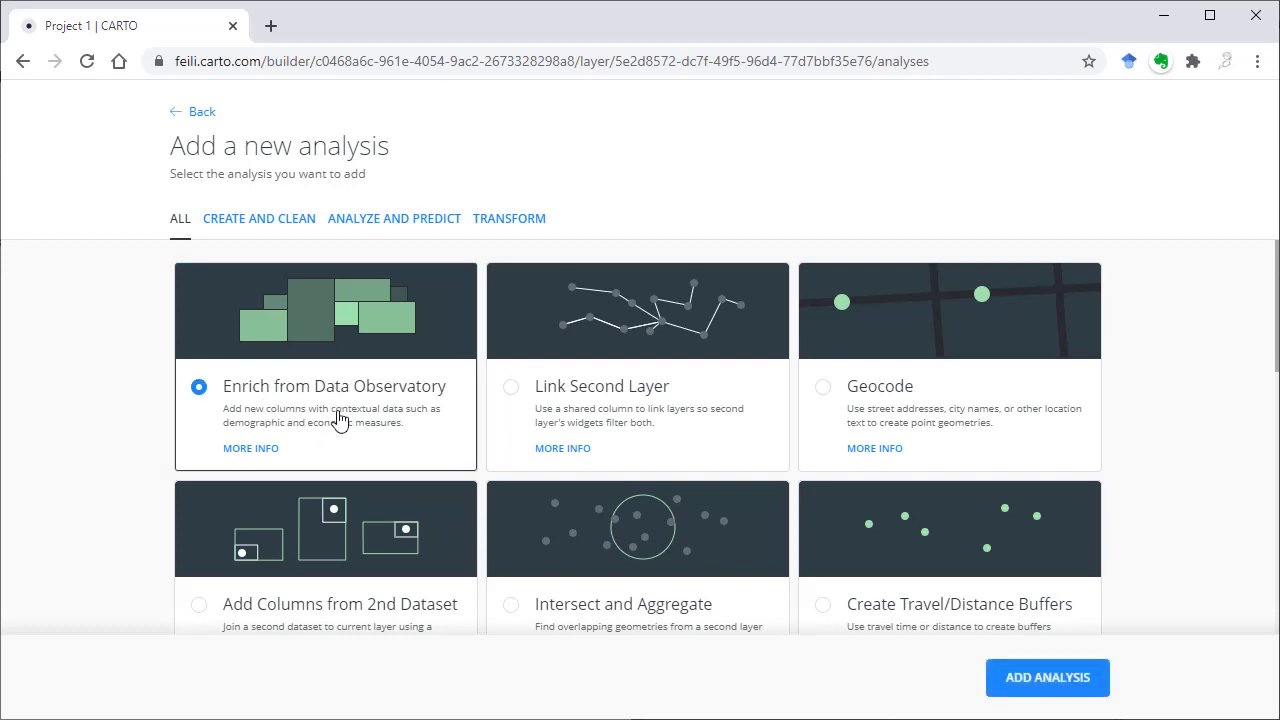
{"action": "left_click", "coordinate": [1034, 677]}
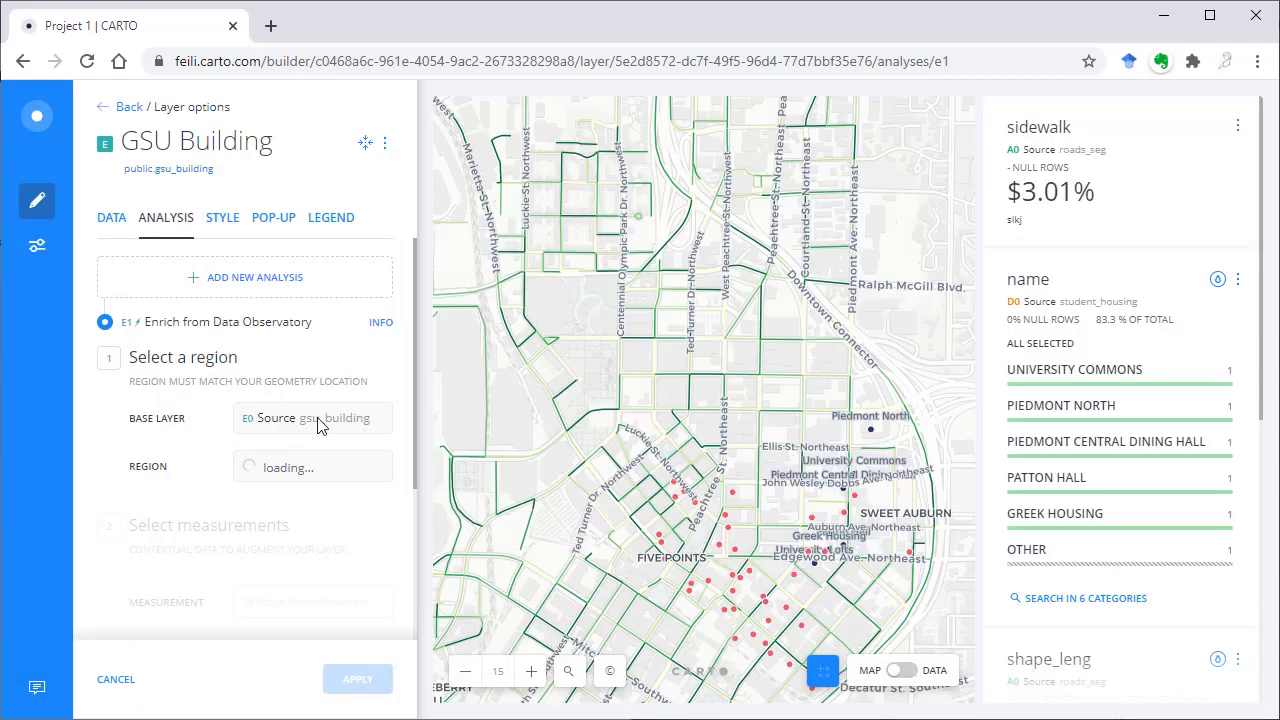
Set the enrichment region to United States.
{"action": "left_click", "coordinate": [305, 483]}
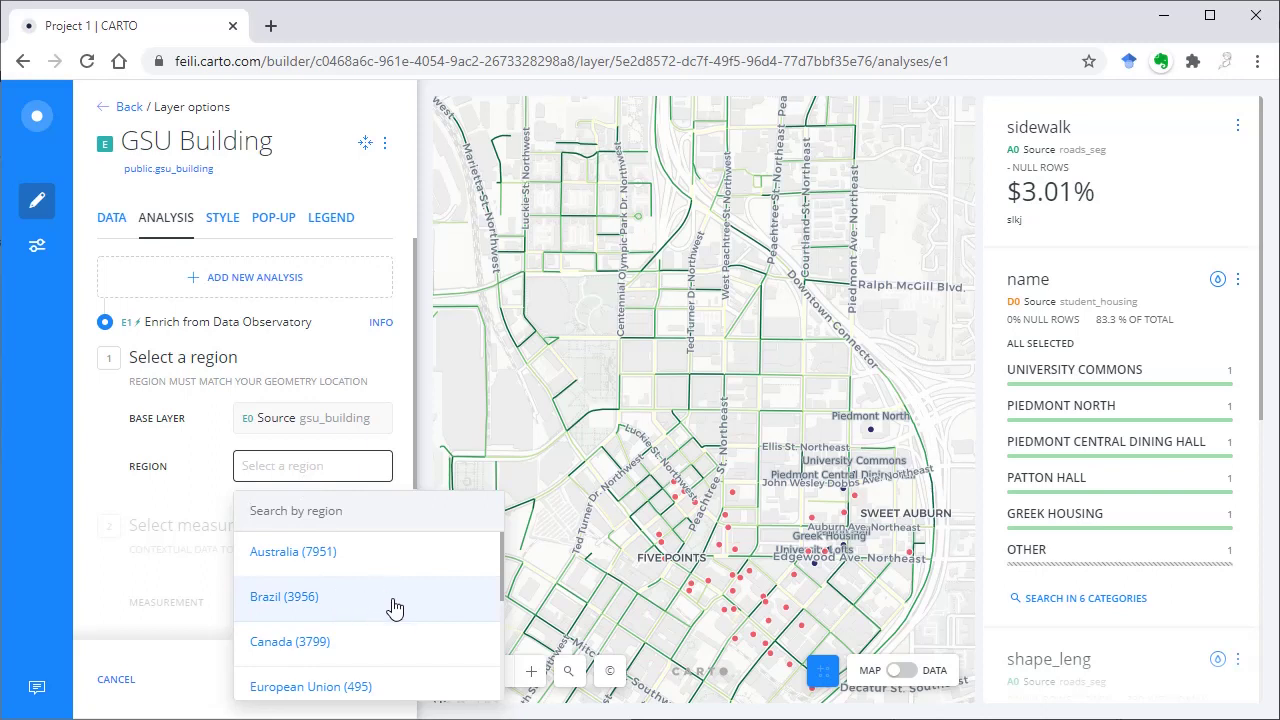
{"action": "scroll", "coordinate": [390, 637], "scroll_direction": "down", "scroll_amount": 3}
{"action": "scroll", "coordinate": [388, 636], "scroll_direction": "up", "scroll_amount": 3}
{"action": "scroll", "coordinate": [376, 613], "scroll_direction": "down", "scroll_amount": 3}
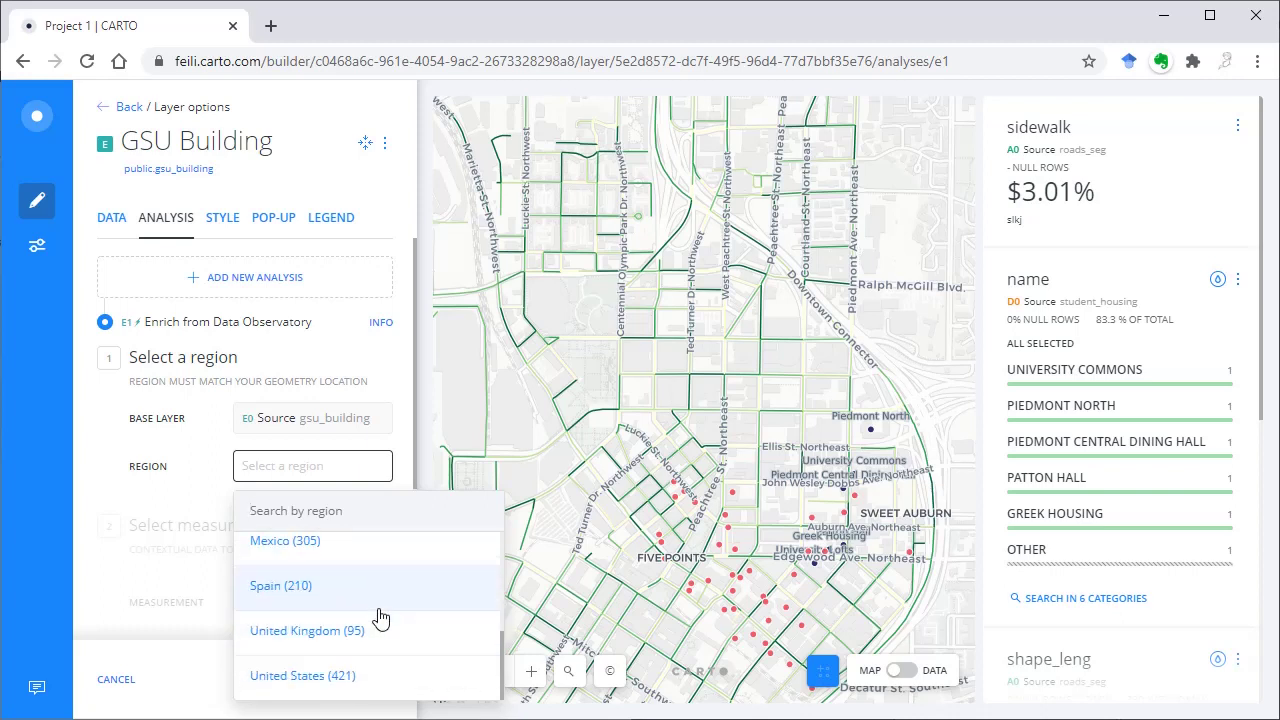
{"action": "left_click", "coordinate": [333, 676]}
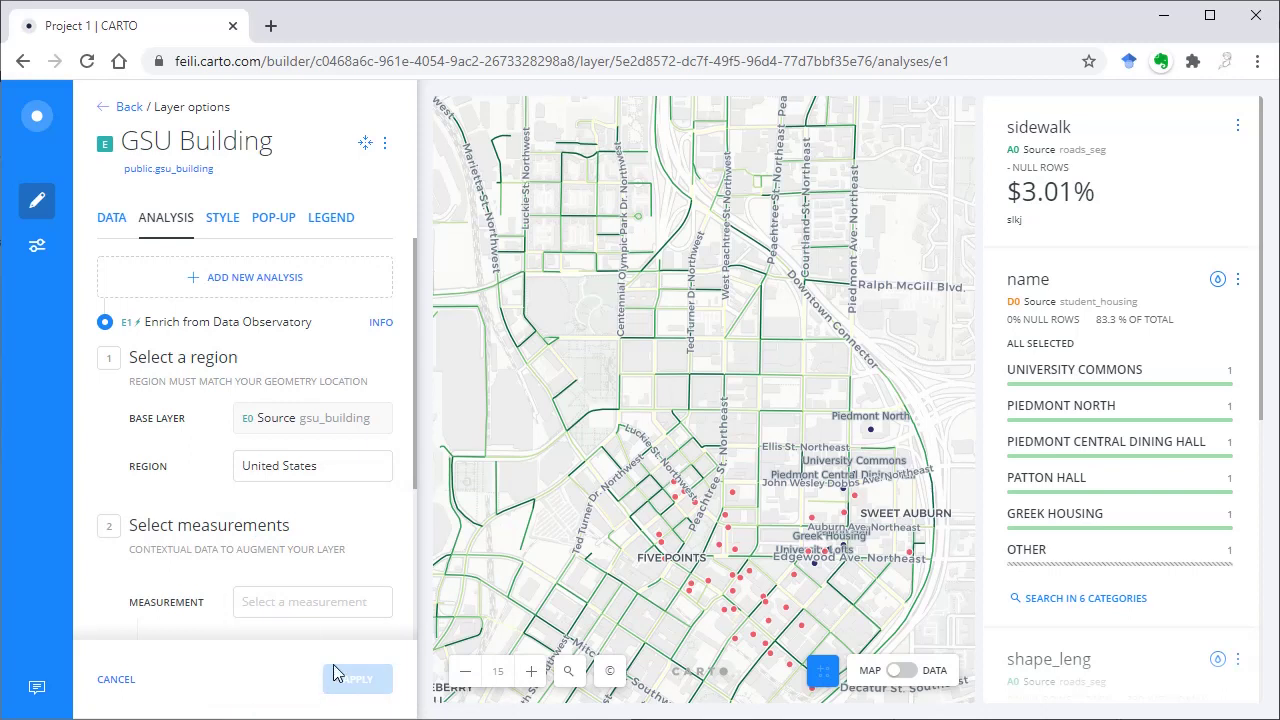
Choose "Average weekly wage for Education and health services establishments" as the enrichment measurement.
{"action": "left_click", "coordinate": [305, 610]}
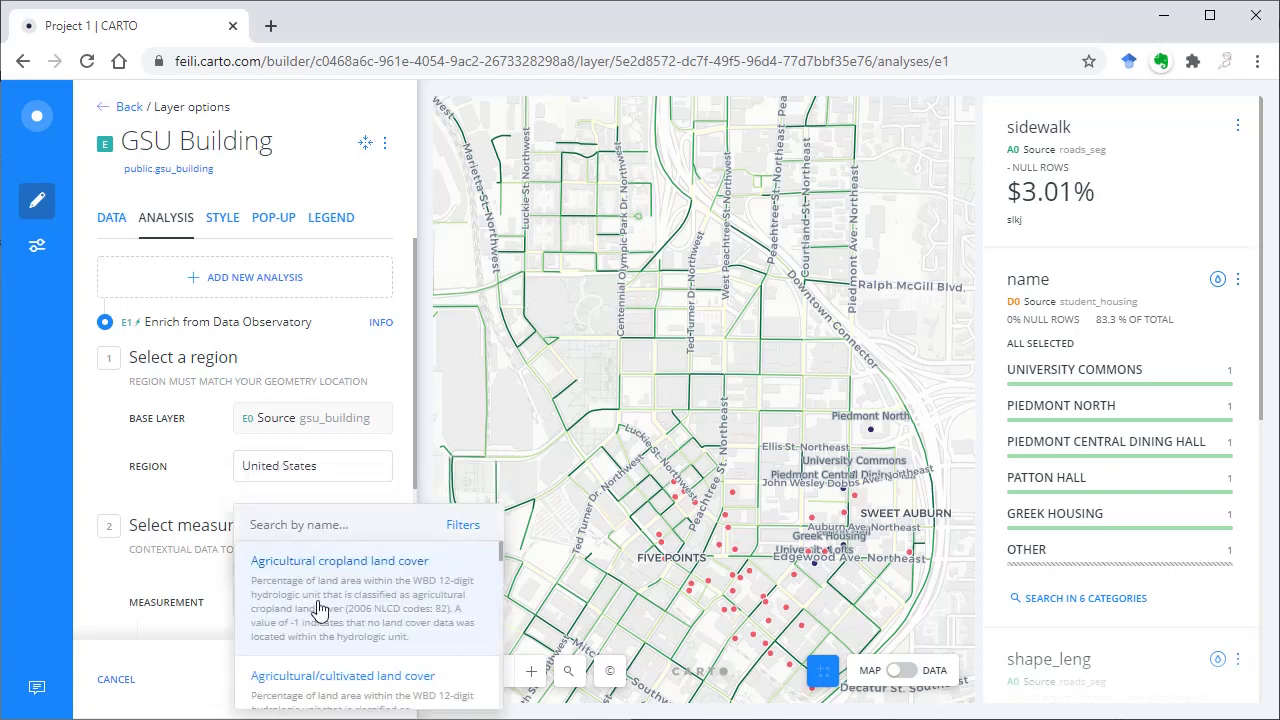
{"action": "scroll", "coordinate": [371, 588], "scroll_direction": "down", "scroll_amount": 8}
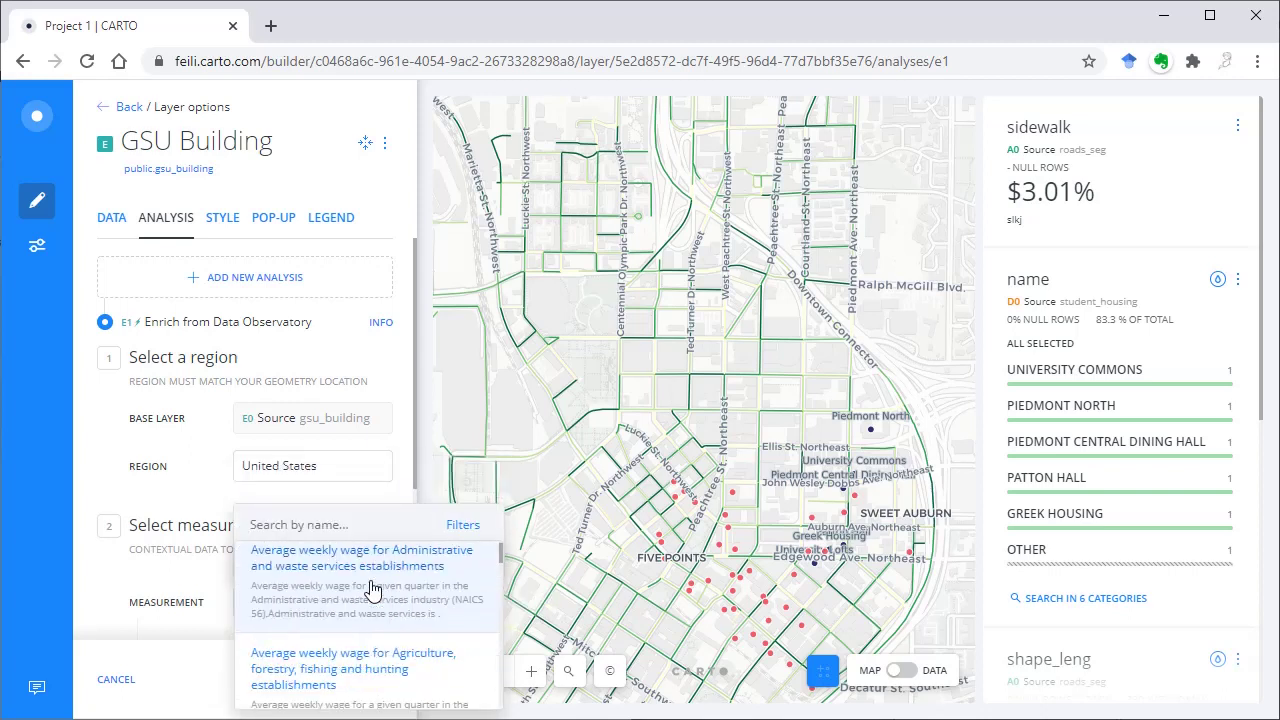
{"action": "scroll", "coordinate": [371, 590], "scroll_direction": "down", "scroll_amount": 2}
{"action": "scroll", "coordinate": [371, 588], "scroll_direction": "down", "scroll_amount": 3}
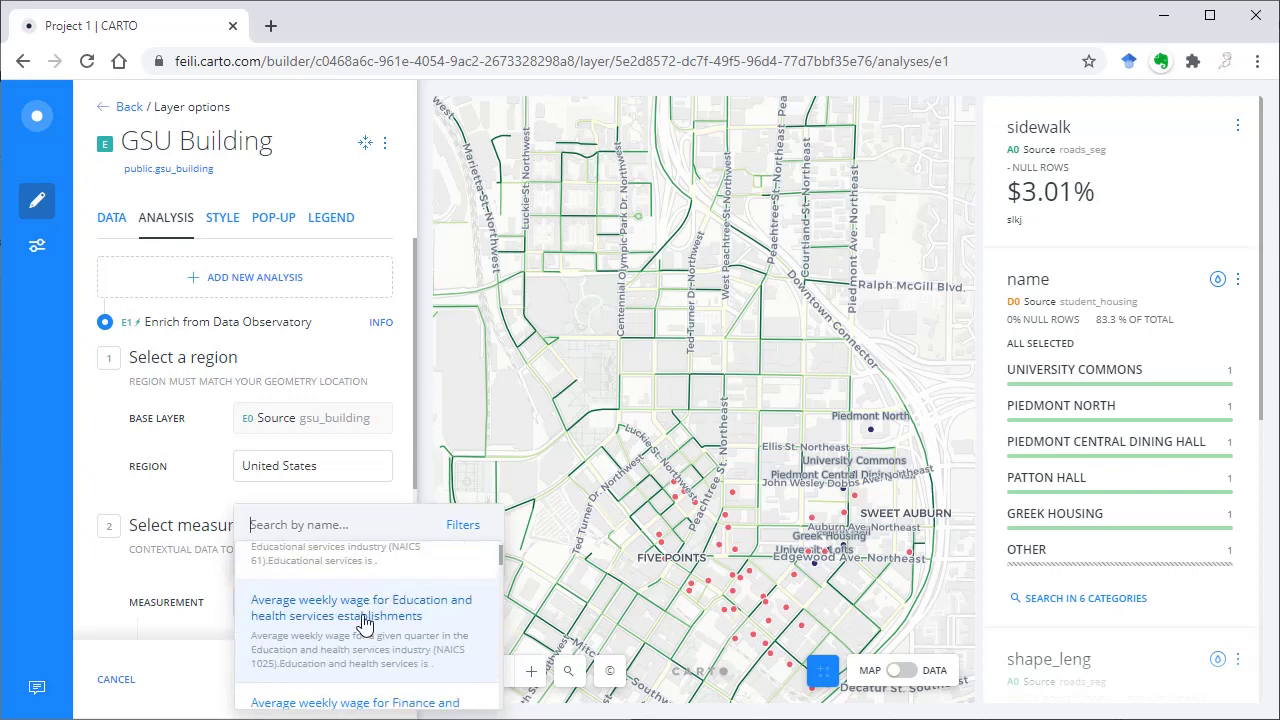
{"action": "left_click", "coordinate": [363, 620]}
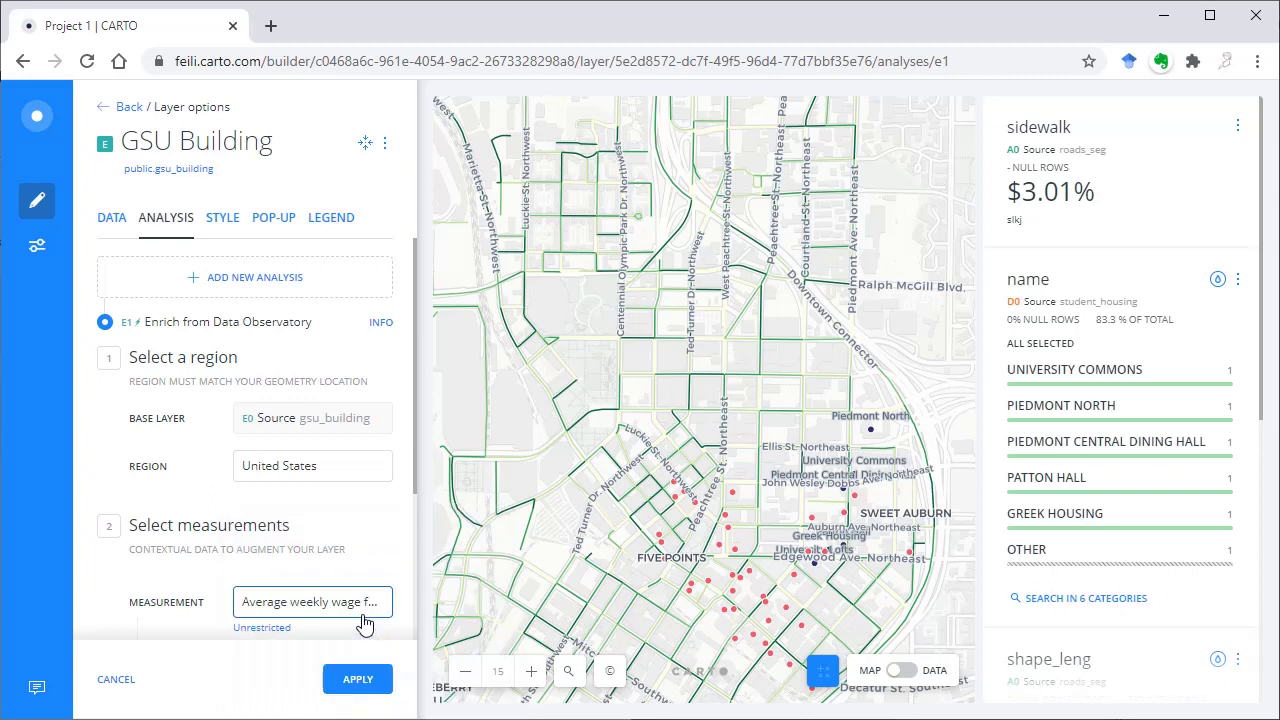
Filter the available measurements by Housing and look through the filtered list without changing the chosen measurement.
{"action": "left_click", "coordinate": [364, 618]}
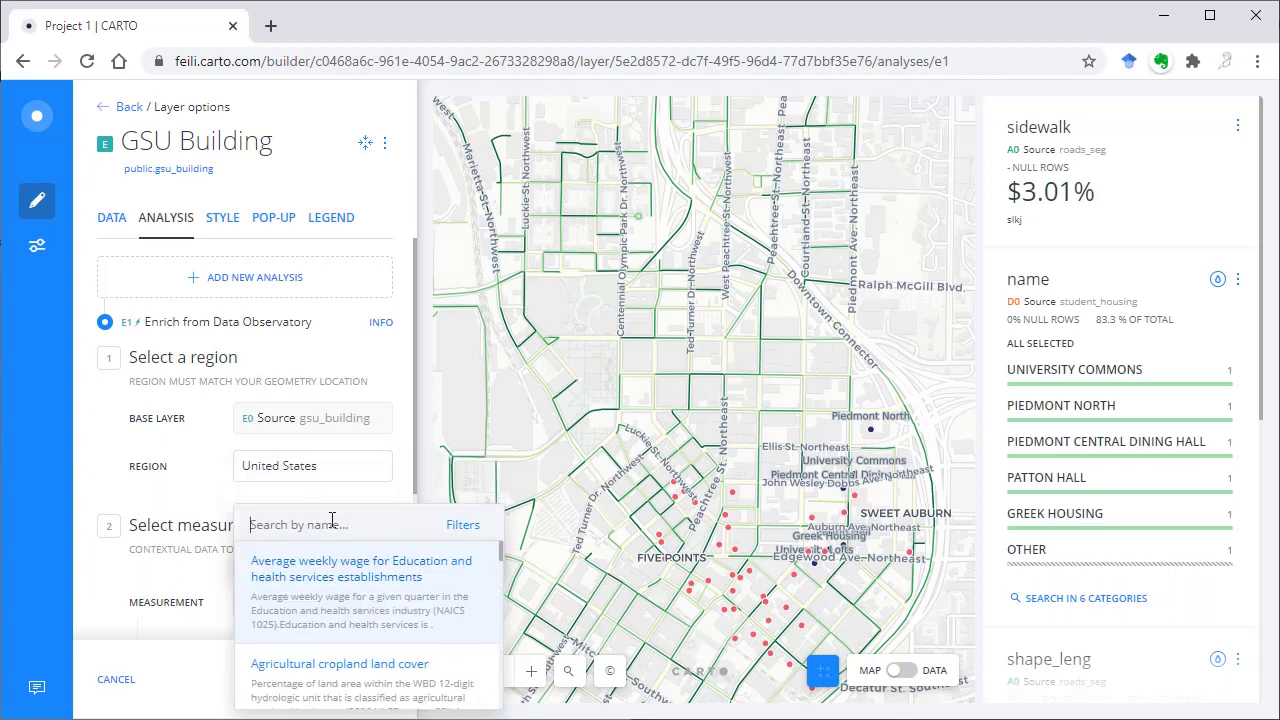
{"action": "left_click", "coordinate": [468, 527]}
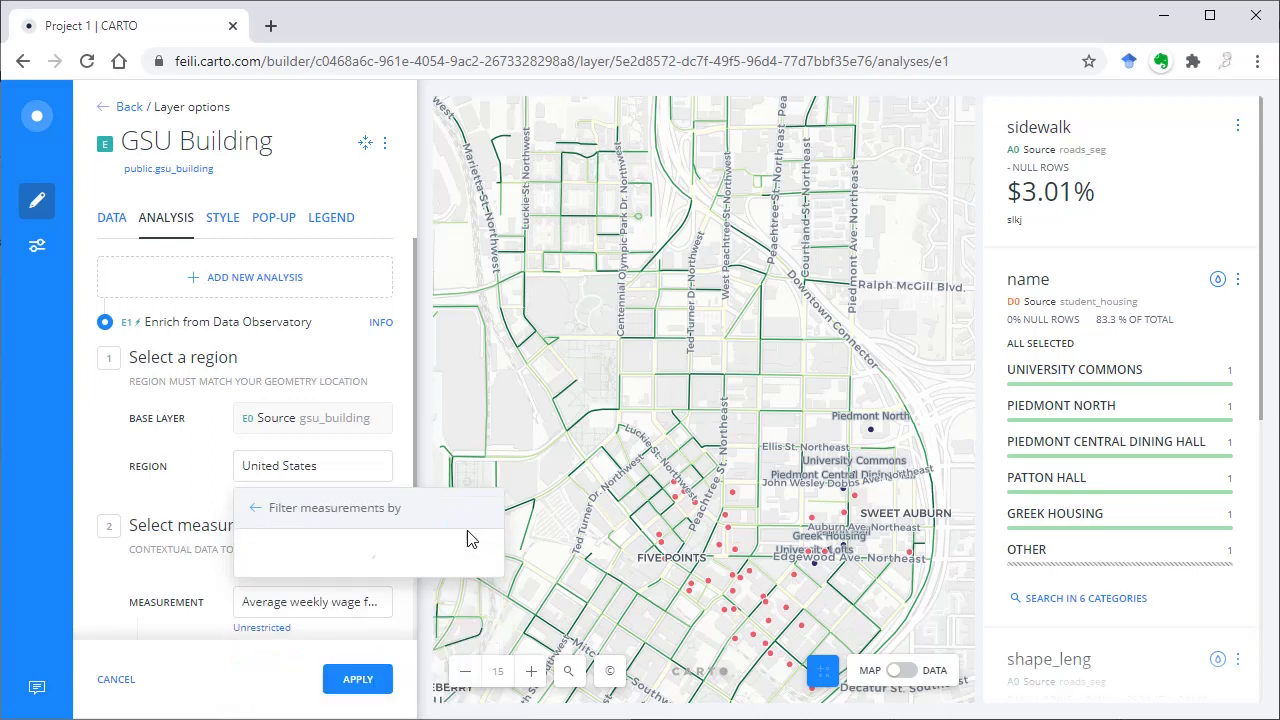
{"action": "scroll", "coordinate": [337, 520], "scroll_direction": "down", "scroll_amount": 3}
{"action": "scroll", "coordinate": [348, 508], "scroll_direction": "down", "scroll_amount": 2}
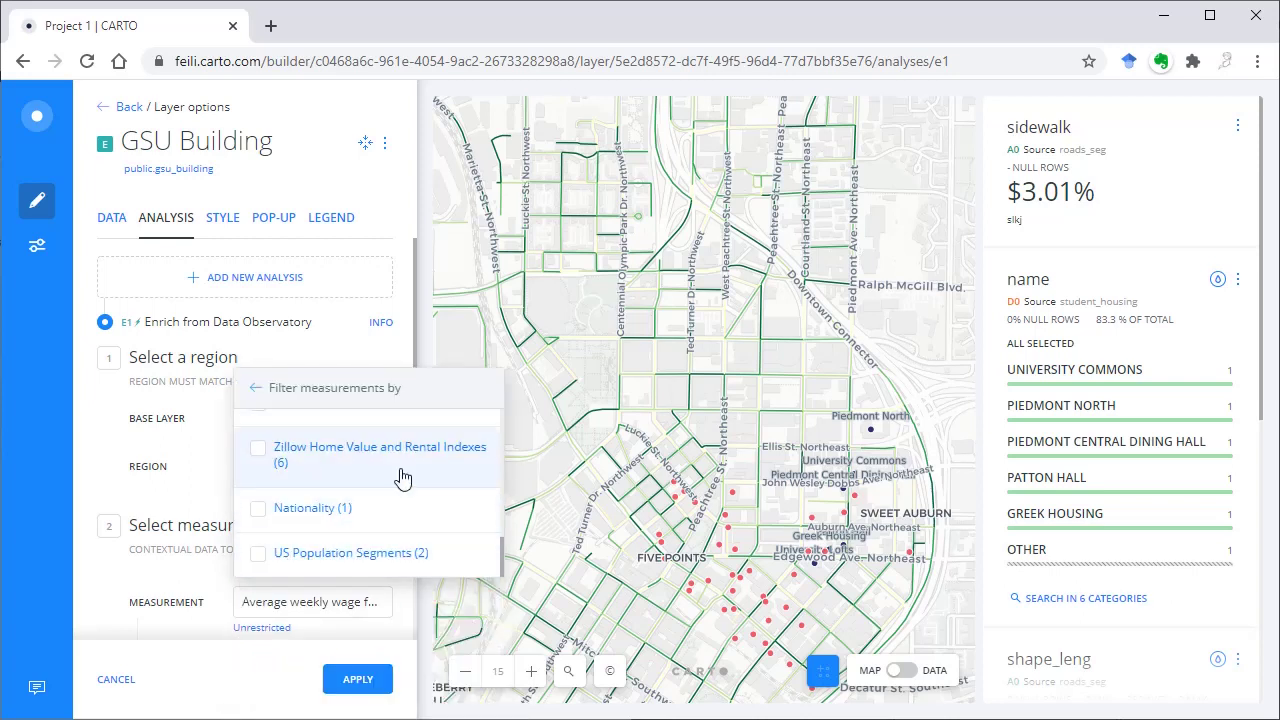
{"action": "scroll", "coordinate": [364, 510], "scroll_direction": "up", "scroll_amount": 5}
{"action": "left_click", "coordinate": [260, 527]}
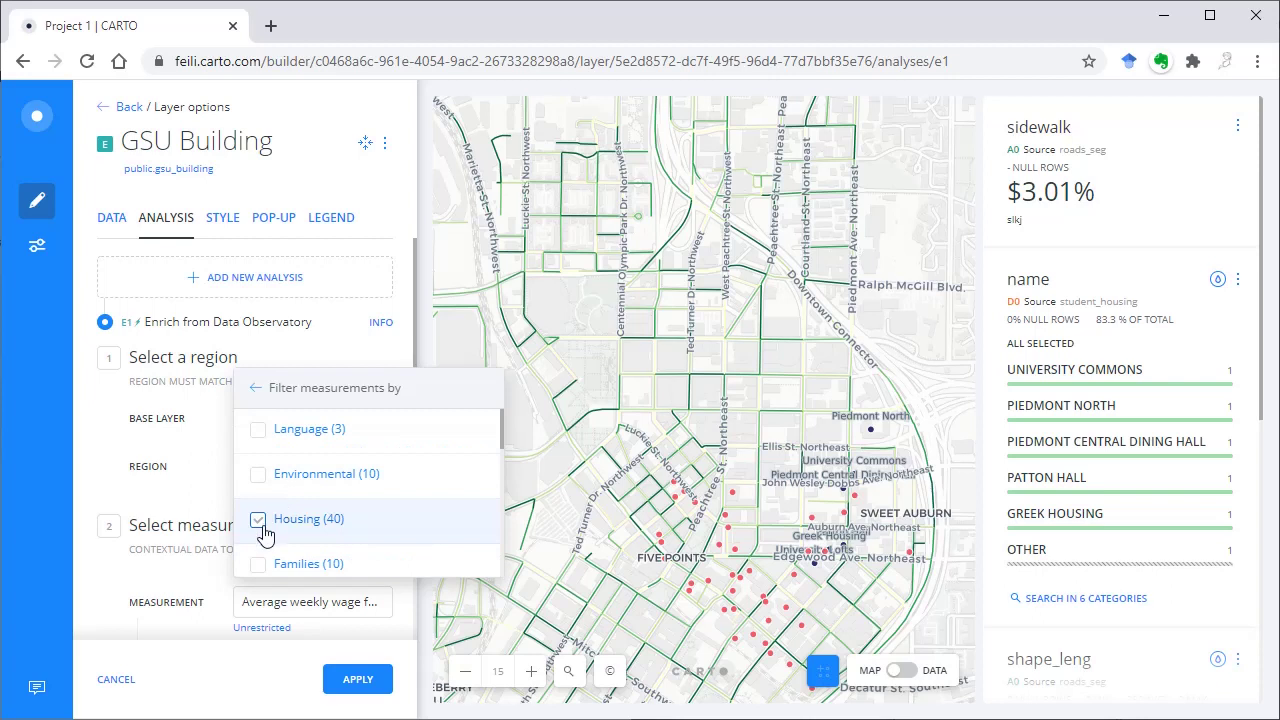
{"action": "left_click", "coordinate": [256, 388]}
{"action": "scroll", "coordinate": [345, 625], "scroll_direction": "down", "scroll_amount": 3}
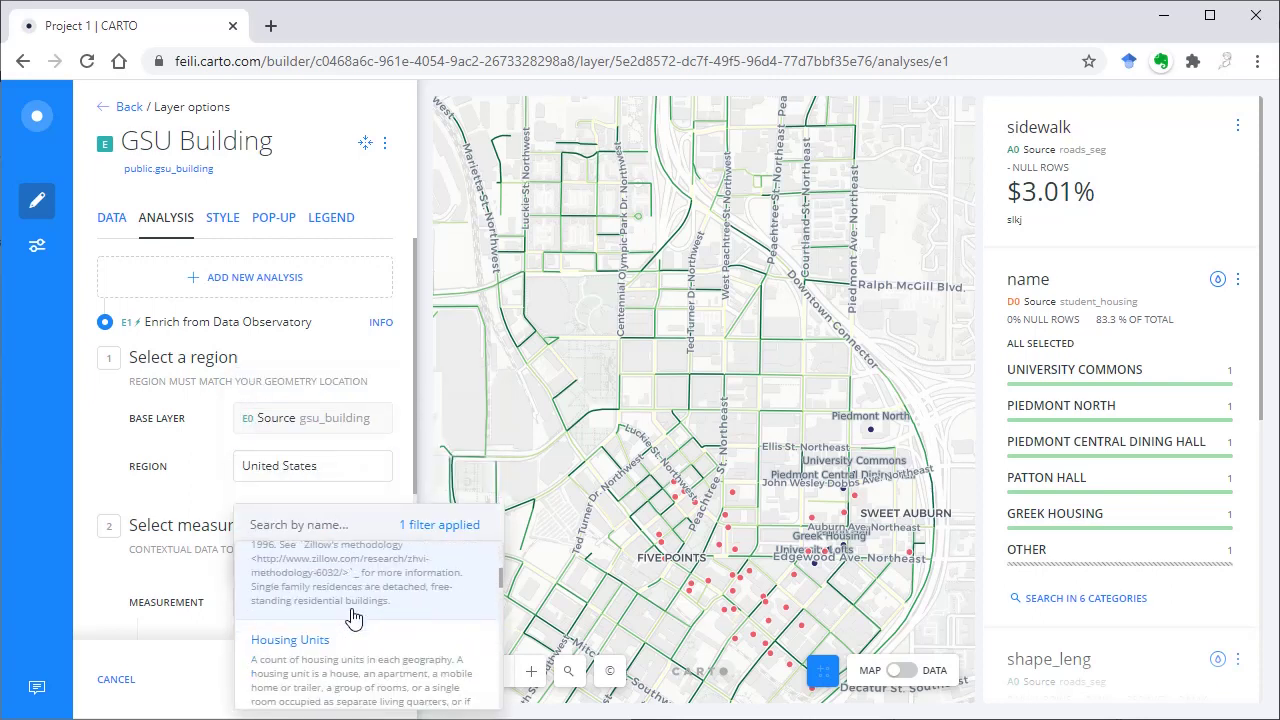
{"action": "left_click", "coordinate": [355, 610]}
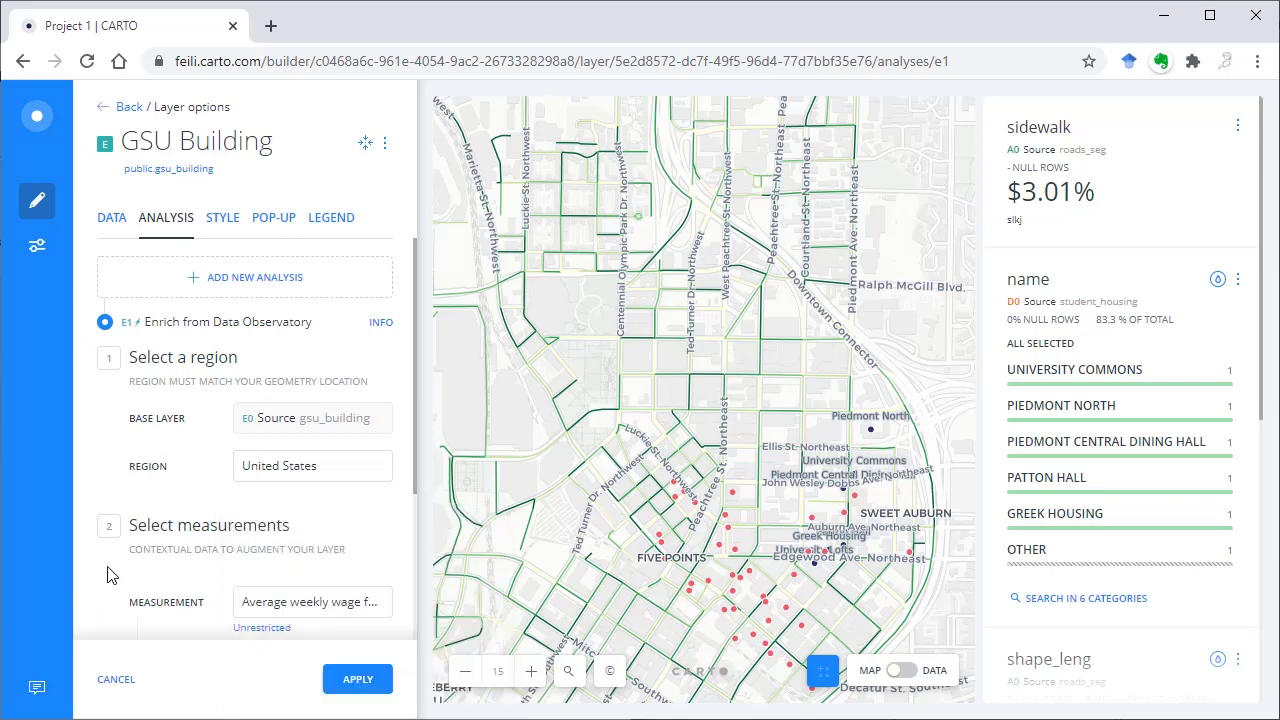
Try out the weekly wage measurement's normalization, timespan and additional measurement options, leaving the existing settings in place.
{"action": "scroll", "coordinate": [323, 440], "scroll_direction": "down", "scroll_amount": 2}
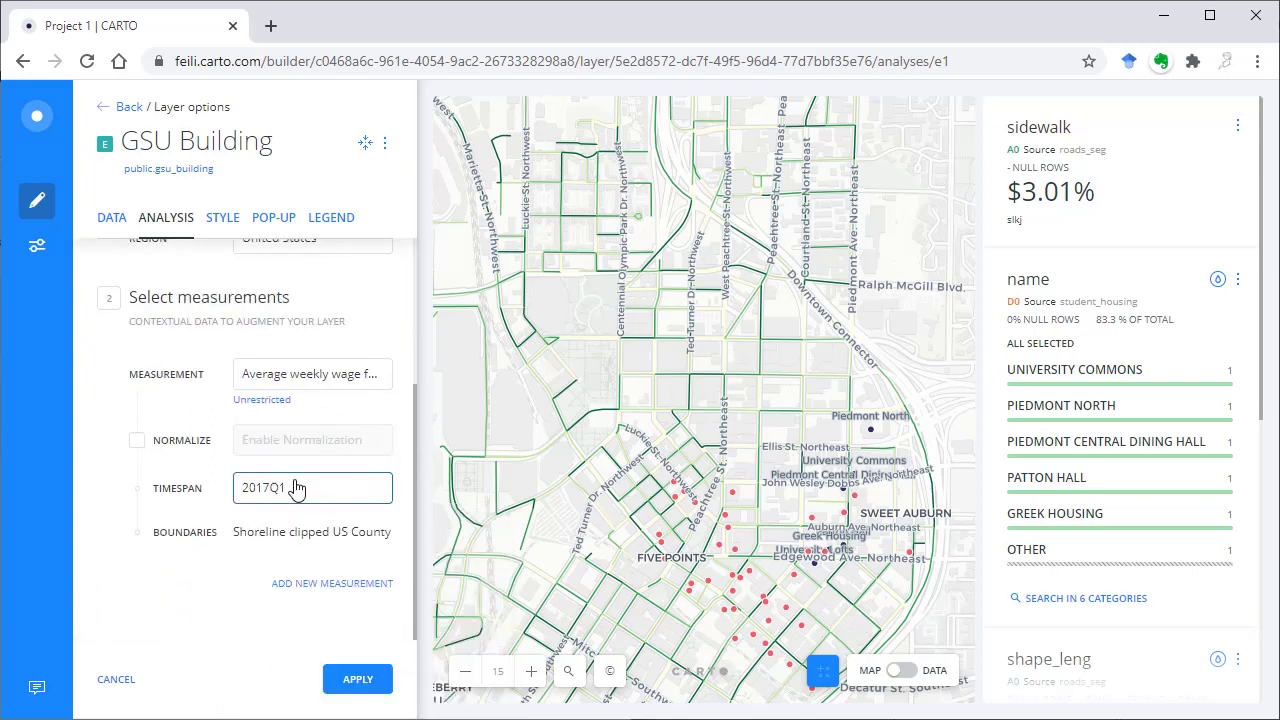
{"action": "left_click", "coordinate": [138, 441]}
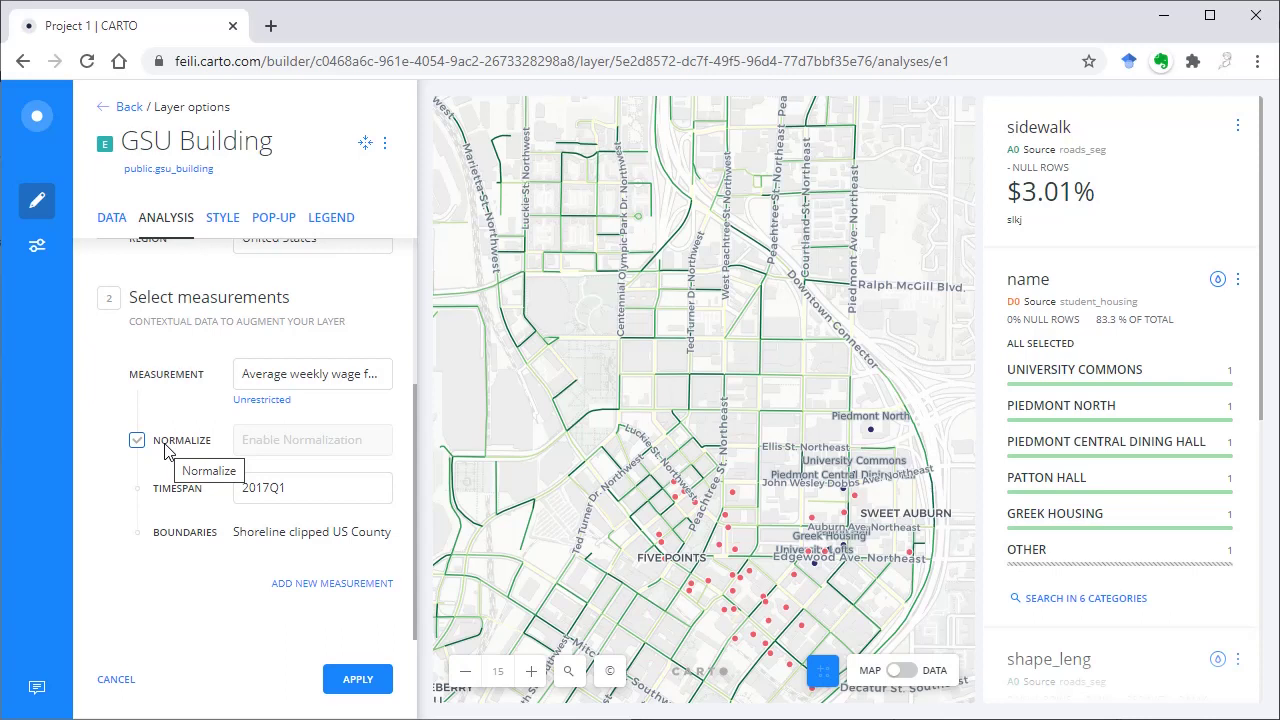
{"action": "left_click", "coordinate": [165, 446]}
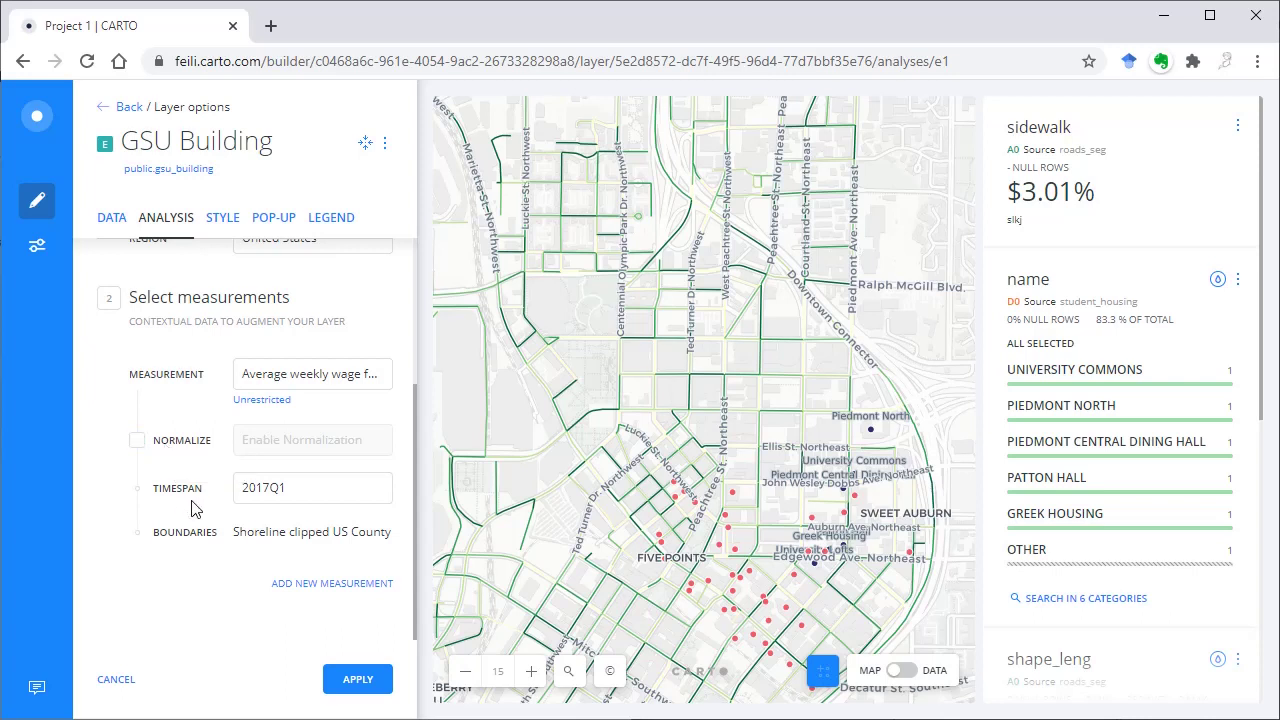
{"action": "left_click", "coordinate": [306, 501]}
{"action": "scroll", "coordinate": [289, 412], "scroll_direction": "down", "scroll_amount": 5}
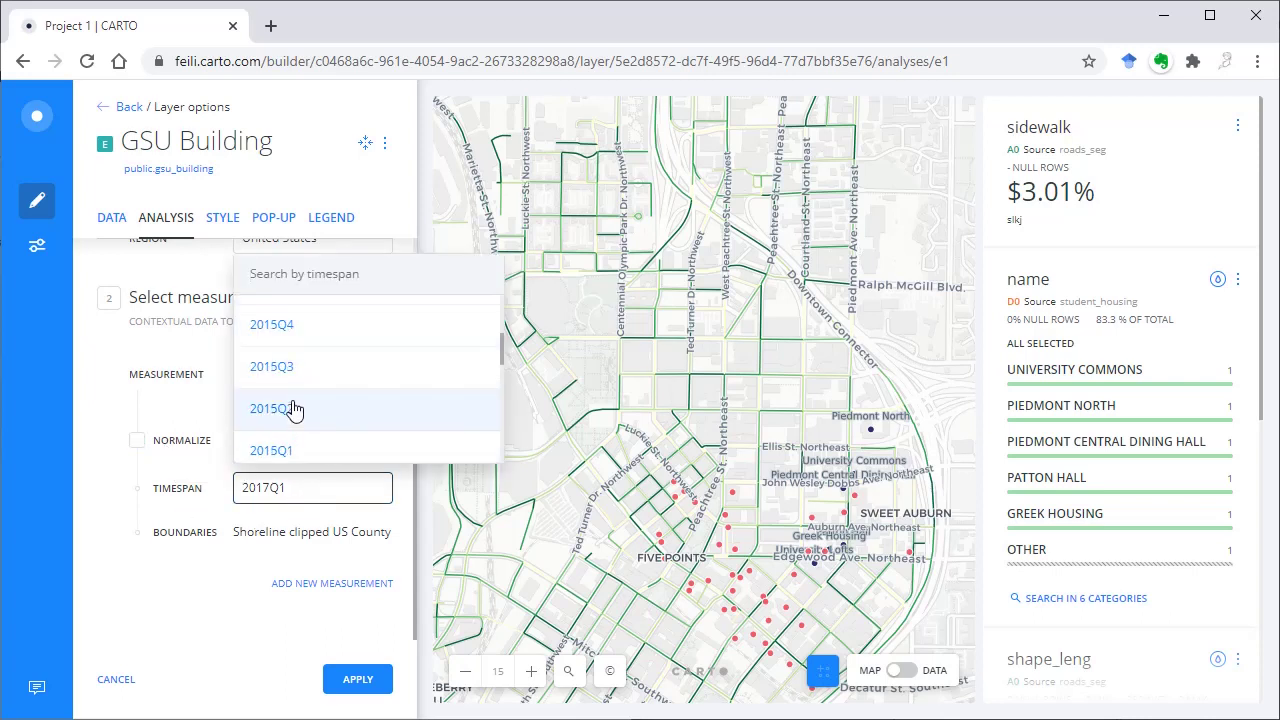
{"action": "scroll", "coordinate": [289, 415], "scroll_direction": "up", "scroll_amount": 5}
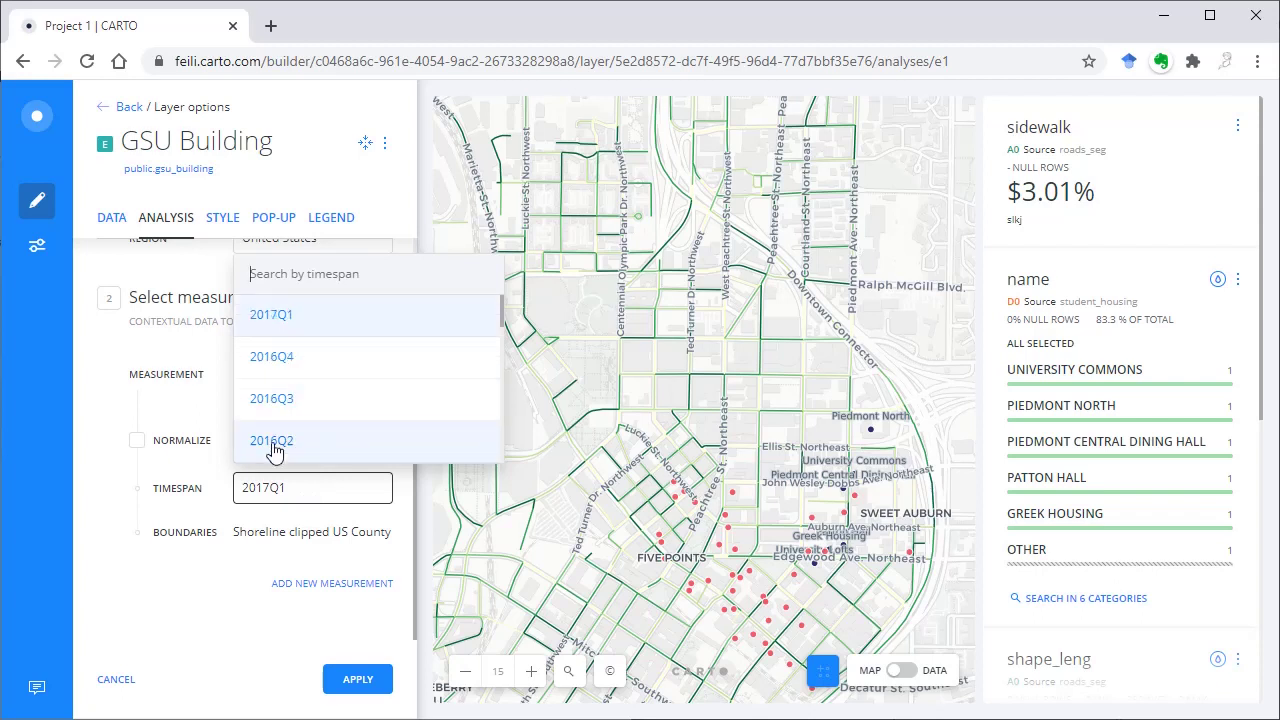
{"action": "left_click", "coordinate": [277, 545]}
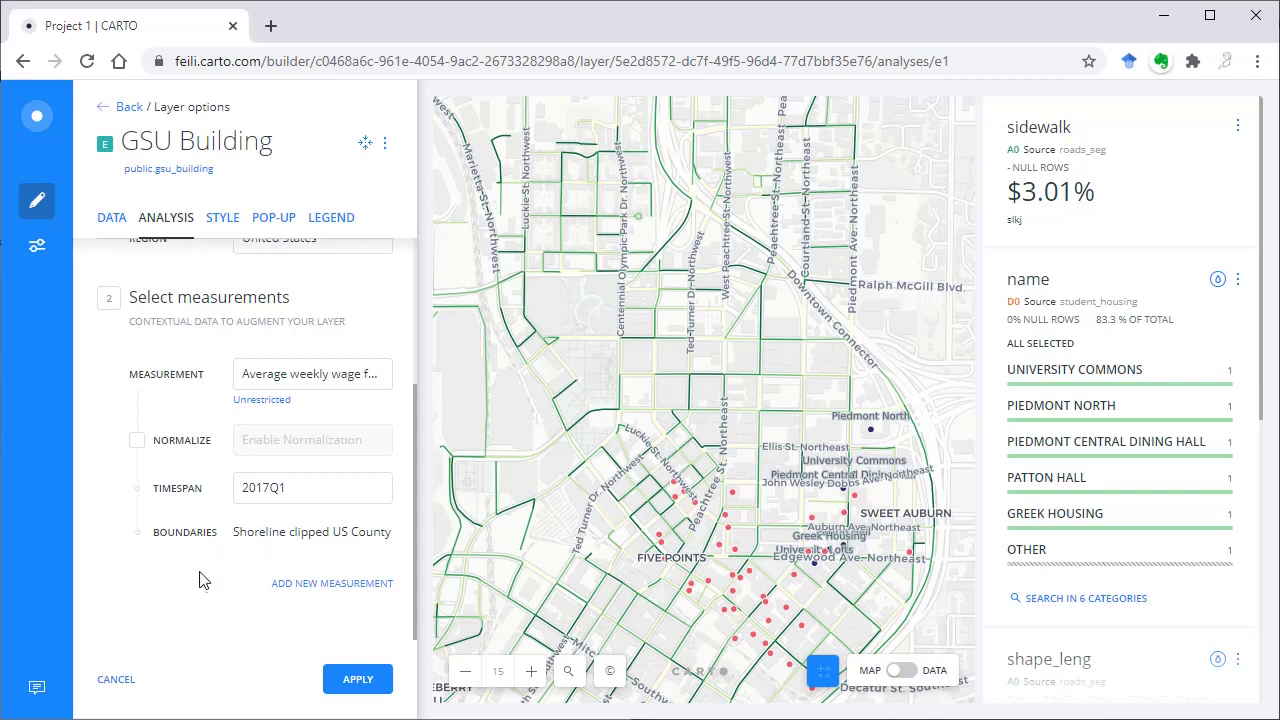
{"action": "left_click", "coordinate": [313, 590]}
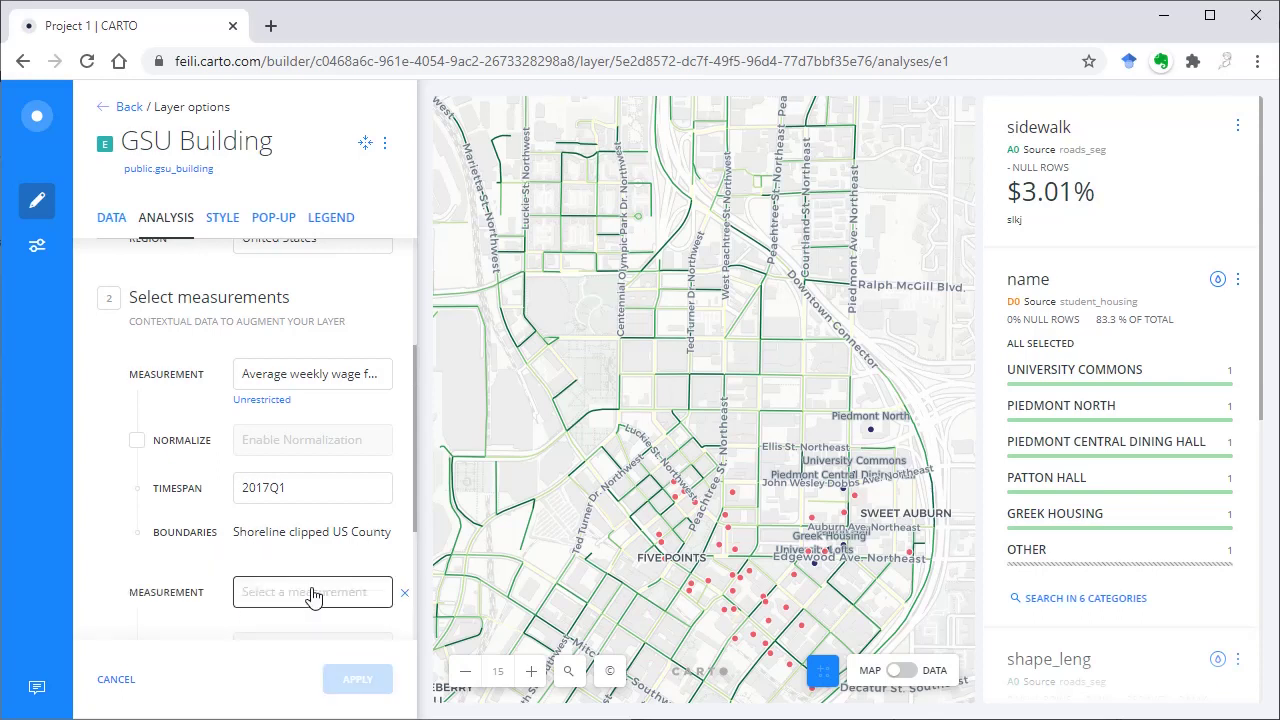
{"action": "left_click", "coordinate": [404, 593]}
Apply the enrichment analysis and view the added average weekly wage column in the layer's data table.
{"action": "left_click", "coordinate": [357, 680]}
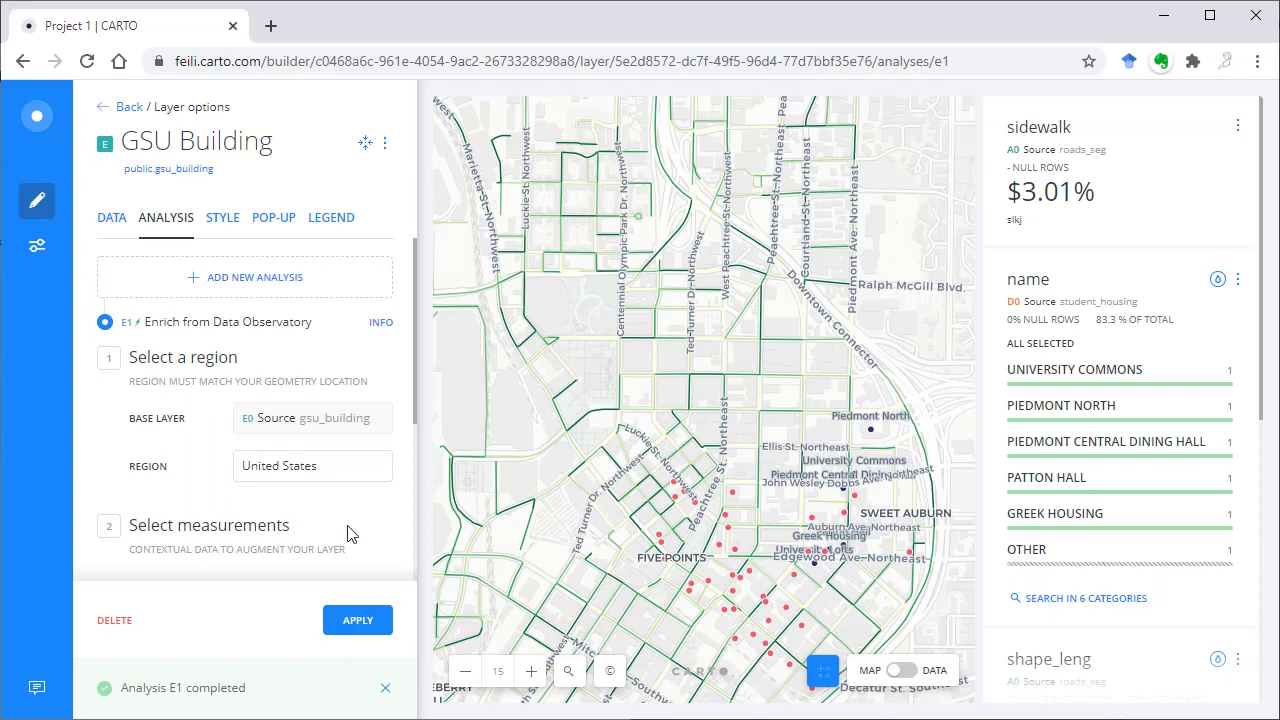
{"action": "scroll", "coordinate": [357, 523], "scroll_direction": "down", "scroll_amount": 2}
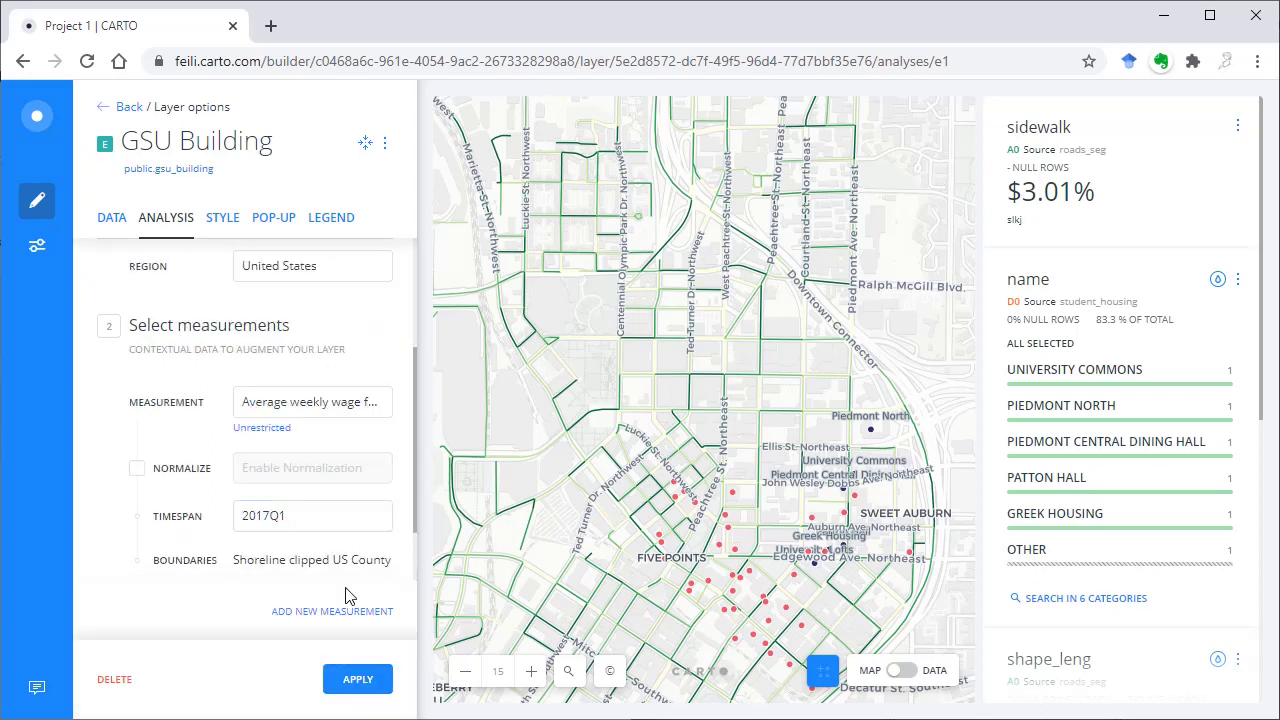
{"action": "left_click", "coordinate": [906, 673]}
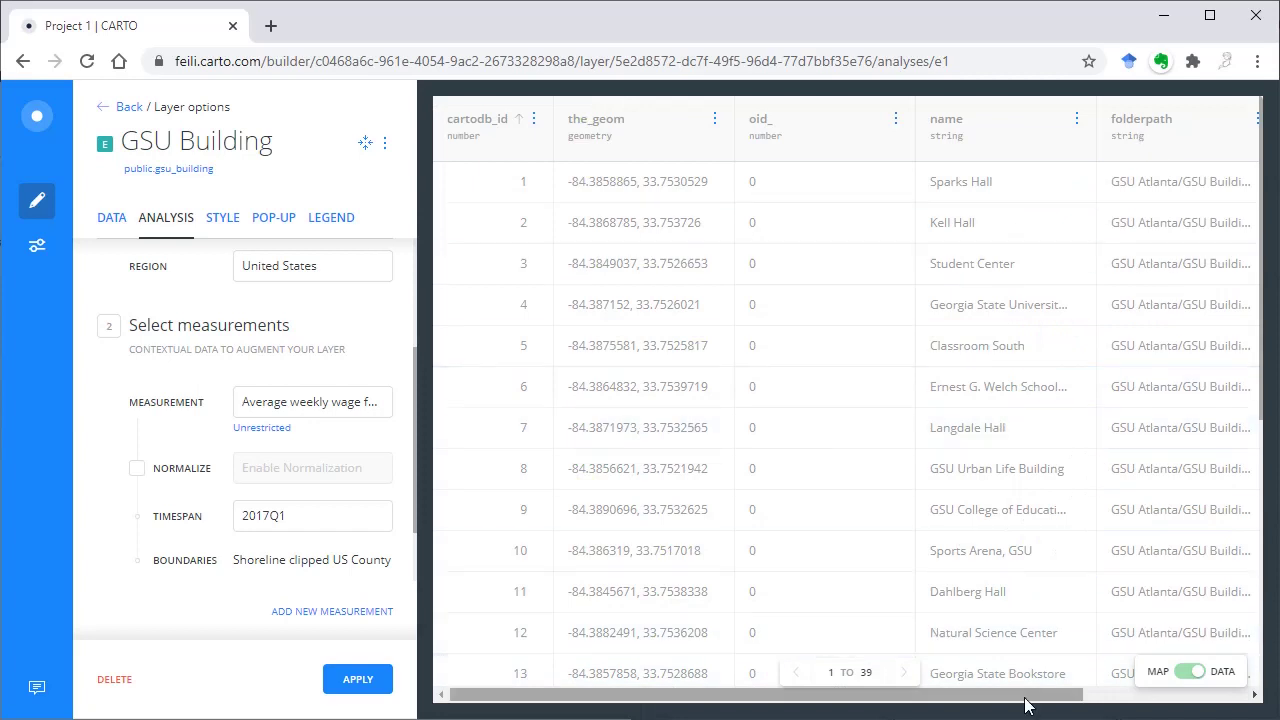
{"action": "left_click_drag", "start_coordinate": [1059, 695], "coordinate": [1222, 703]}
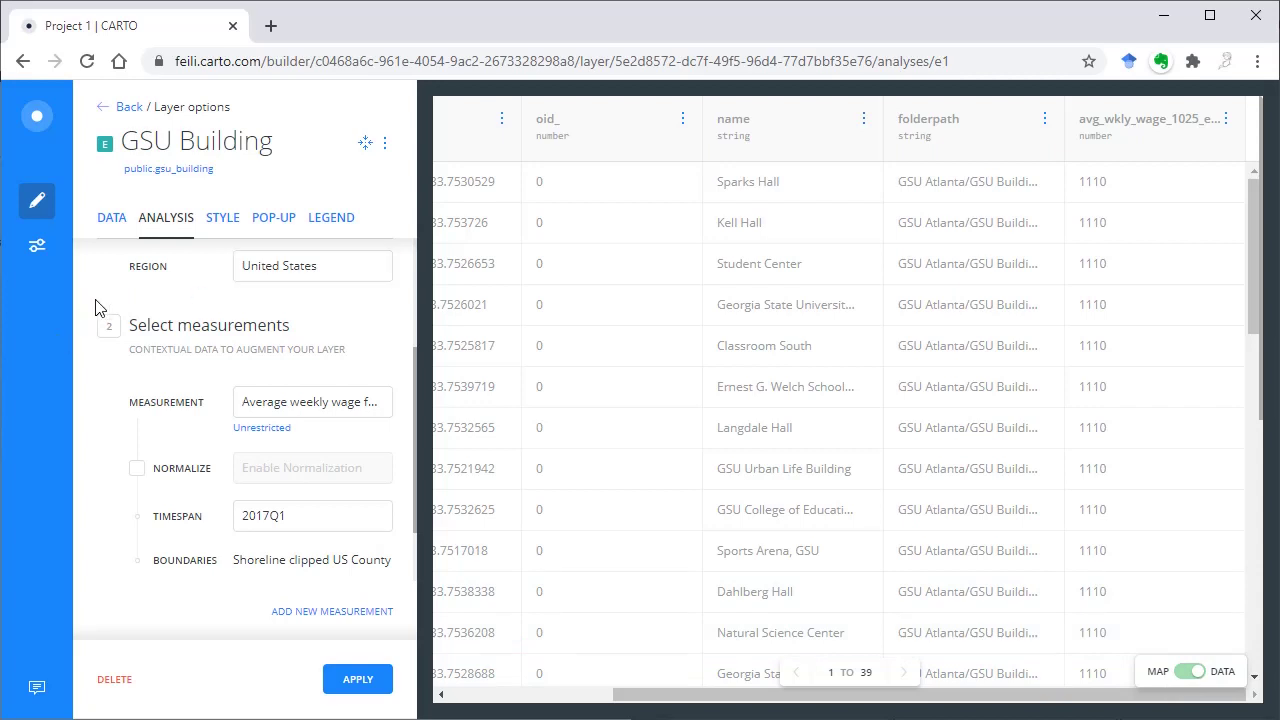
Add a Filter by Column Value analysis to the GSU Building layer with cartodb_id as its target column.
{"action": "scroll", "coordinate": [95, 308], "scroll_direction": "up", "scroll_amount": 2}
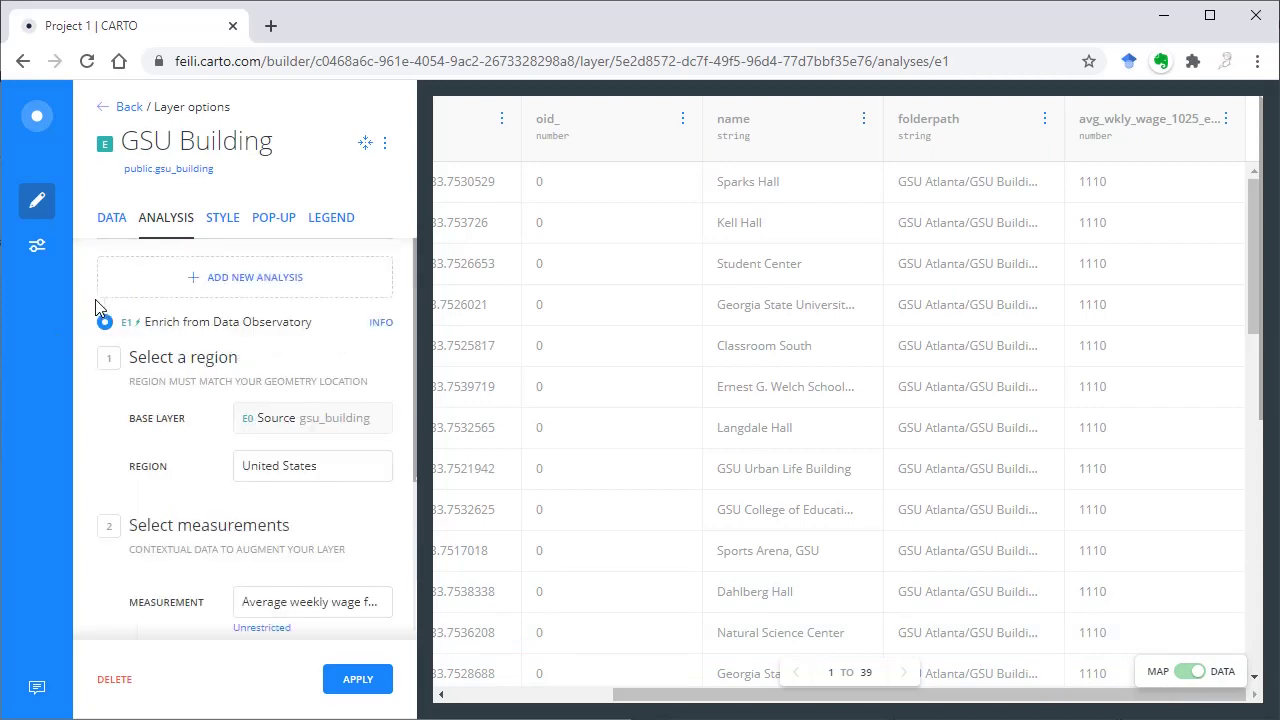
{"action": "left_click", "coordinate": [266, 290]}
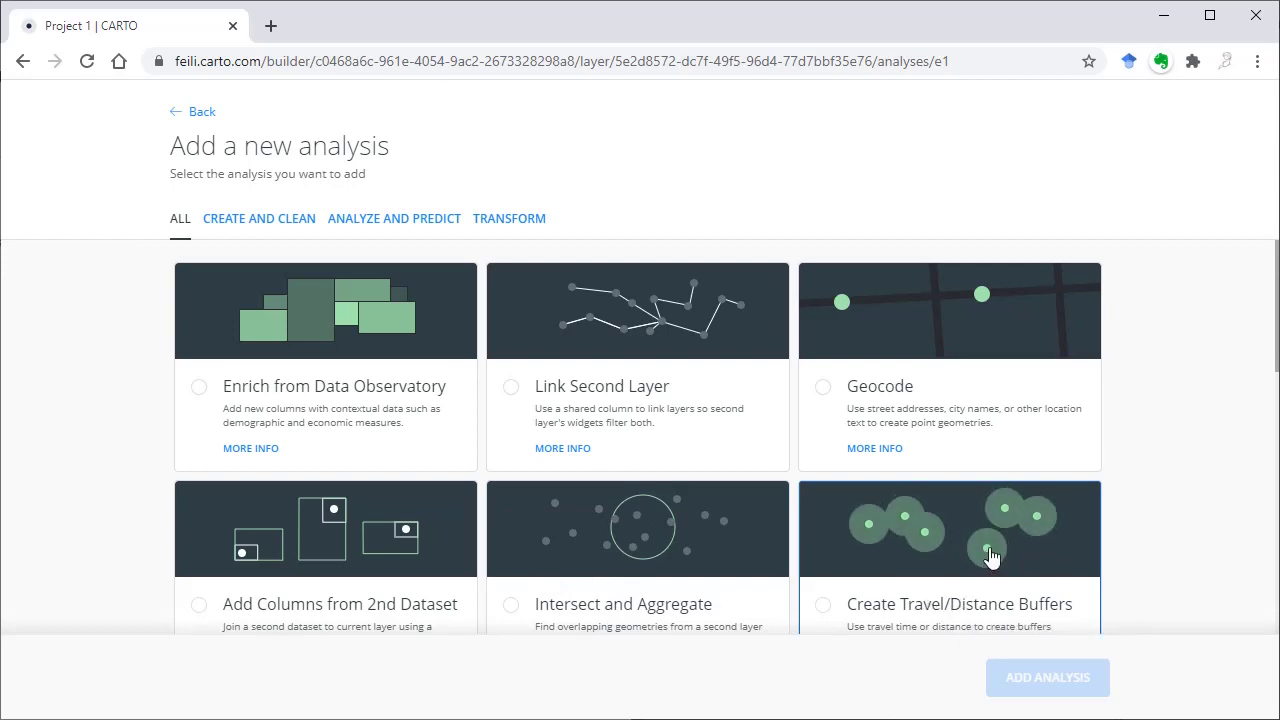
{"action": "scroll", "coordinate": [1003, 547], "scroll_direction": "down", "scroll_amount": 2}
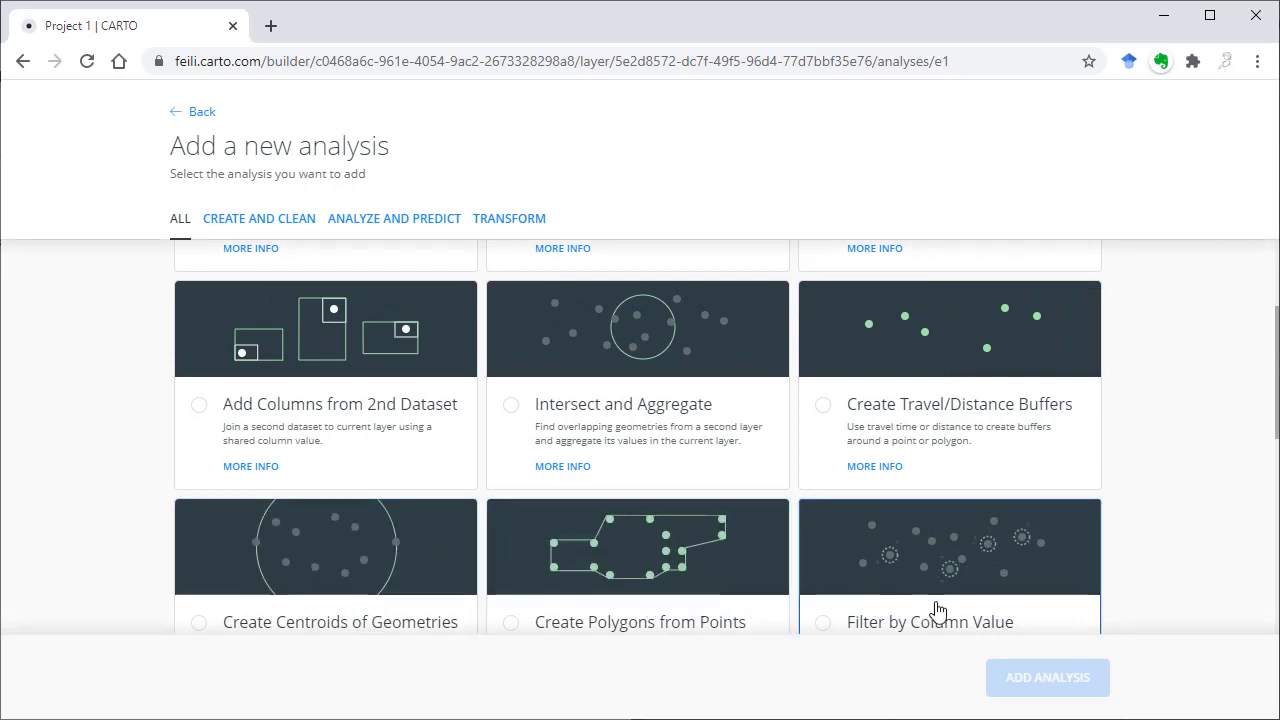
{"action": "left_click", "coordinate": [998, 582]}
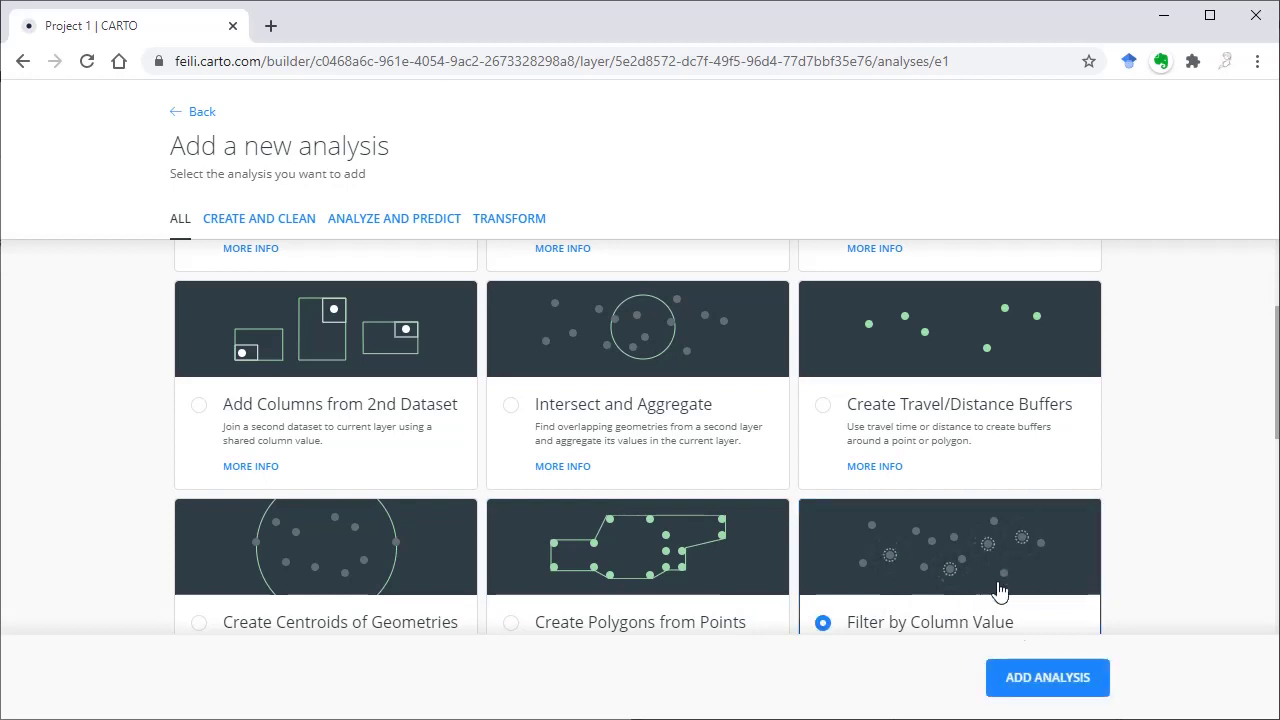
{"action": "left_click", "coordinate": [1030, 688]}
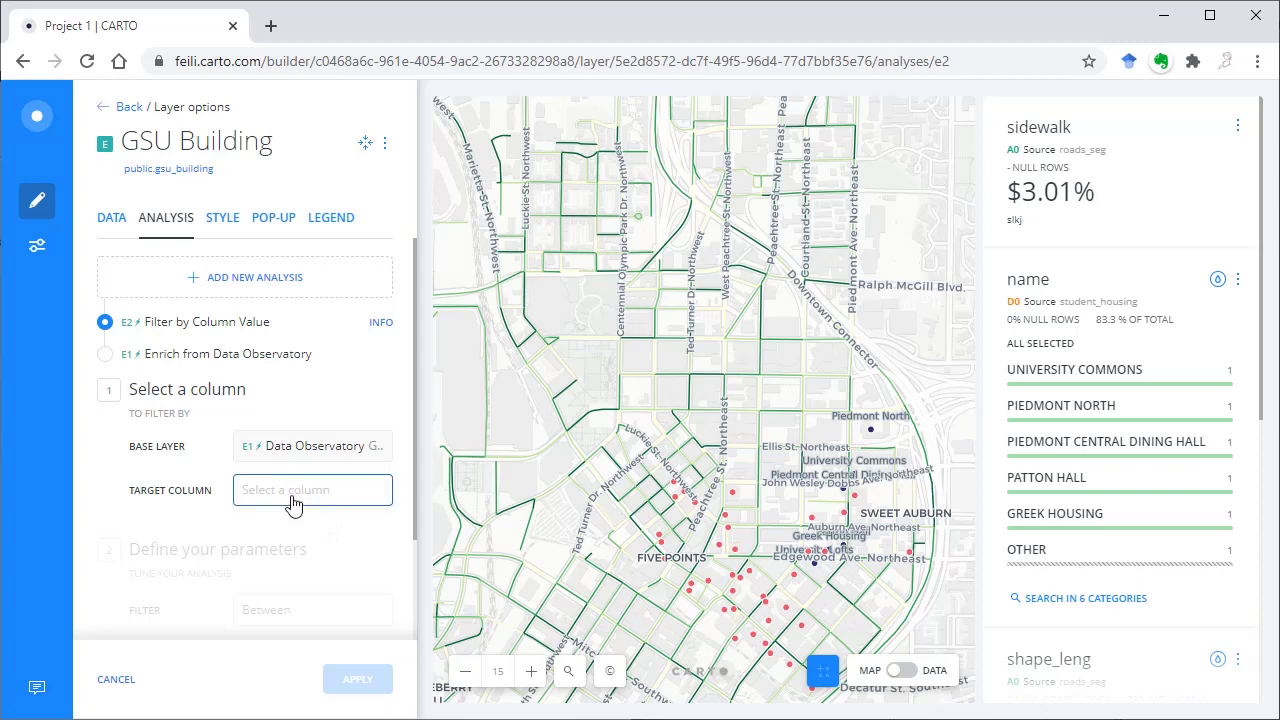
{"action": "left_click", "coordinate": [292, 505]}
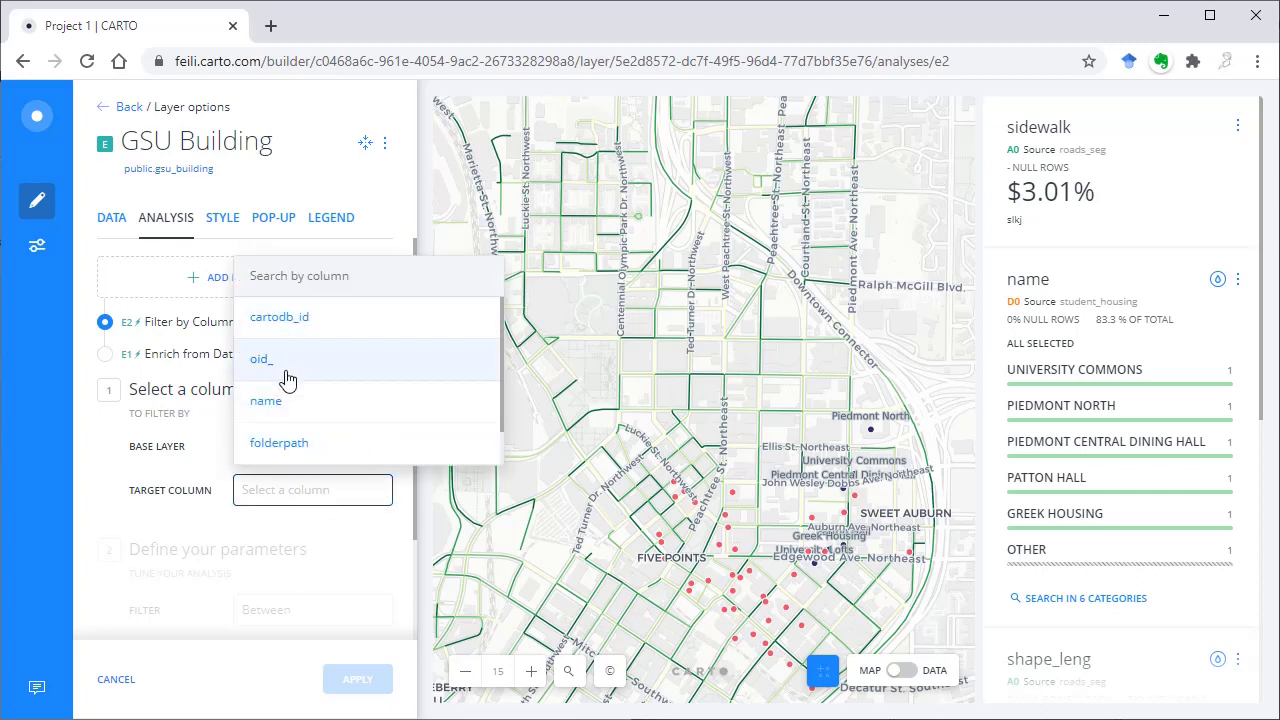
{"action": "left_click", "coordinate": [298, 330]}
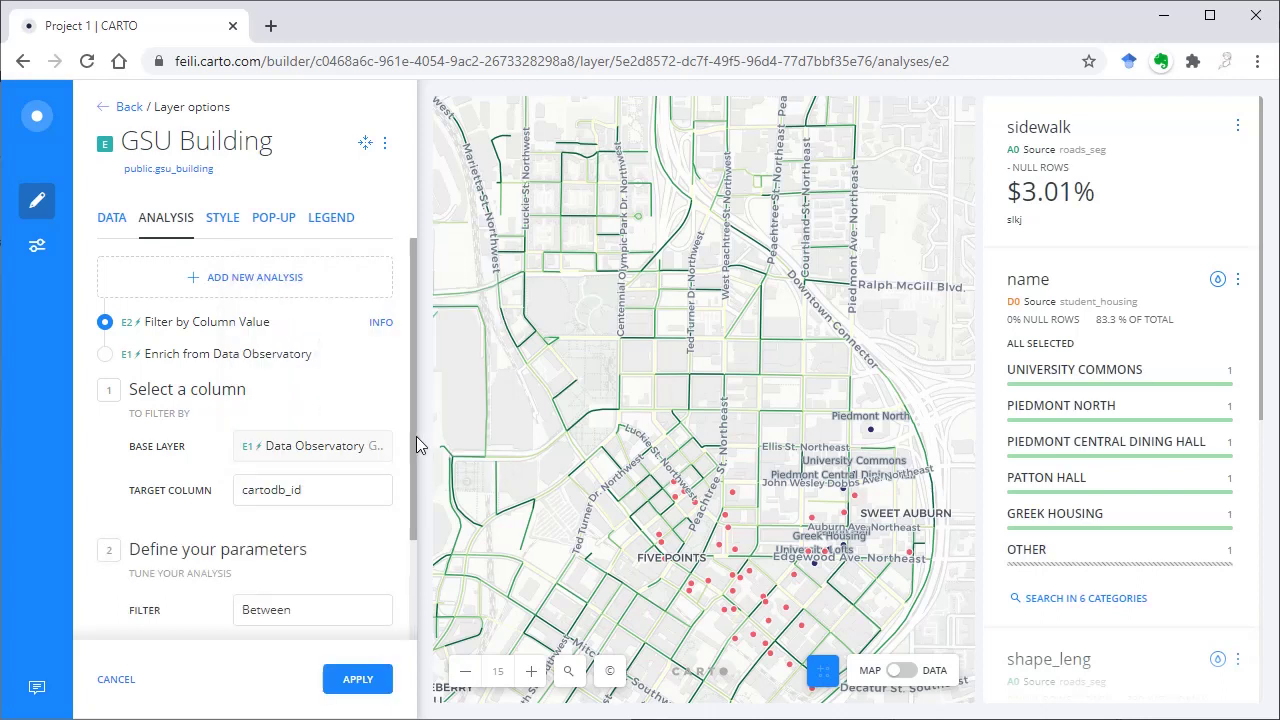
Set the cartodb_id filter's maximum value to 20 and apply the analysis to the GSU Building layer.
{"action": "left_click_drag", "start_coordinate": [411, 436], "coordinate": [127, 588]}
{"action": "left_click", "coordinate": [344, 563]}
{"action": "type", "text": "20"}
{"action": "left_click", "coordinate": [345, 676]}
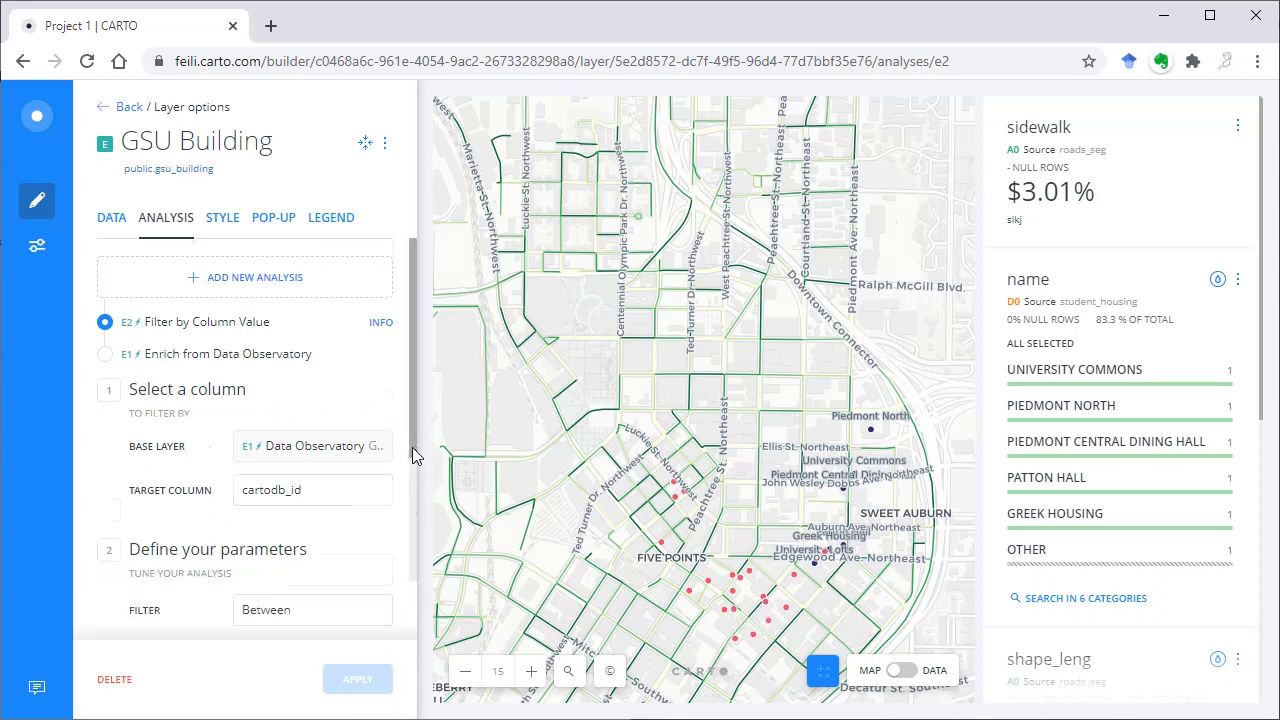
Look through the available comparison types for the cartodb_id filter, leaving it set to Between.
{"action": "scroll", "coordinate": [417, 449], "scroll_direction": "down", "scroll_amount": 2}
{"action": "left_click", "coordinate": [360, 477]}
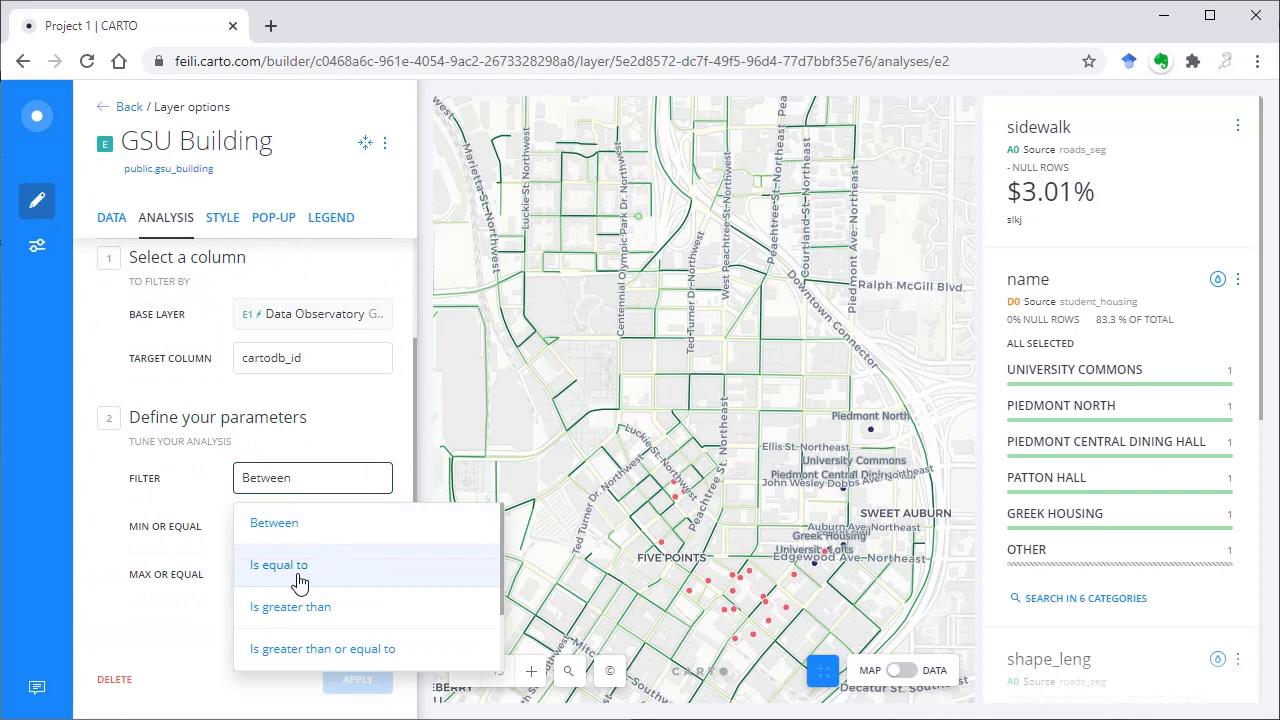
{"action": "scroll", "coordinate": [350, 616], "scroll_direction": "down", "scroll_amount": 1}
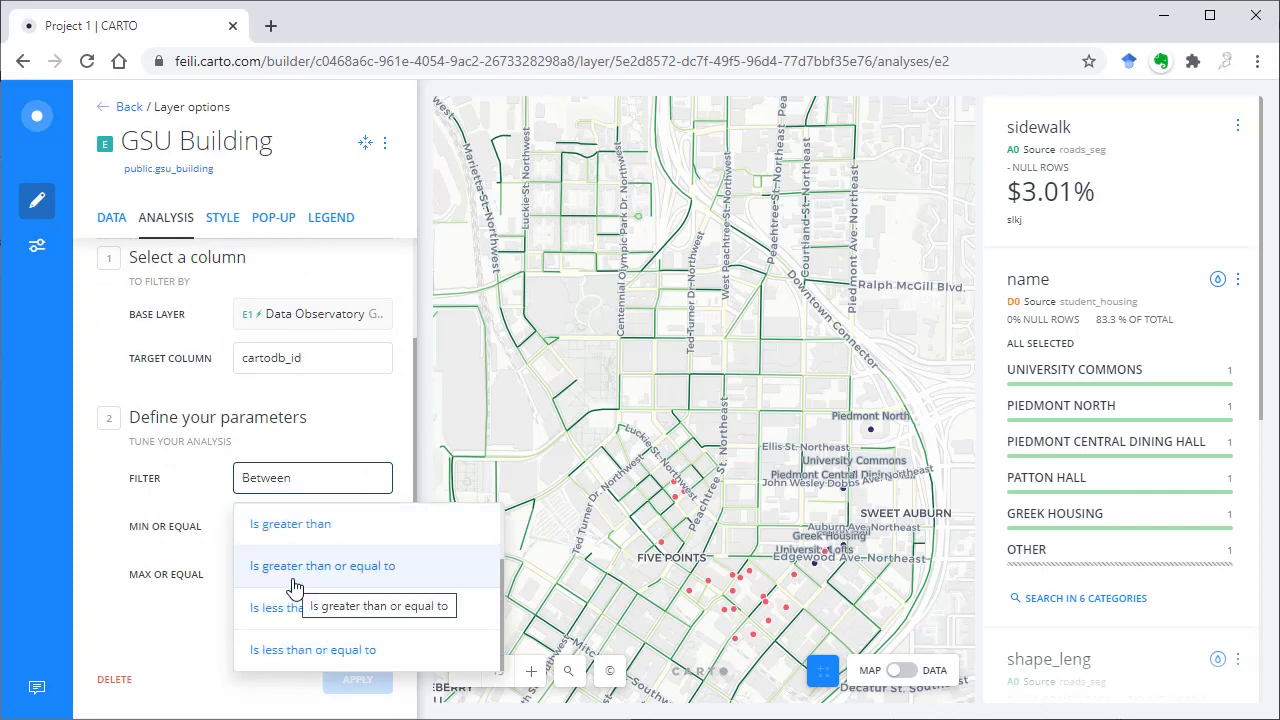
{"action": "left_click", "coordinate": [137, 650]}
{"action": "scroll", "coordinate": [258, 447], "scroll_direction": "up", "scroll_amount": 2}
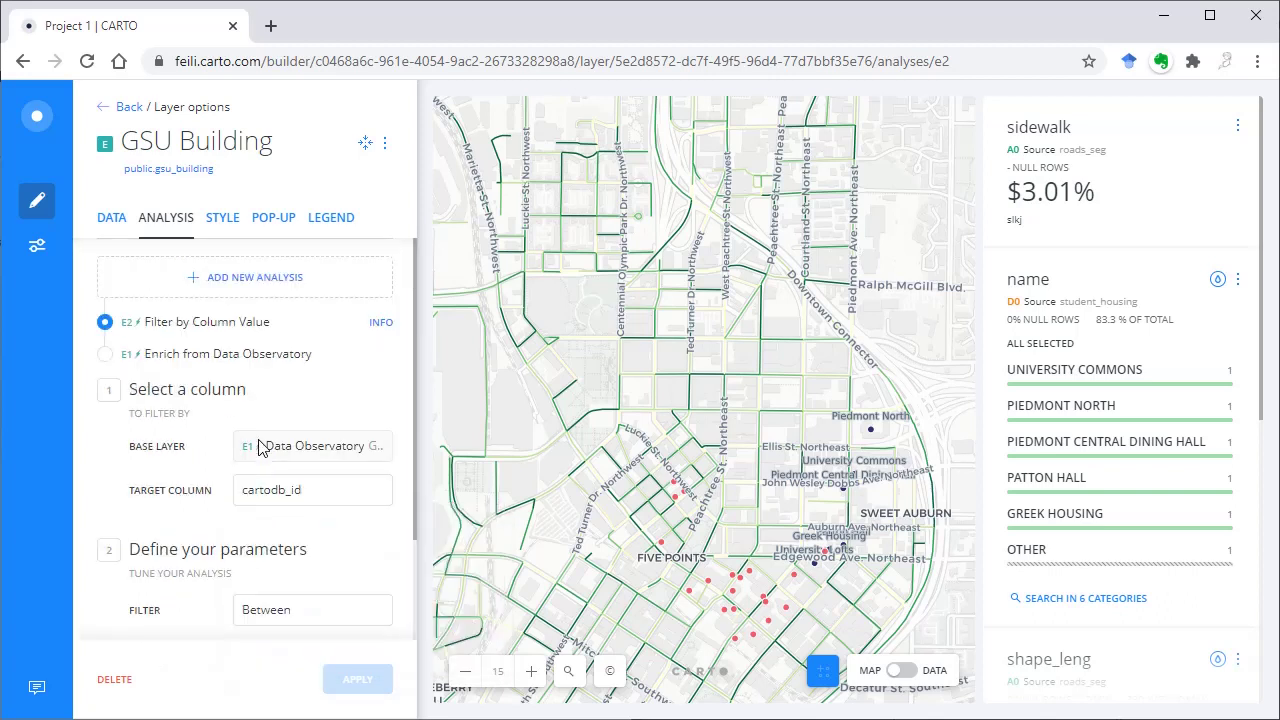
Browse the available analyses and add a second Filter by Column Value analysis to the GSU Building layer.
{"action": "left_click", "coordinate": [236, 288]}
{"action": "scroll", "coordinate": [654, 449], "scroll_direction": "down", "scroll_amount": 8}
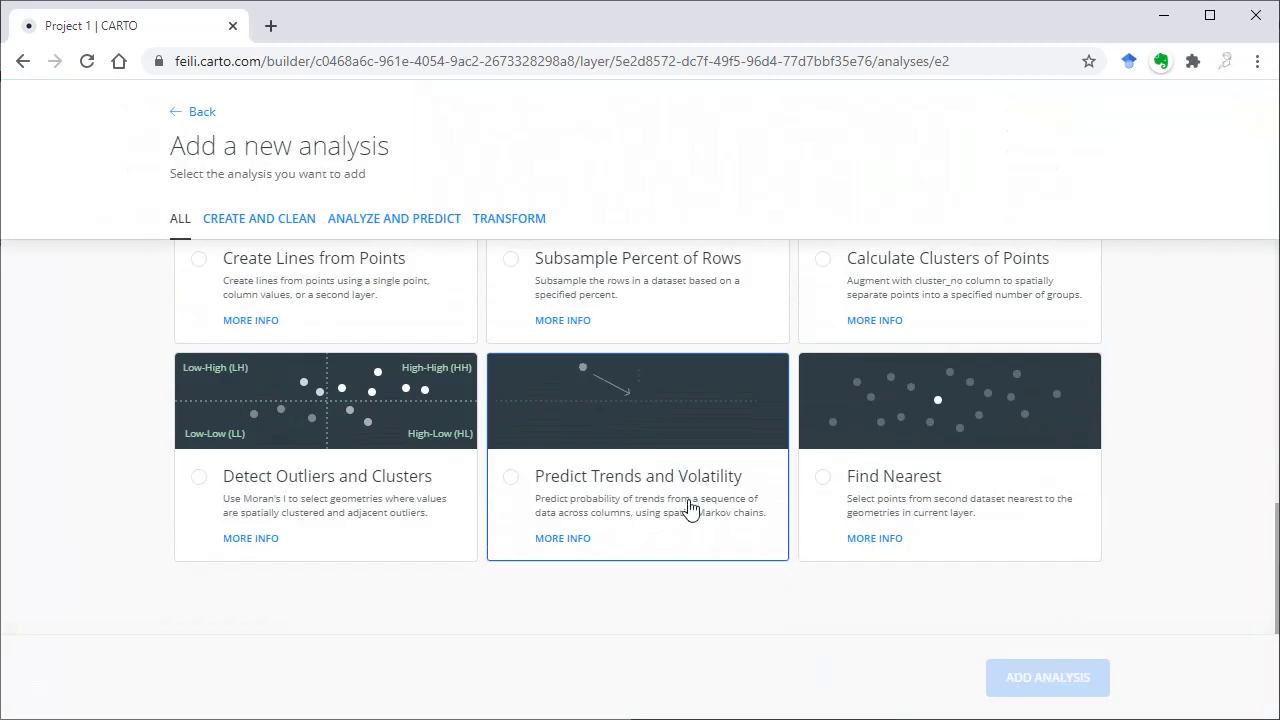
{"action": "scroll", "coordinate": [688, 502], "scroll_direction": "up", "scroll_amount": 4}
{"action": "scroll", "coordinate": [692, 545], "scroll_direction": "down", "scroll_amount": 2}
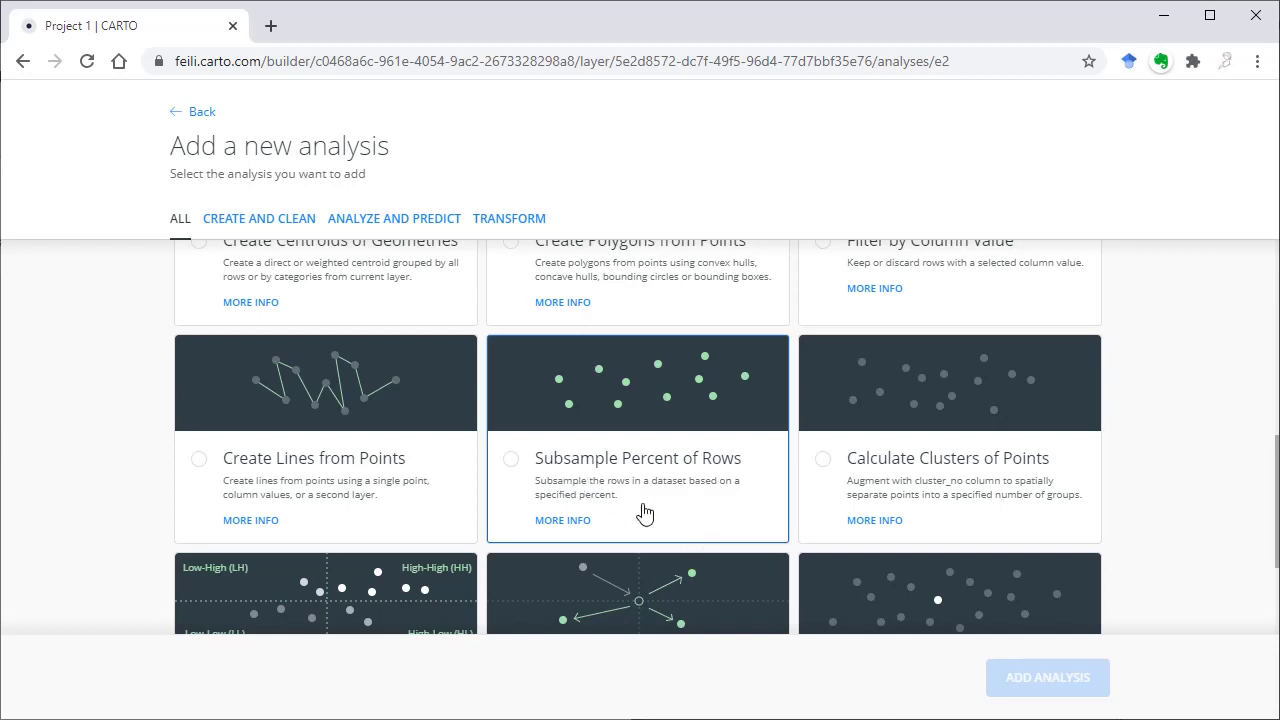
{"action": "scroll", "coordinate": [626, 520], "scroll_direction": "up", "scroll_amount": 2}
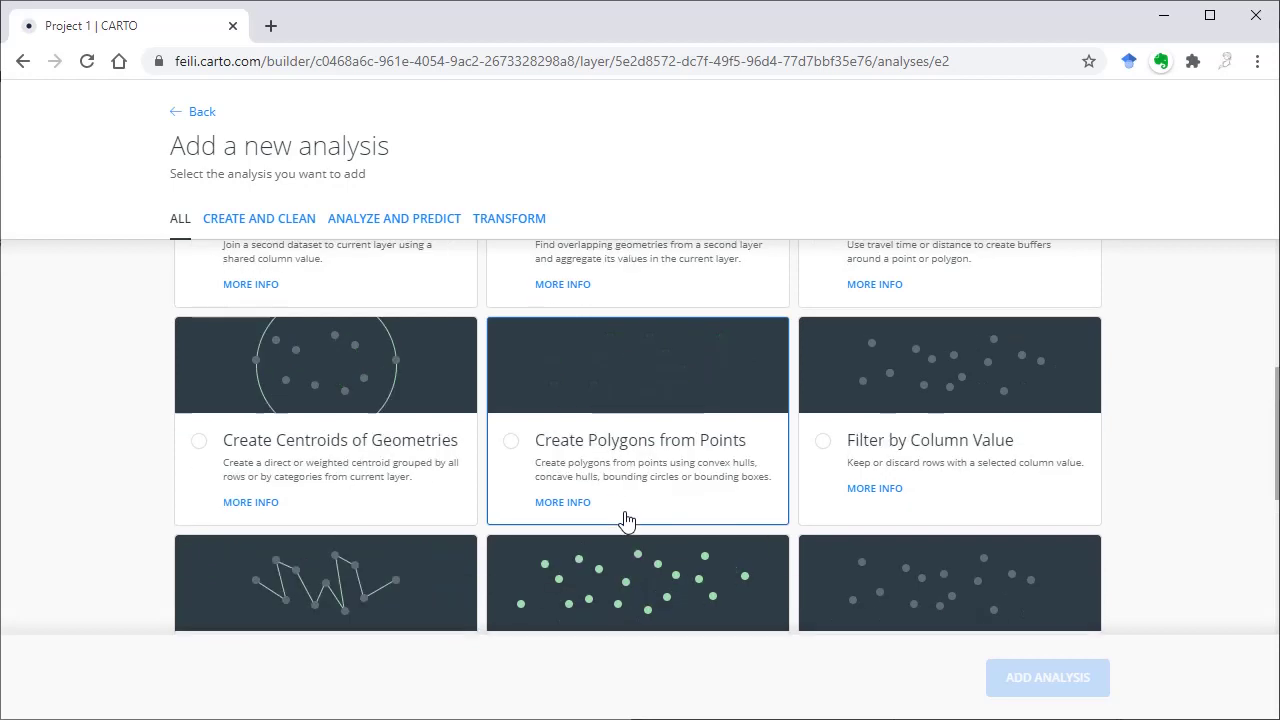
{"action": "left_click", "coordinate": [940, 496]}
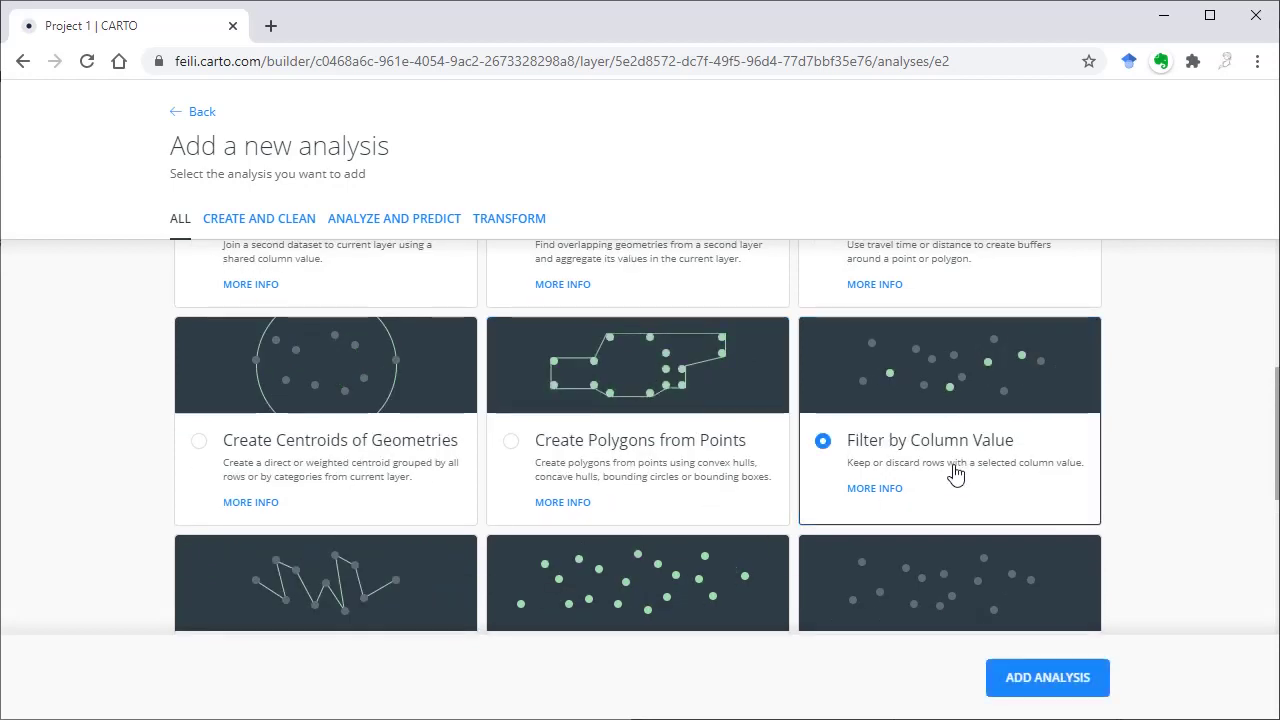
{"action": "left_click", "coordinate": [1014, 678]}
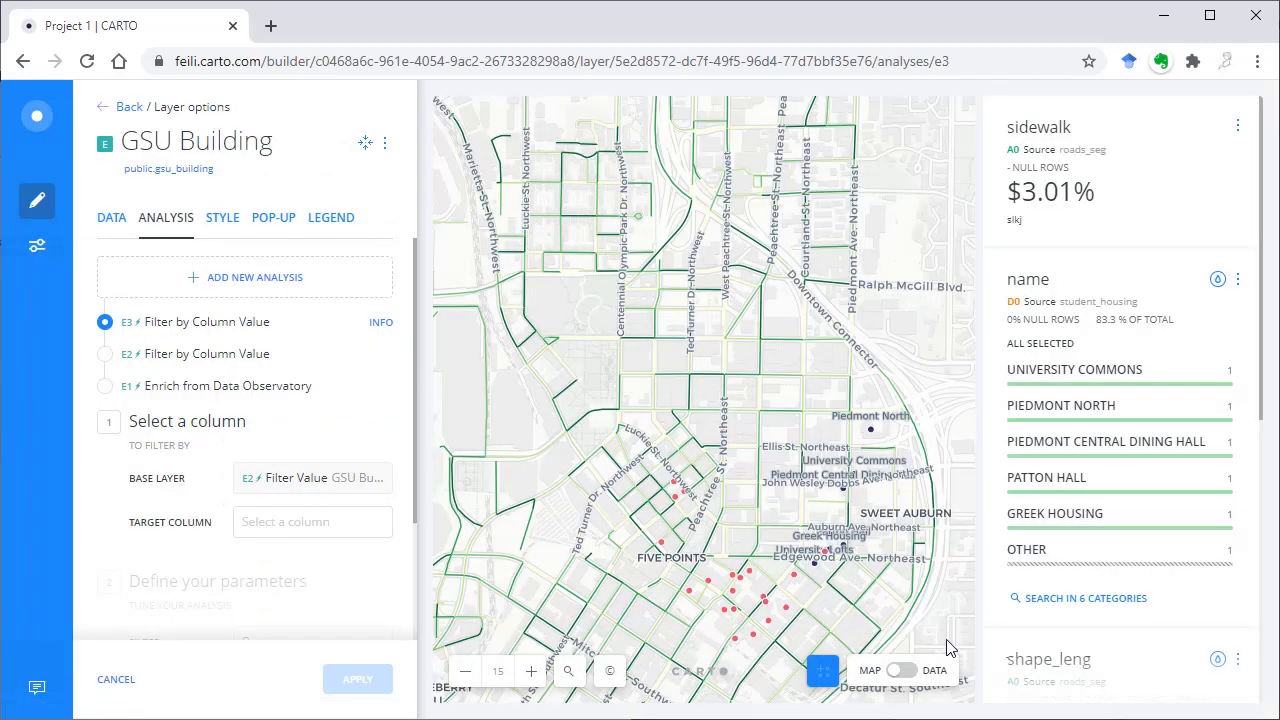
Configure the second filter with name as target column, Classroom South as value and results set to Hide.
{"action": "left_click", "coordinate": [313, 528]}
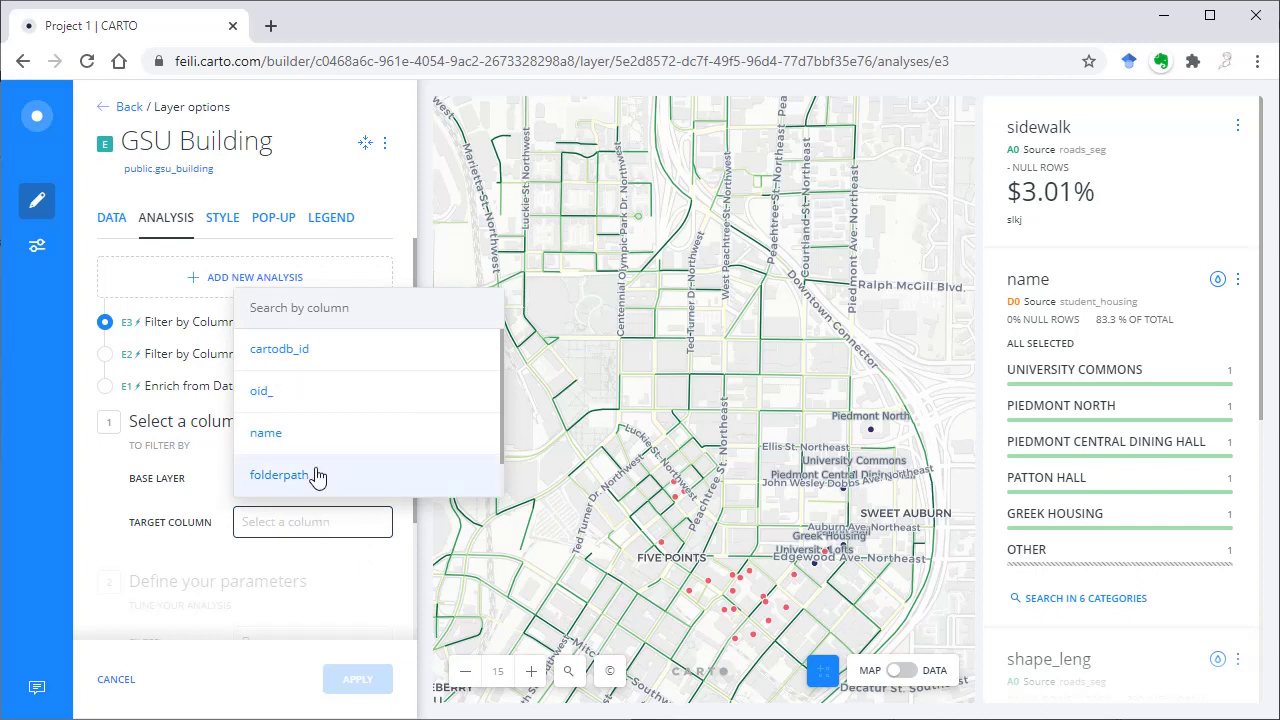
{"action": "left_click", "coordinate": [295, 440]}
{"action": "left_click_drag", "start_coordinate": [414, 498], "coordinate": [403, 614]}
{"action": "left_click", "coordinate": [288, 532]}
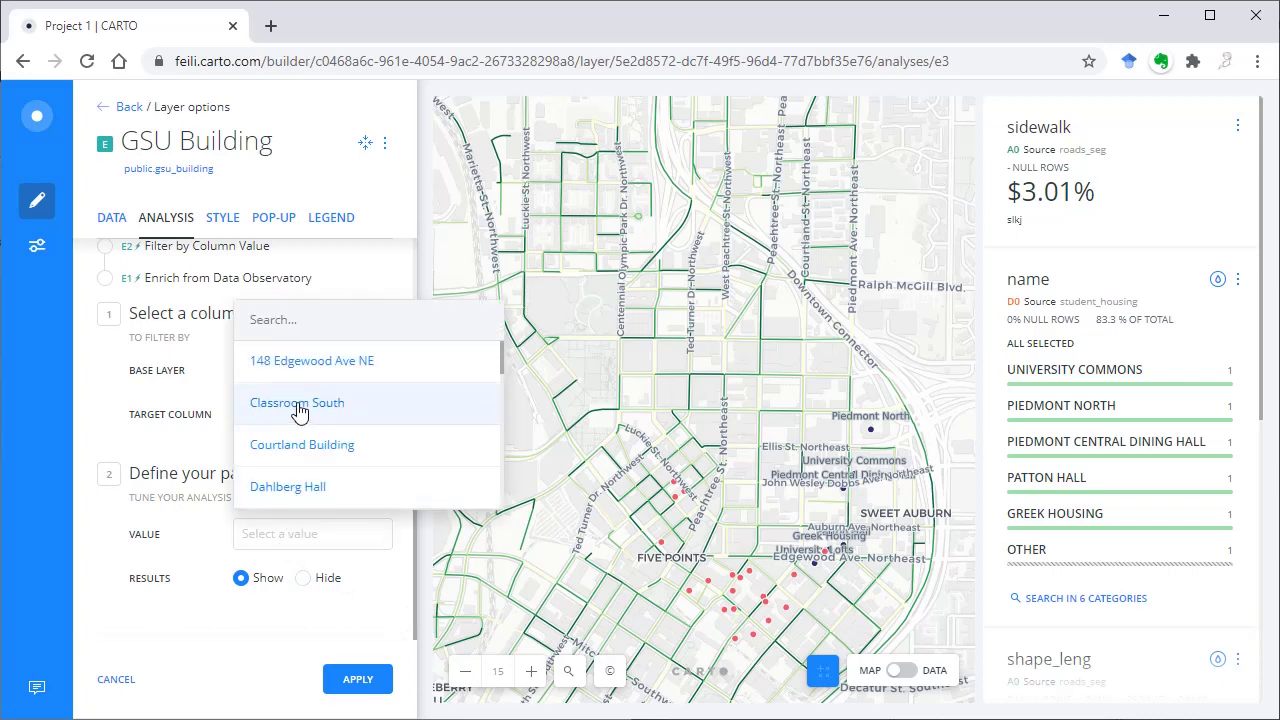
{"action": "left_click", "coordinate": [297, 403]}
{"action": "left_click", "coordinate": [302, 578]}
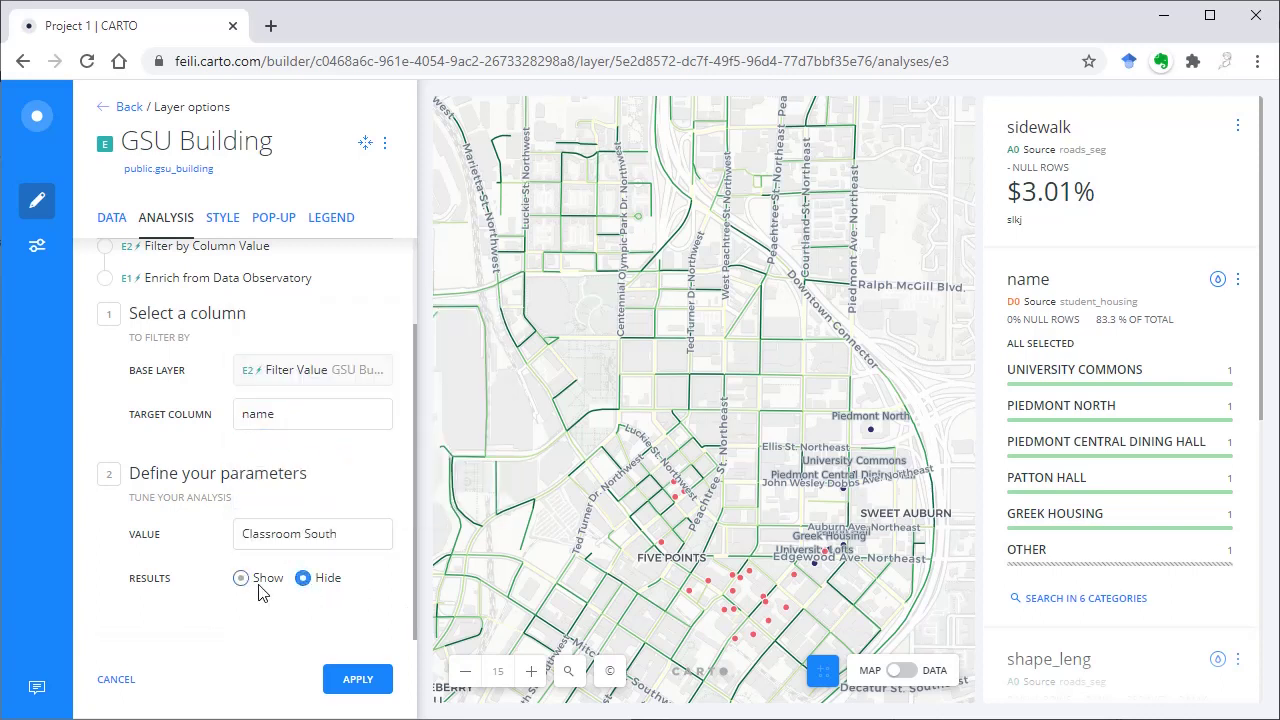
Apply the name filter and check the result in the layer's data table before returning to the map.
{"action": "left_click", "coordinate": [349, 683]}
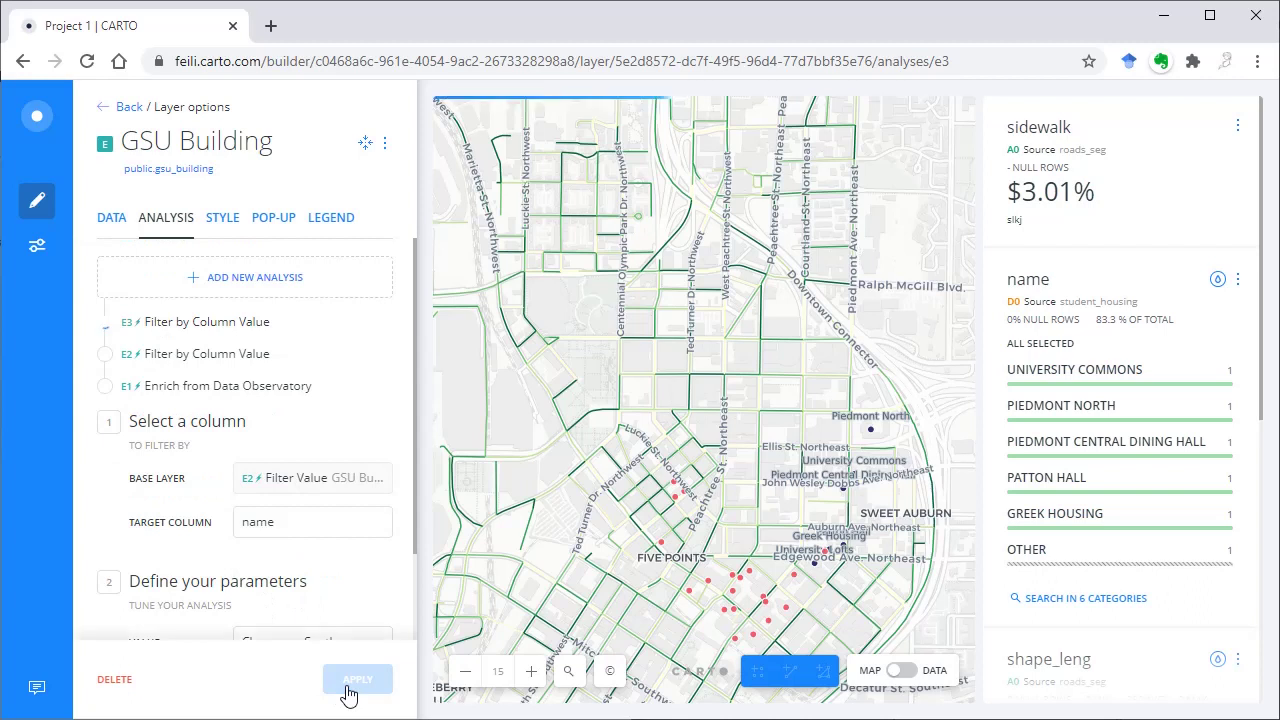
{"action": "left_click", "coordinate": [901, 670]}
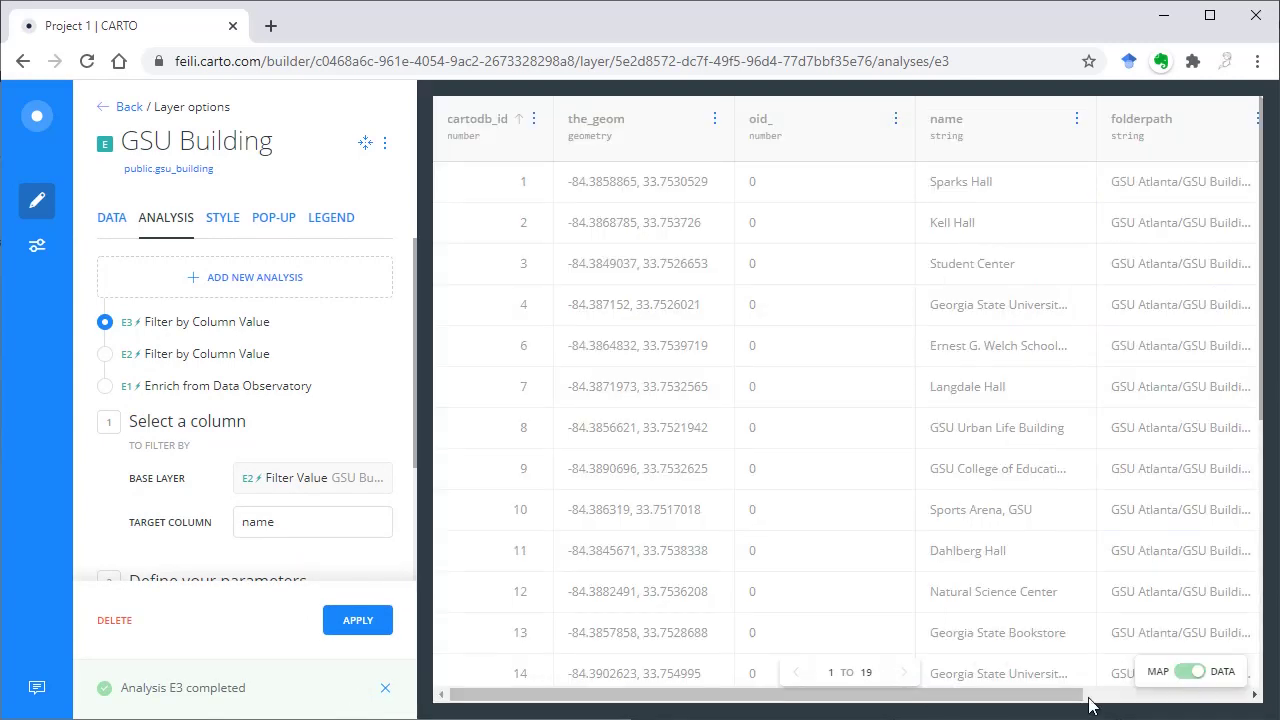
{"action": "left_click", "coordinate": [1190, 671]}
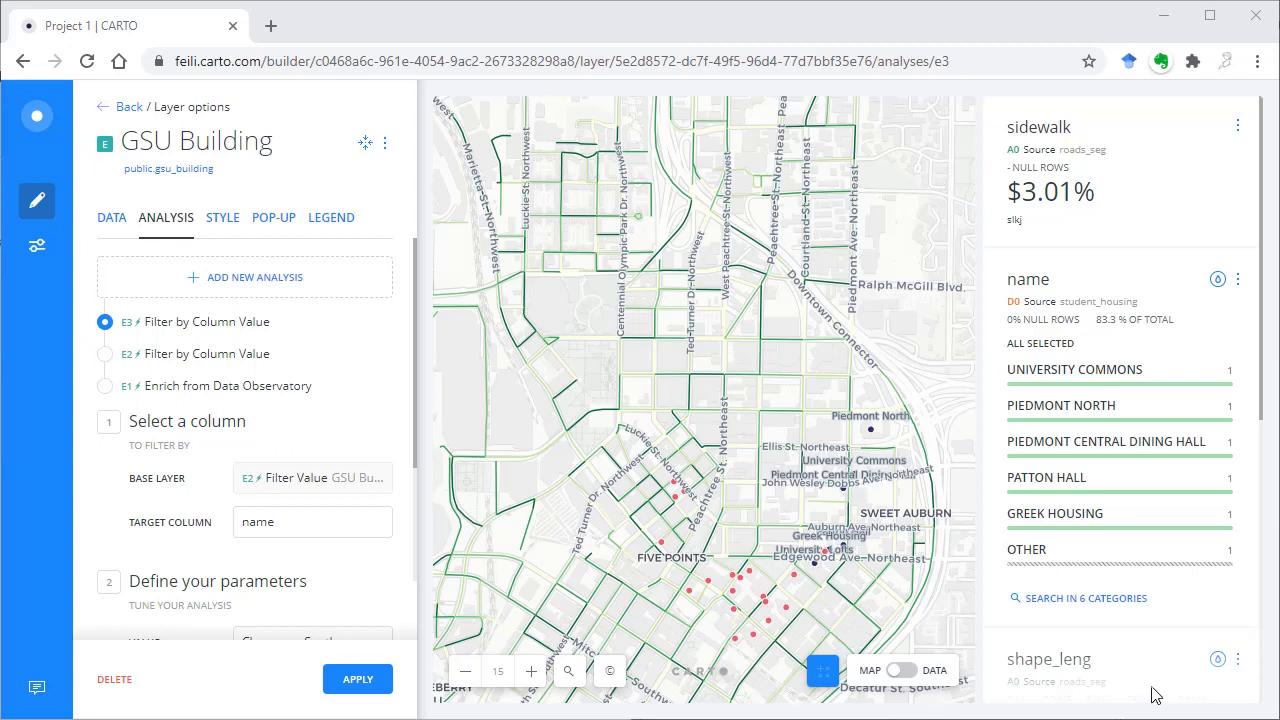
Return to the project's layer list and make the servicearea layer visible on the map.
{"action": "left_click", "coordinate": [121, 110]}
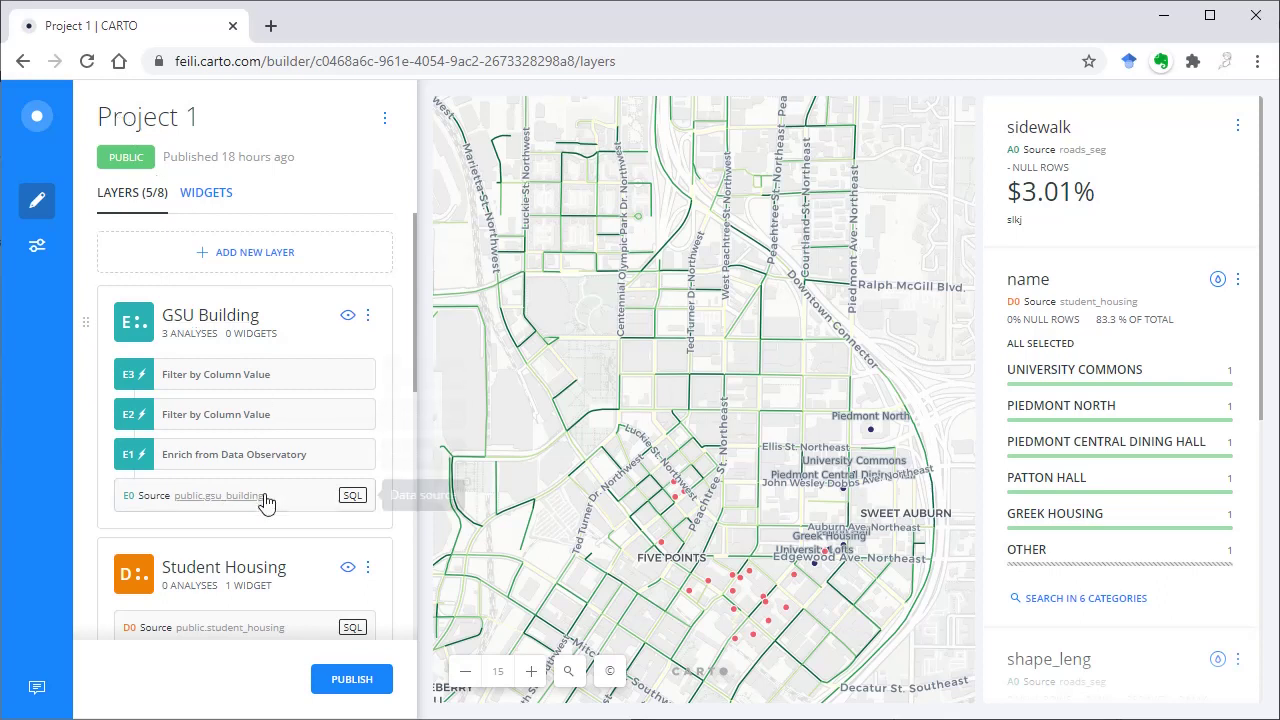
{"action": "scroll", "coordinate": [252, 572], "scroll_direction": "down", "scroll_amount": 1}
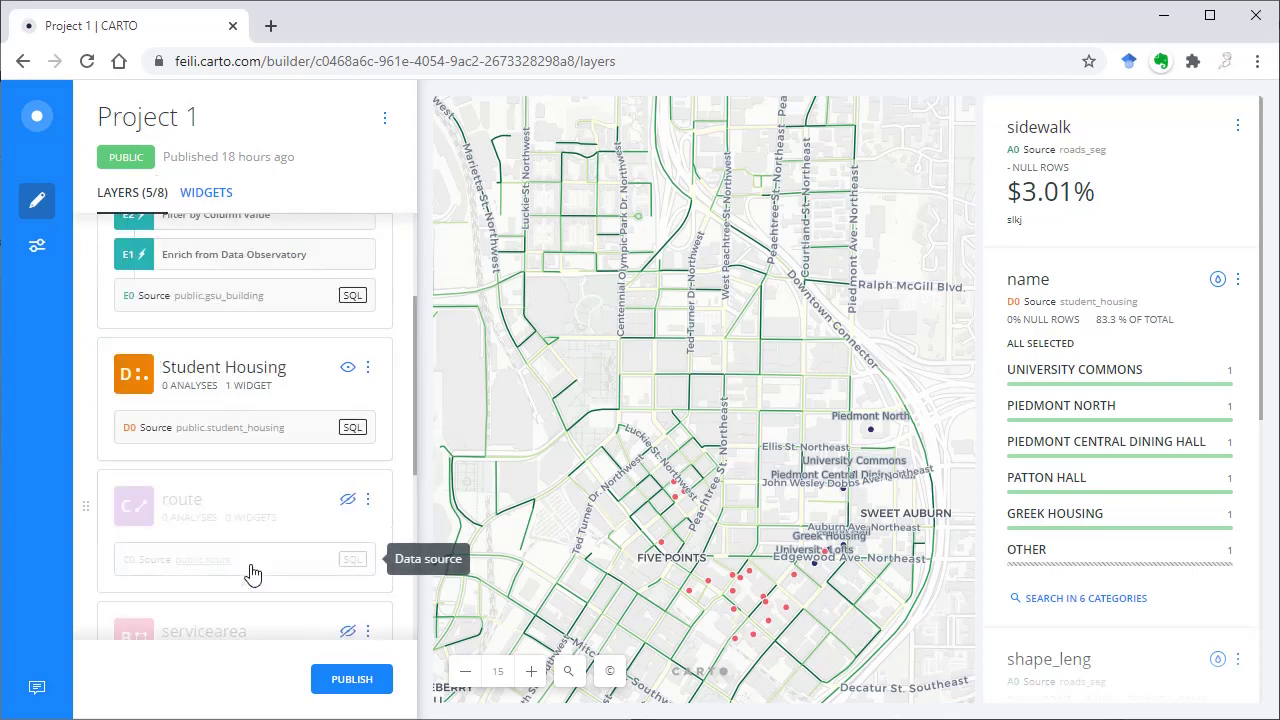
{"action": "scroll", "coordinate": [252, 572], "scroll_direction": "down", "scroll_amount": 3}
{"action": "left_click", "coordinate": [347, 433]}
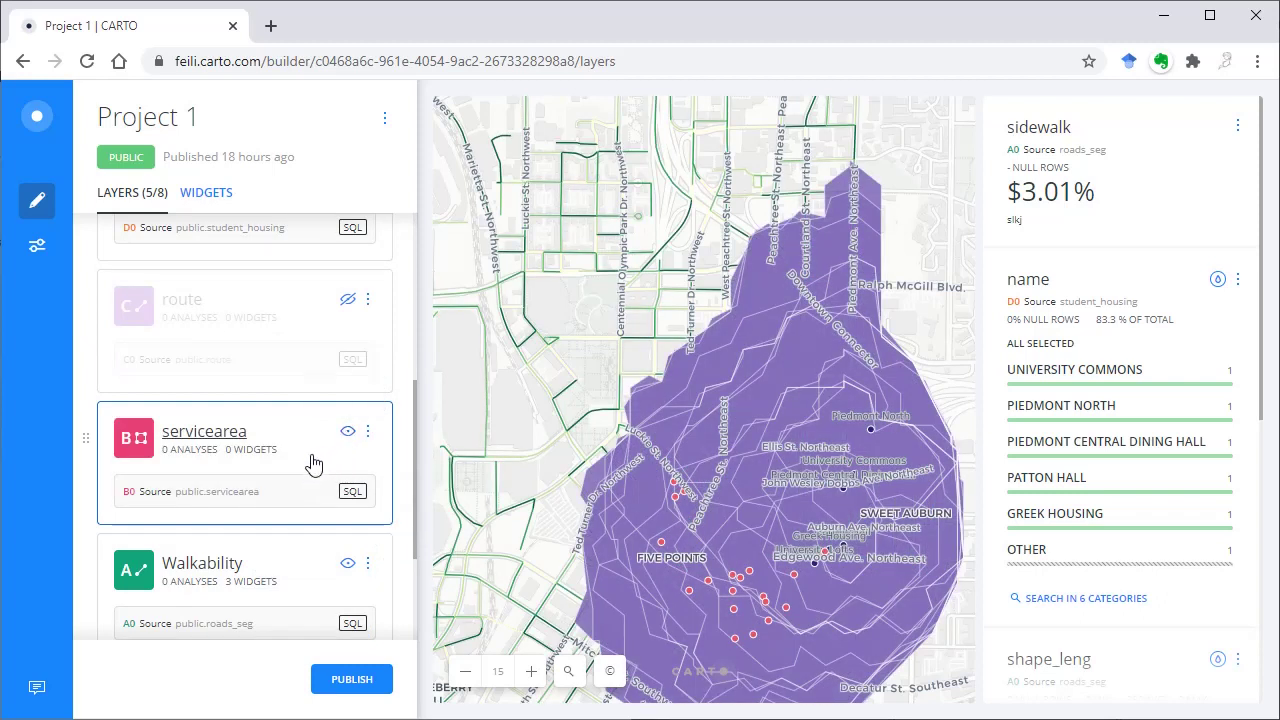
Open the servicearea layer's analysis options and add a Link Second Layer analysis.
{"action": "scroll", "coordinate": [350, 466], "scroll_direction": "up", "scroll_amount": 2}
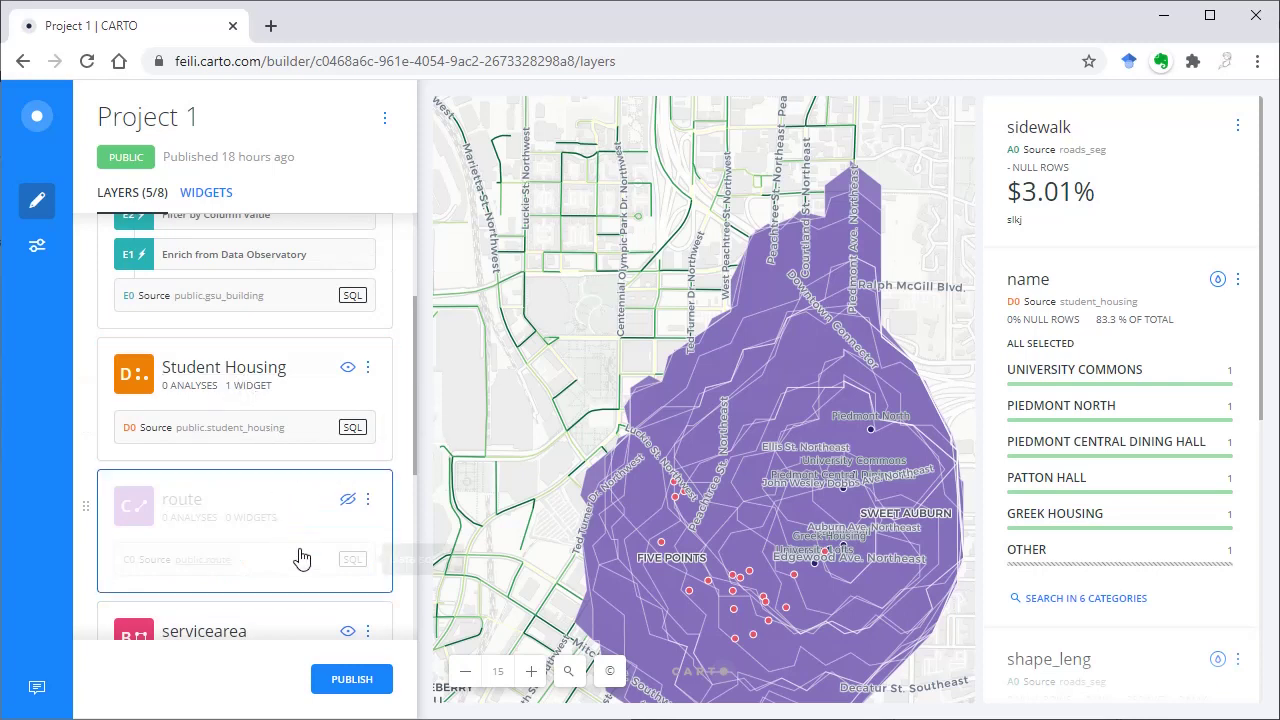
{"action": "scroll", "coordinate": [303, 556], "scroll_direction": "down", "scroll_amount": 2}
{"action": "left_click", "coordinate": [205, 436]}
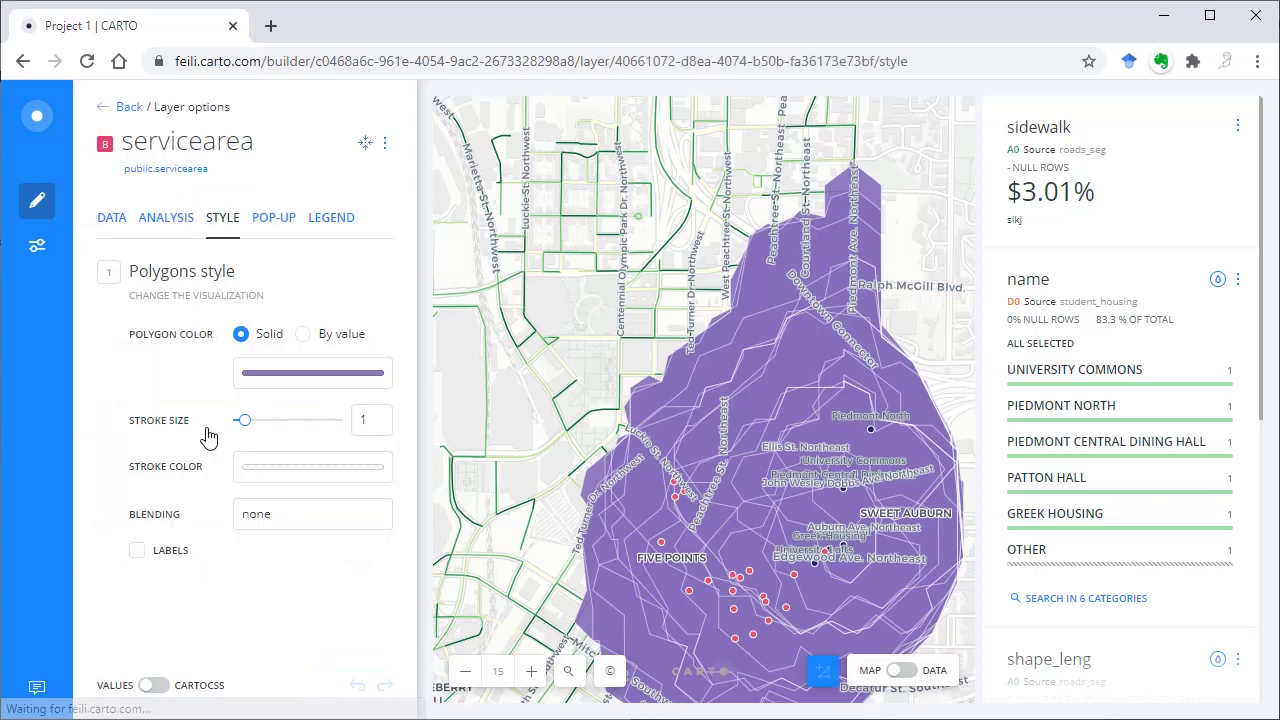
{"action": "left_click", "coordinate": [170, 217]}
{"action": "left_click", "coordinate": [222, 290]}
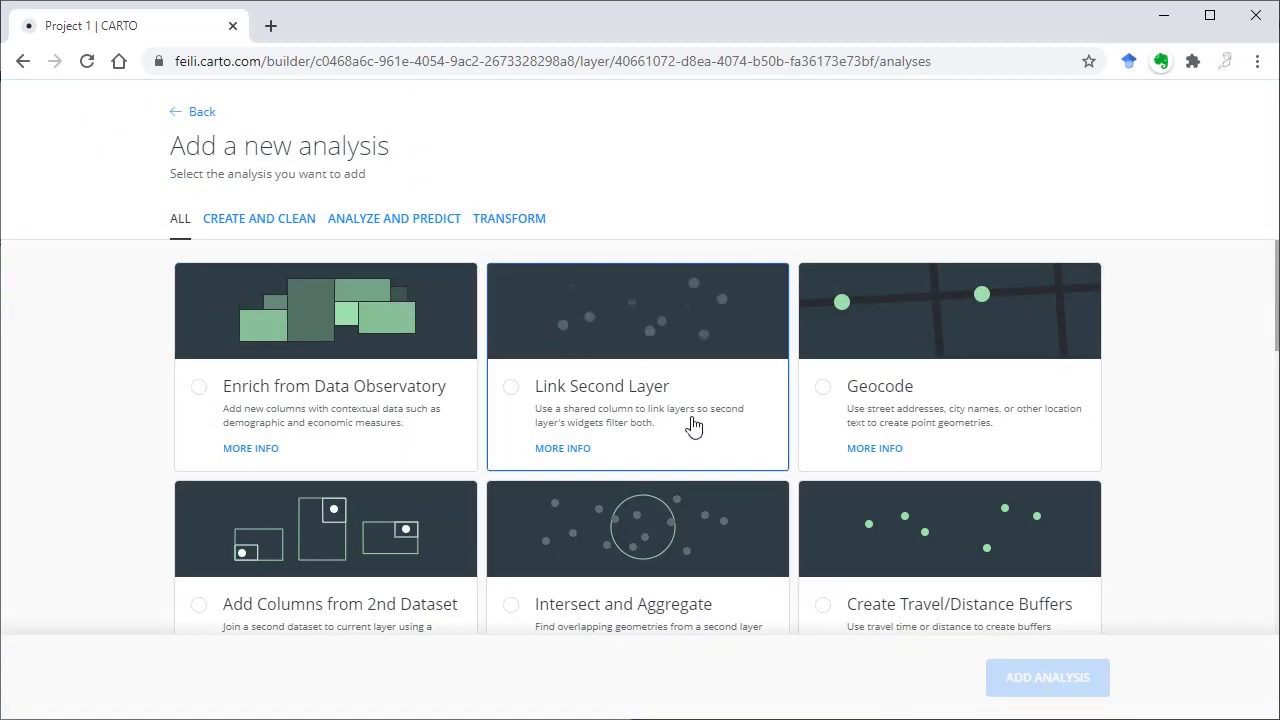
{"action": "left_click", "coordinate": [630, 386]}
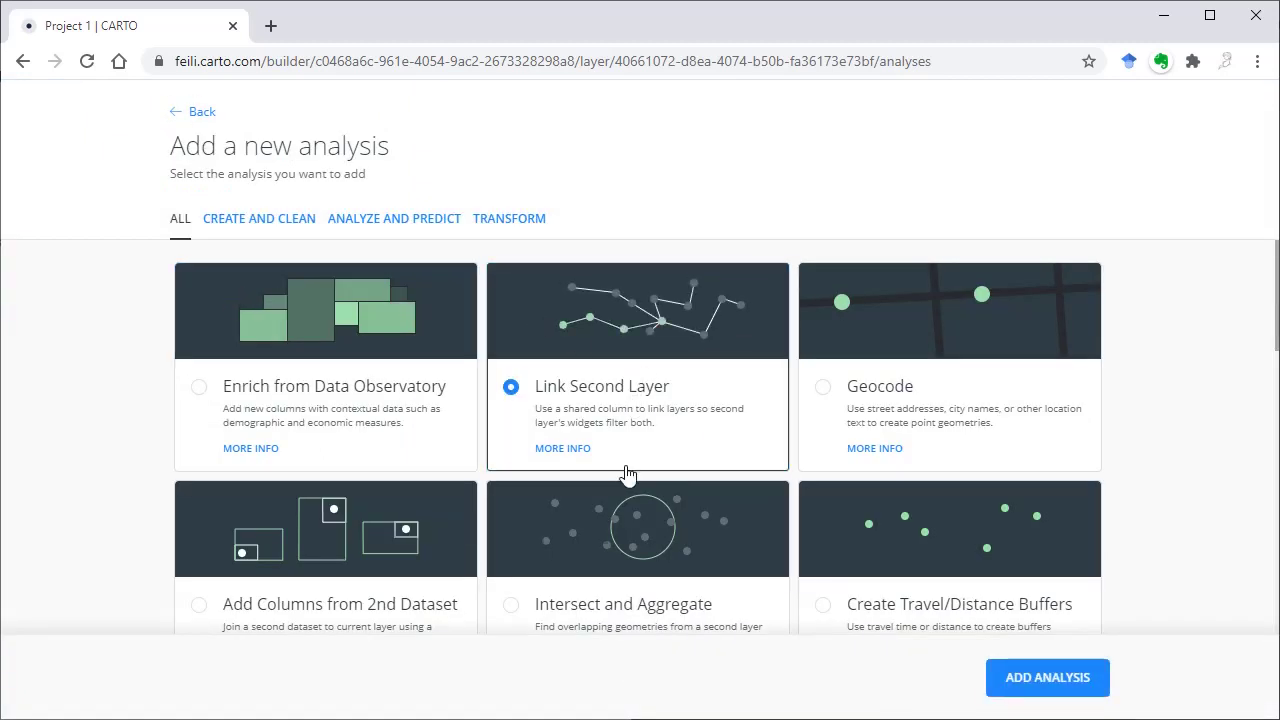
{"action": "left_click", "coordinate": [997, 677]}
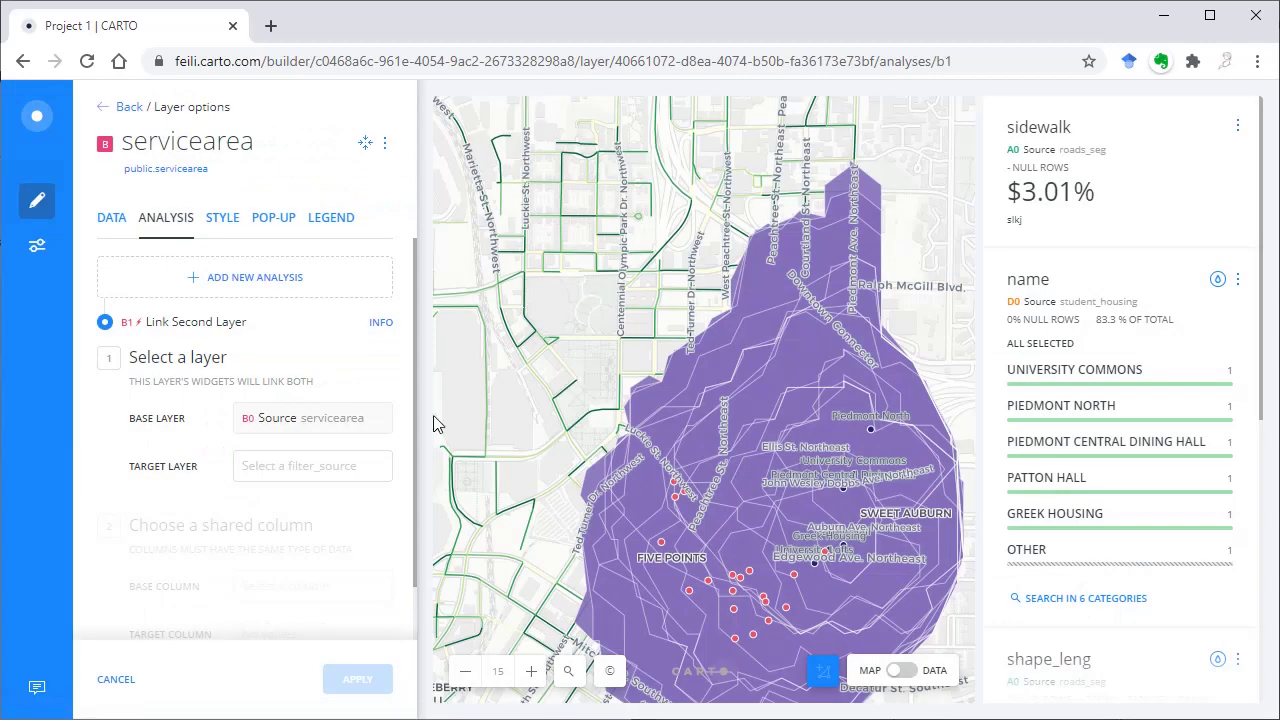
Link servicearea to the student_housing source with facilityid as both base and target column, and apply the analysis.
{"action": "left_click", "coordinate": [288, 467]}
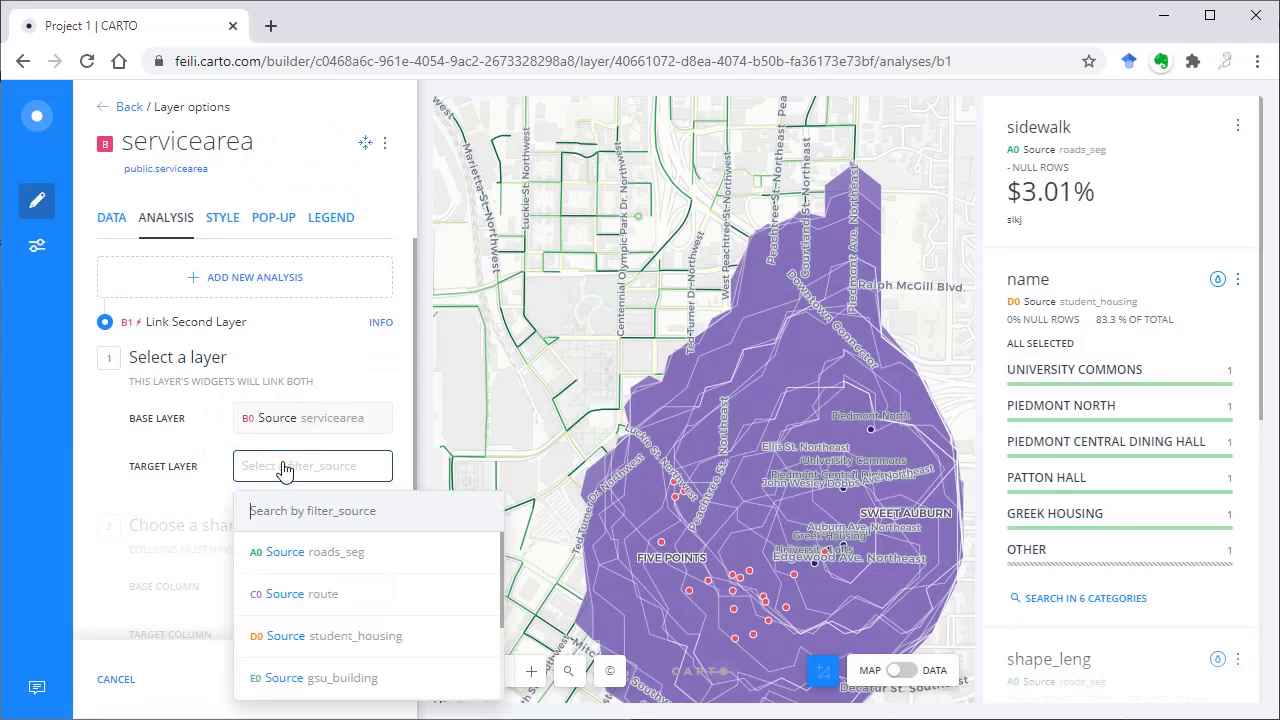
{"action": "left_click", "coordinate": [395, 636]}
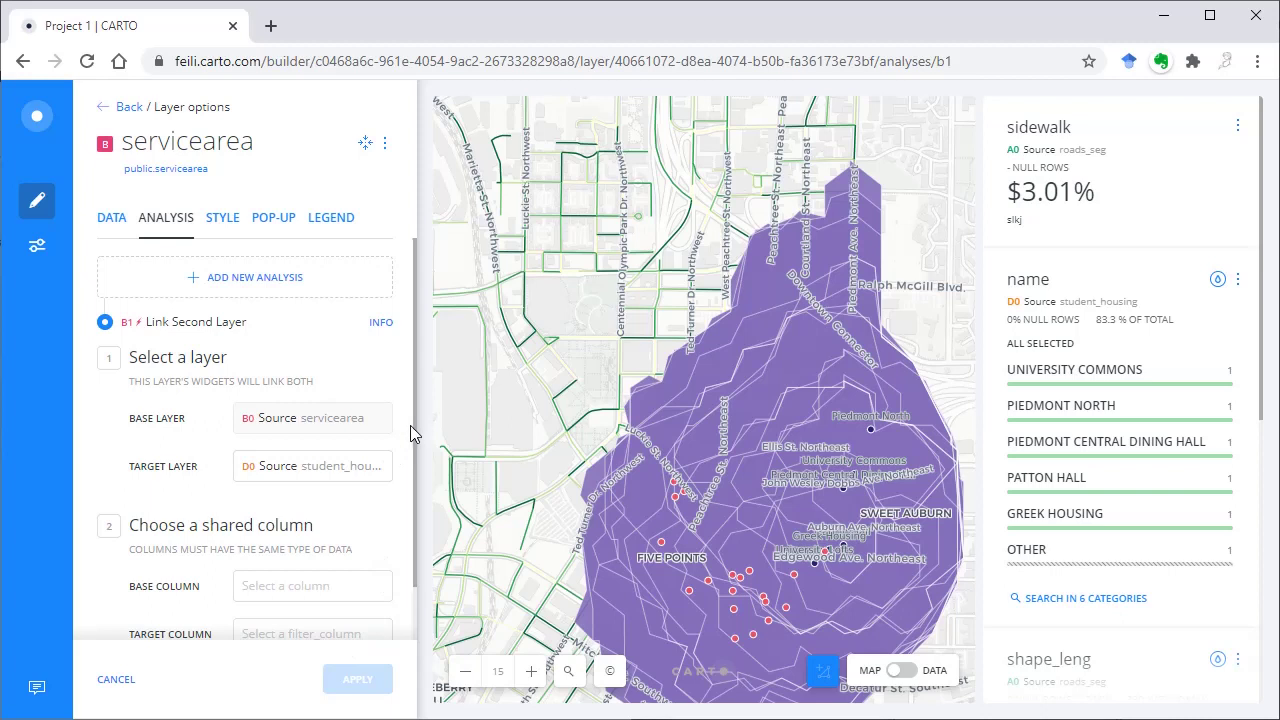
{"action": "scroll", "coordinate": [412, 423], "scroll_direction": "down", "scroll_amount": 1}
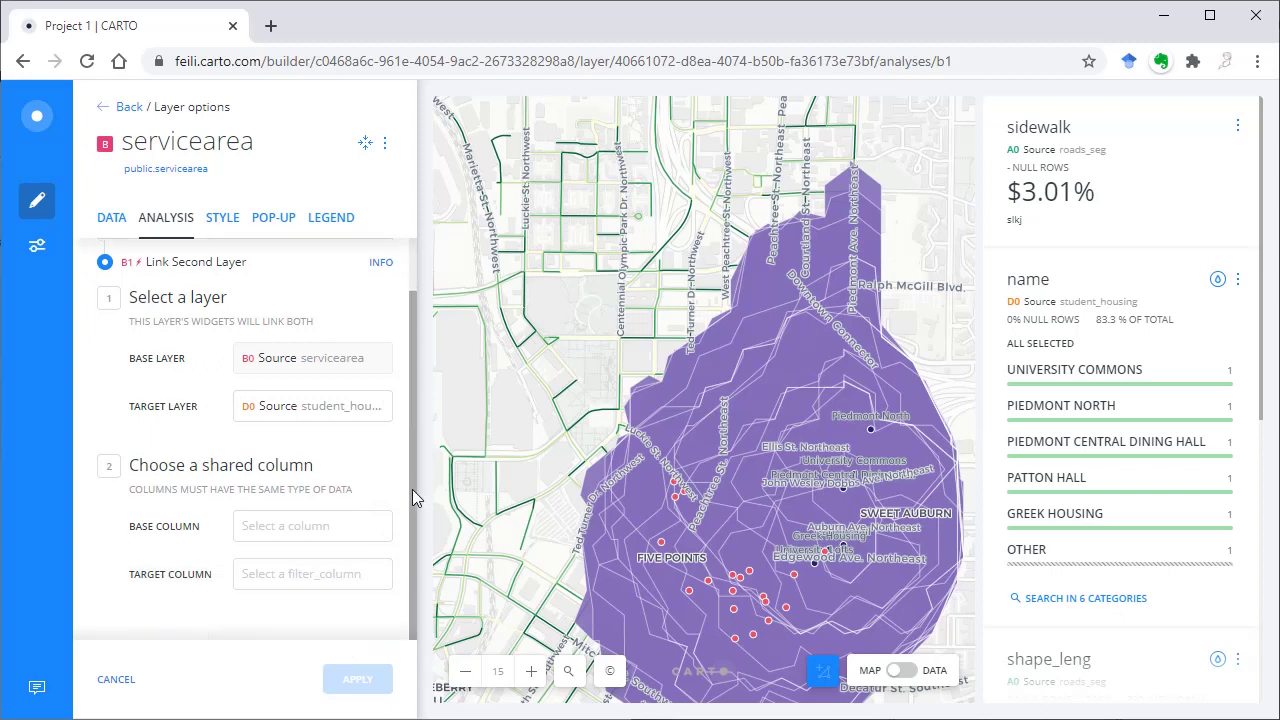
{"action": "left_click", "coordinate": [336, 533]}
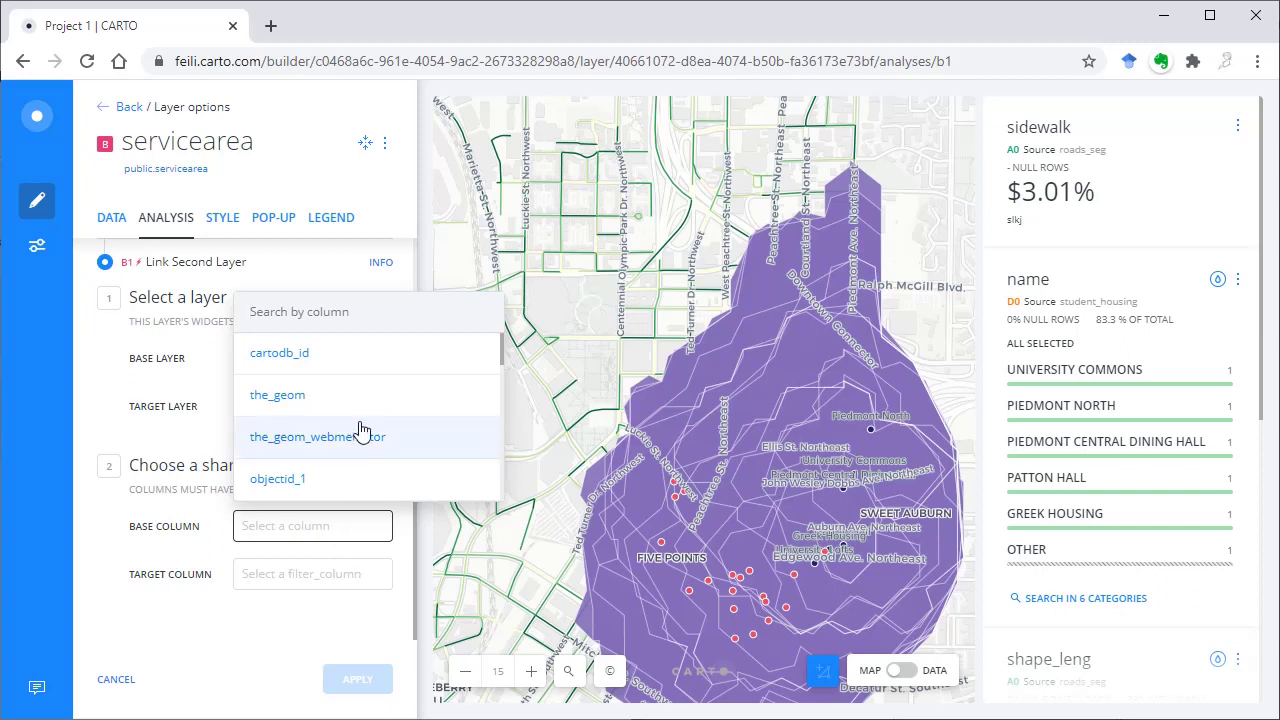
{"action": "scroll", "coordinate": [358, 434], "scroll_direction": "down", "scroll_amount": 2}
{"action": "left_click", "coordinate": [280, 370]}
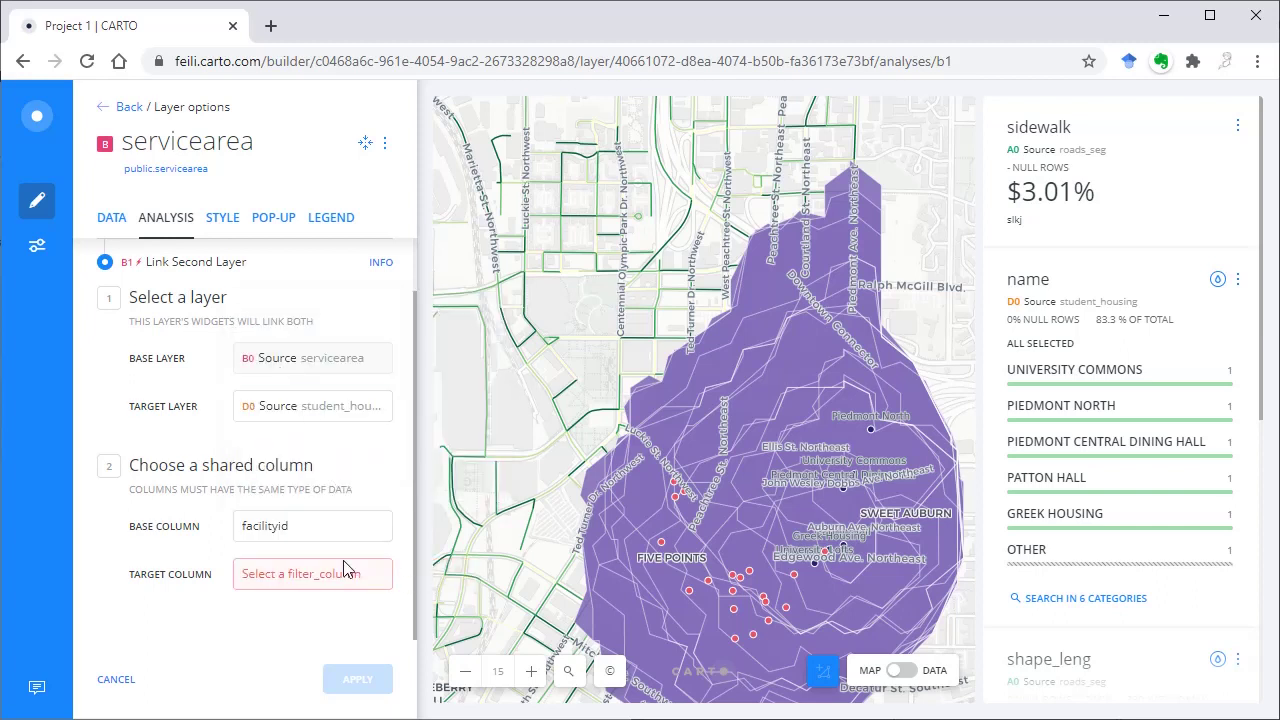
{"action": "left_click", "coordinate": [350, 574]}
{"action": "scroll", "coordinate": [352, 510], "scroll_direction": "down", "scroll_amount": 2}
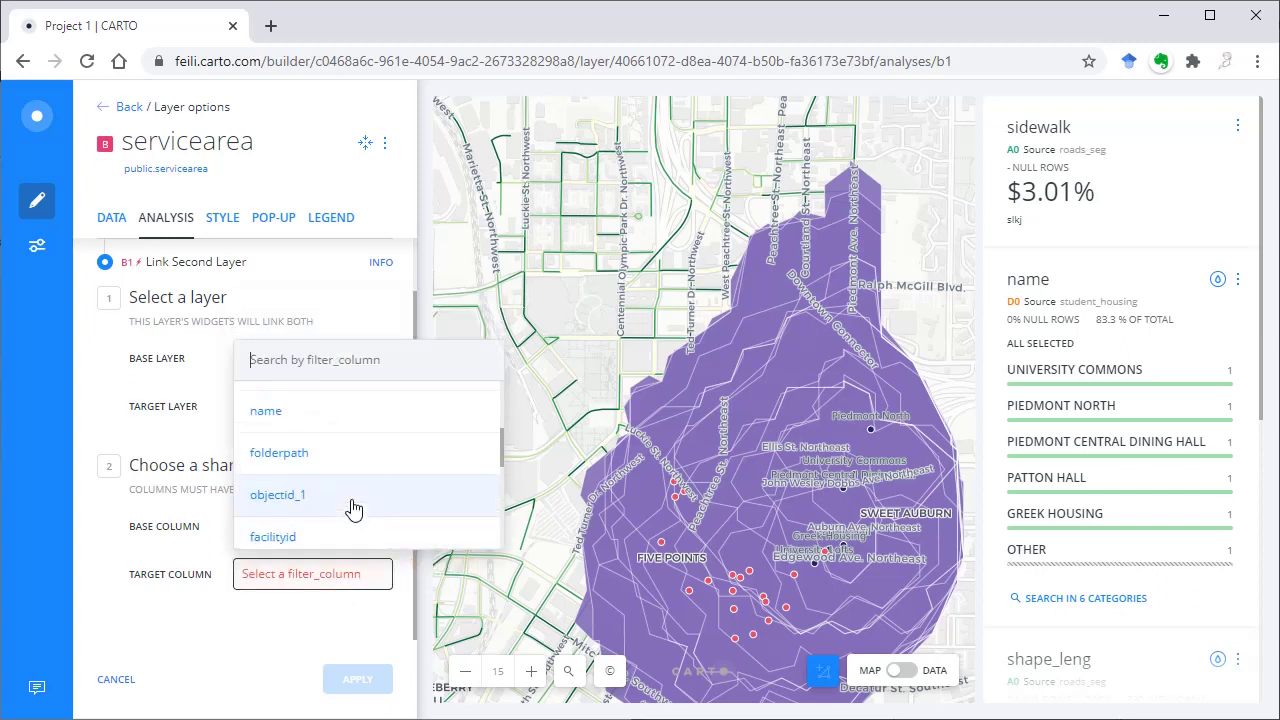
{"action": "left_click", "coordinate": [287, 537]}
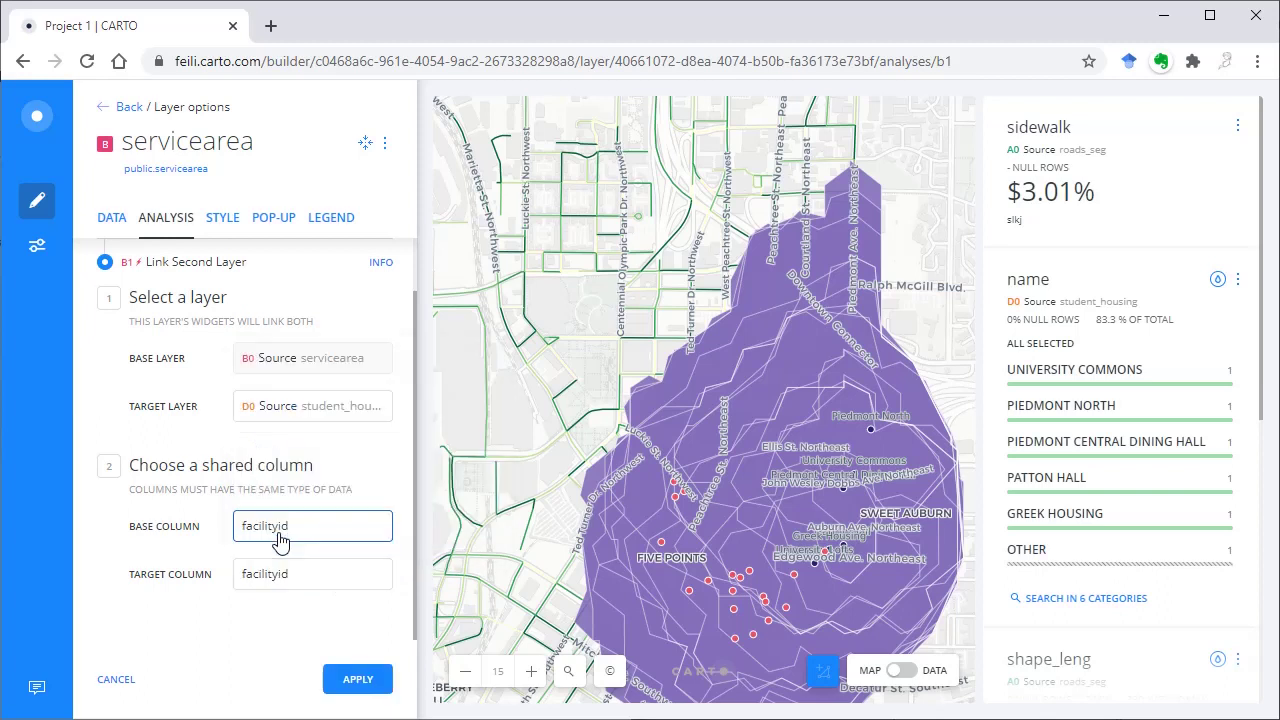
{"action": "left_click", "coordinate": [366, 682]}
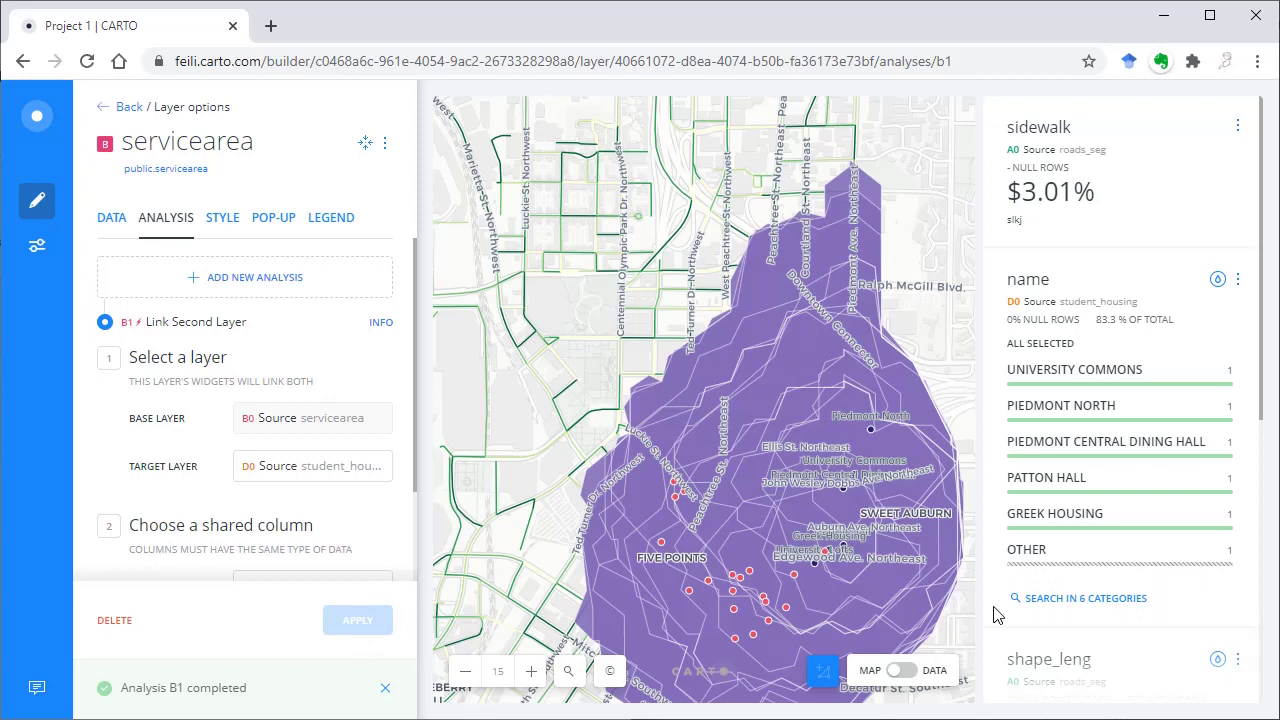
Test the layer link by filtering the name widget to University Commons, then clear the selection and return to the layer list.
{"action": "left_click", "coordinate": [1125, 388]}
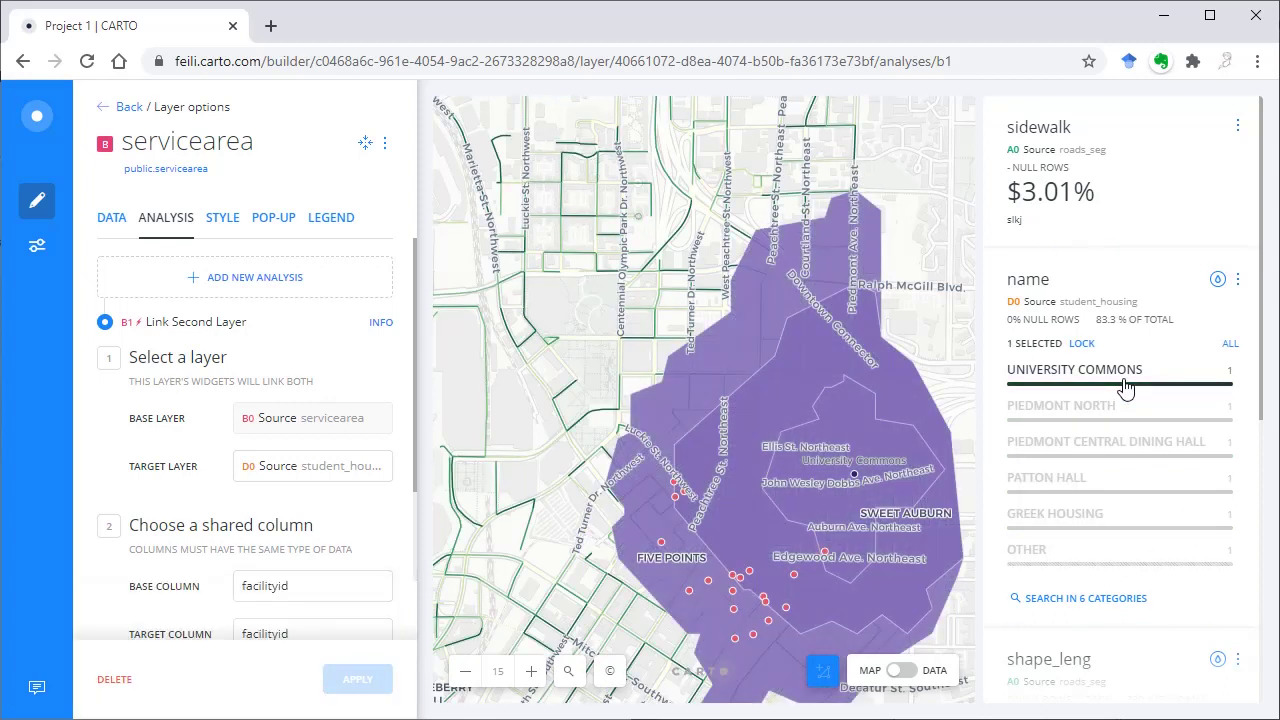
{"action": "left_click", "coordinate": [1125, 388]}
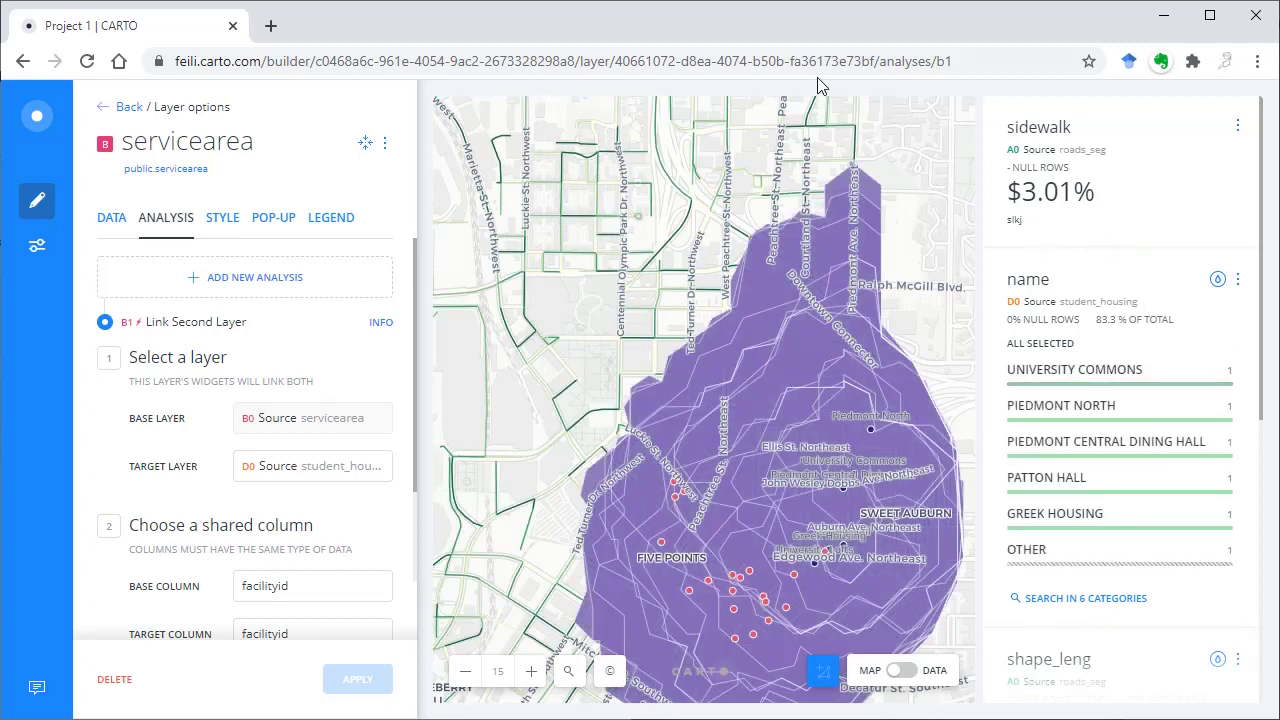
{"action": "left_click", "coordinate": [127, 107]}
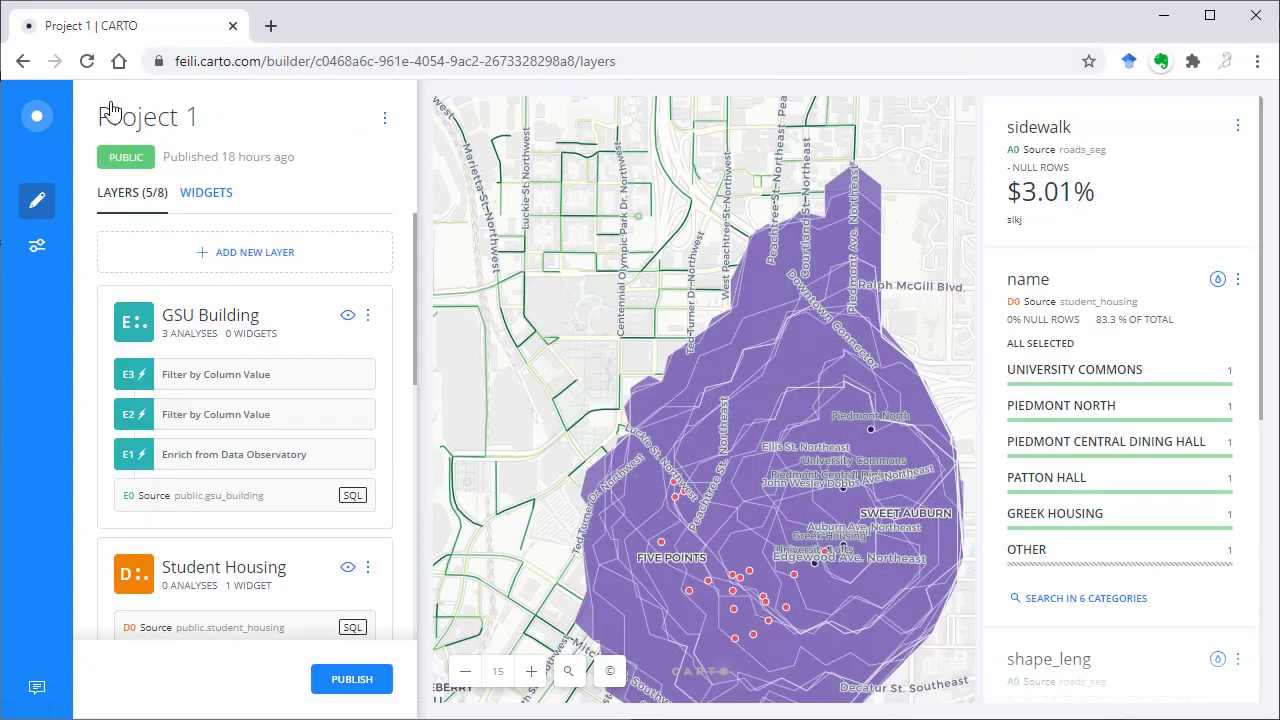
{"action": "scroll", "coordinate": [283, 578], "scroll_direction": "down", "scroll_amount": 2}
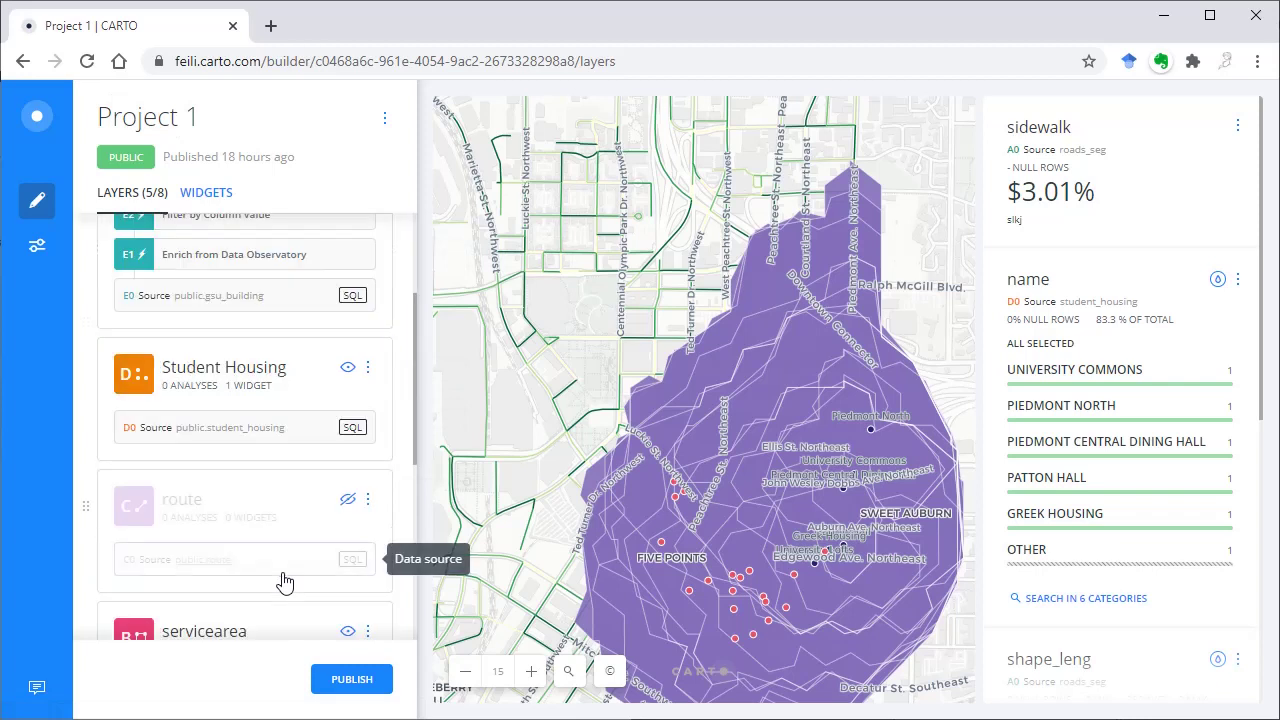
Make the route layer visible on the map and add a Link Second Layer analysis to it.
{"action": "left_click", "coordinate": [347, 499]}
{"action": "left_click", "coordinate": [197, 514]}
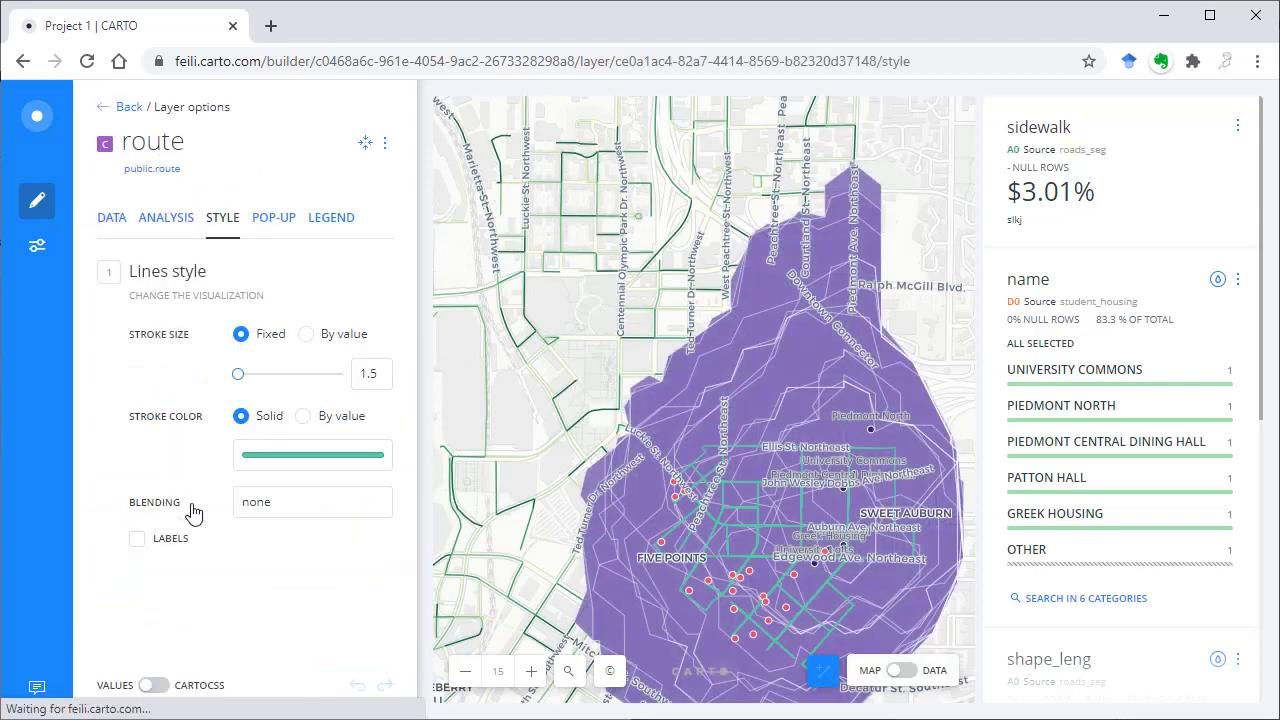
{"action": "left_click", "coordinate": [160, 222]}
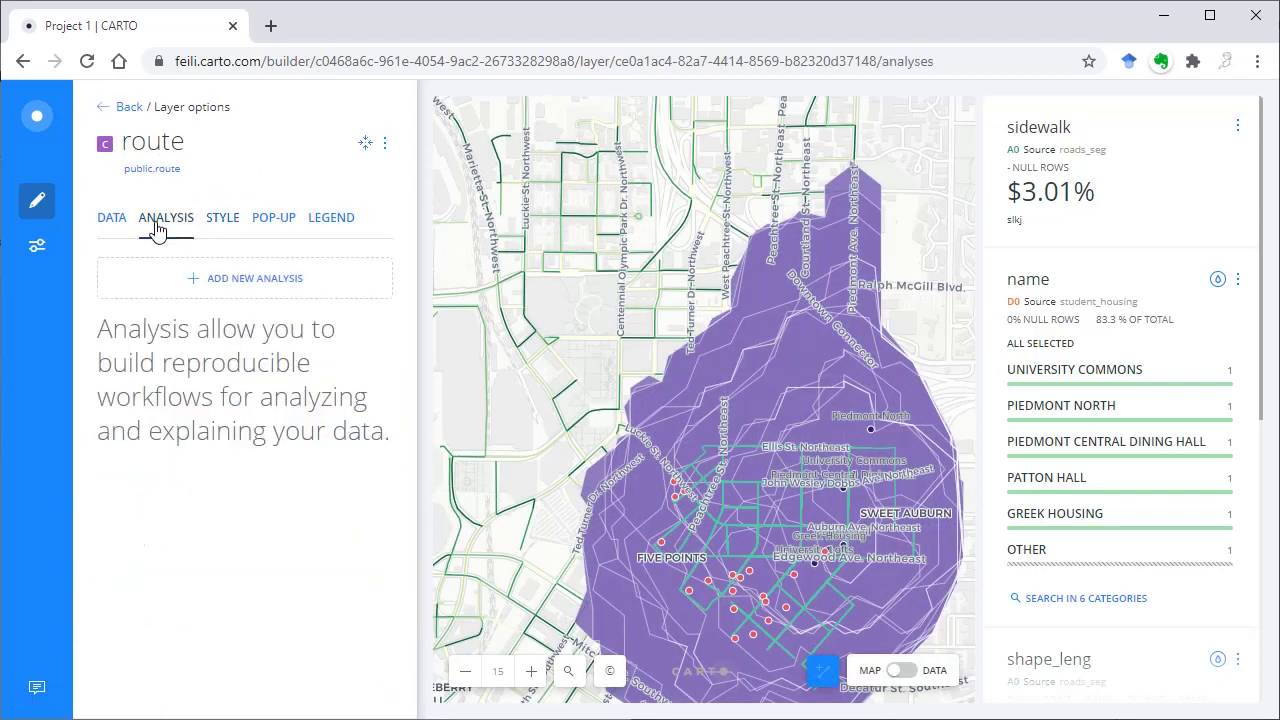
{"action": "left_click", "coordinate": [214, 278]}
{"action": "left_click", "coordinate": [686, 323]}
{"action": "left_click", "coordinate": [1020, 676]}
Link route to the student_housing source with facilityid as both base and target column, and apply the analysis.
{"action": "left_click", "coordinate": [285, 466]}
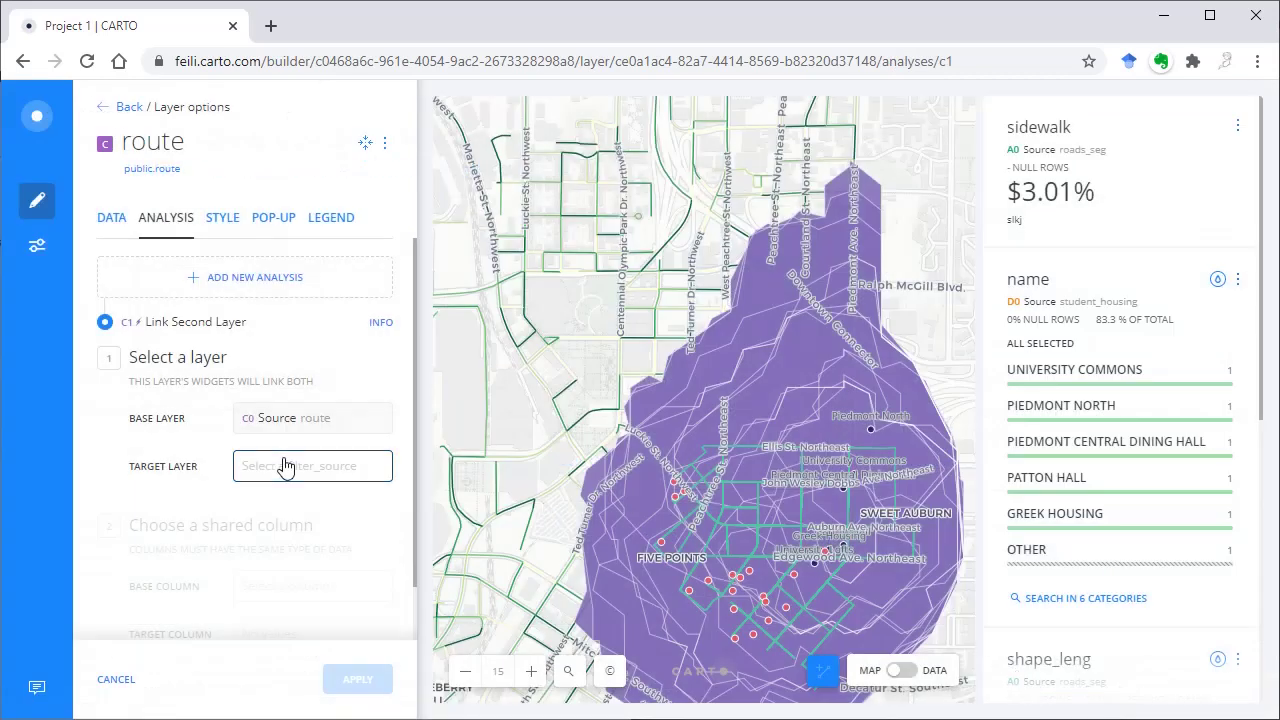
{"action": "left_click", "coordinate": [335, 636]}
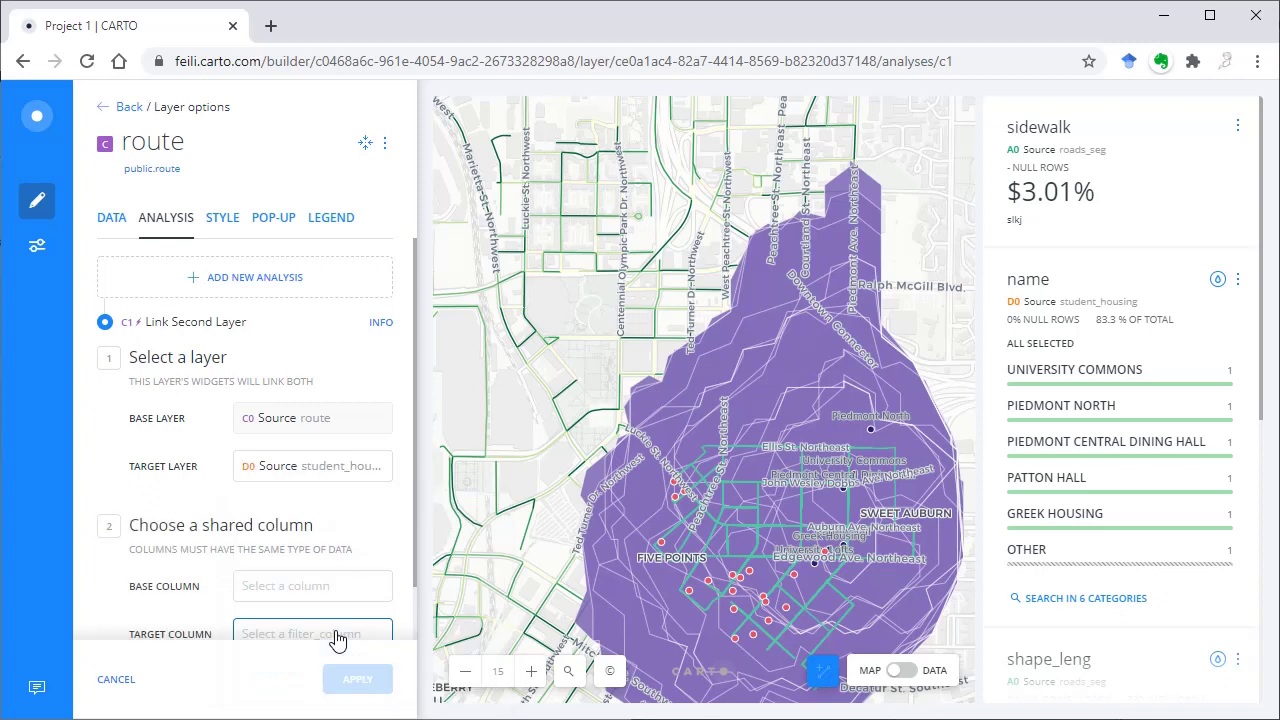
{"action": "scroll", "coordinate": [411, 488], "scroll_direction": "down", "scroll_amount": 1}
{"action": "left_click", "coordinate": [330, 528]}
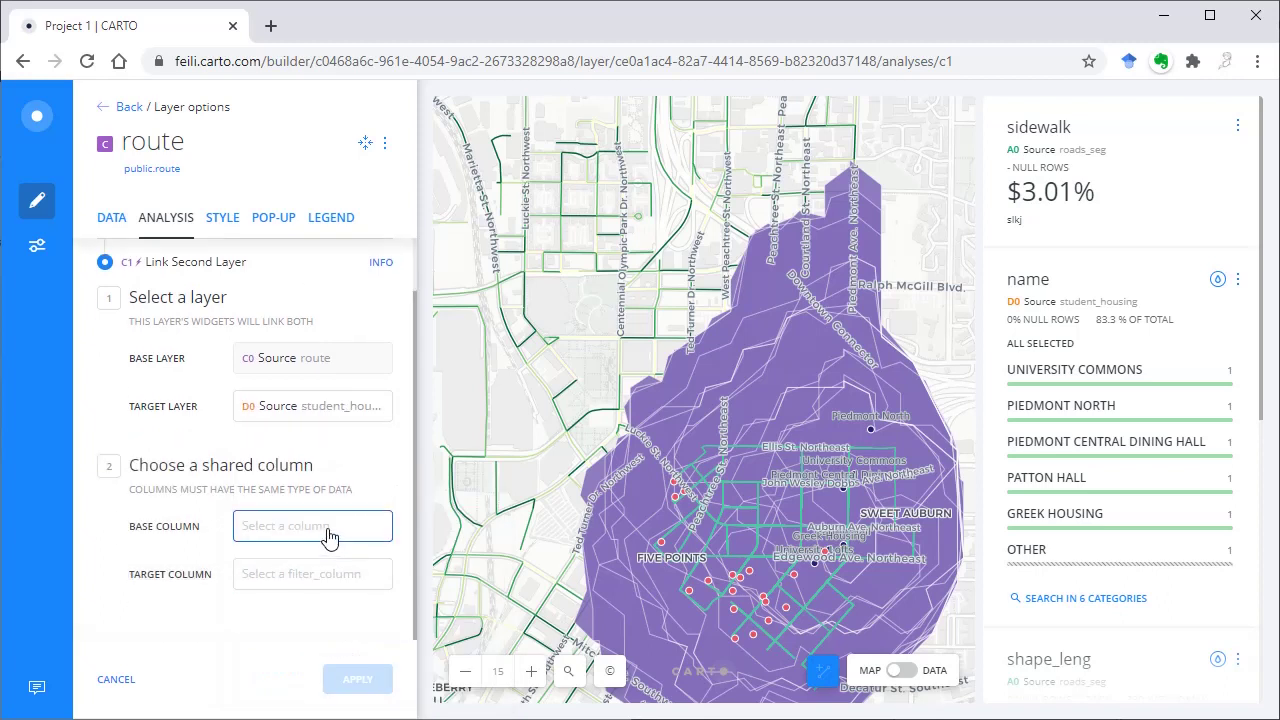
{"action": "left_click", "coordinate": [289, 480]}
{"action": "left_click", "coordinate": [318, 576]}
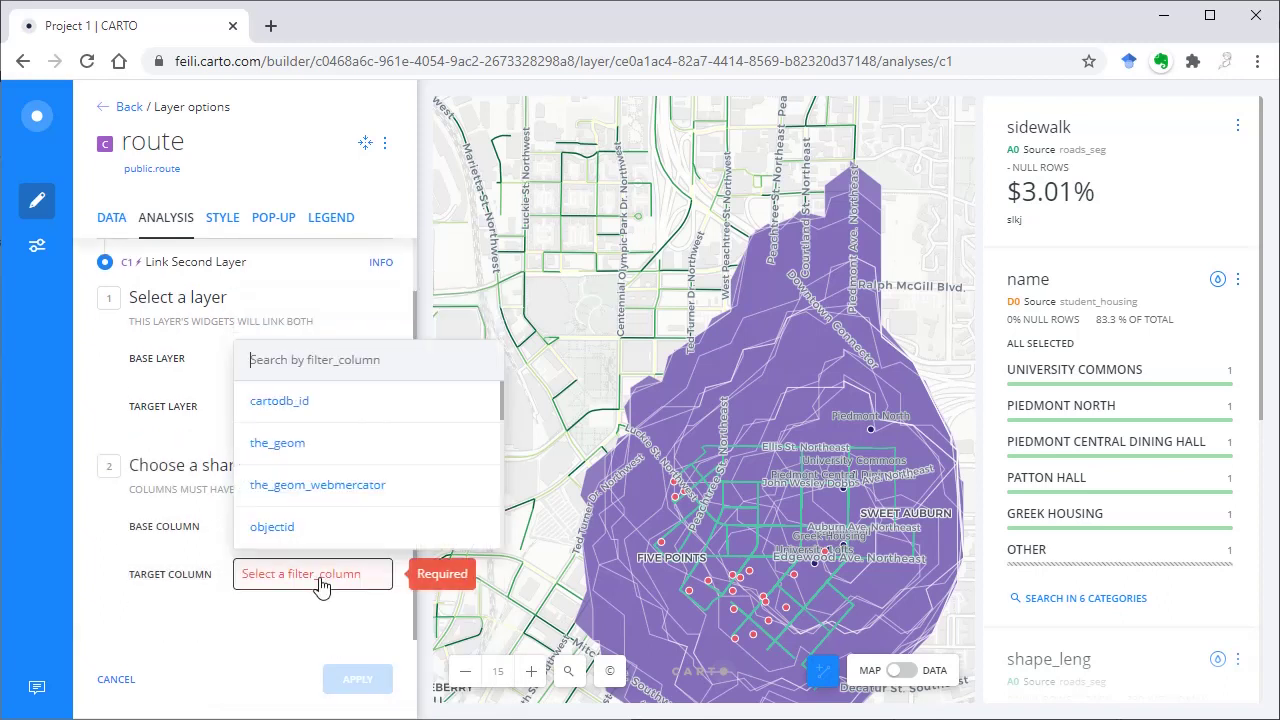
{"action": "left_click_drag", "start_coordinate": [501, 407], "coordinate": [499, 466]}
{"action": "left_click", "coordinate": [283, 510]}
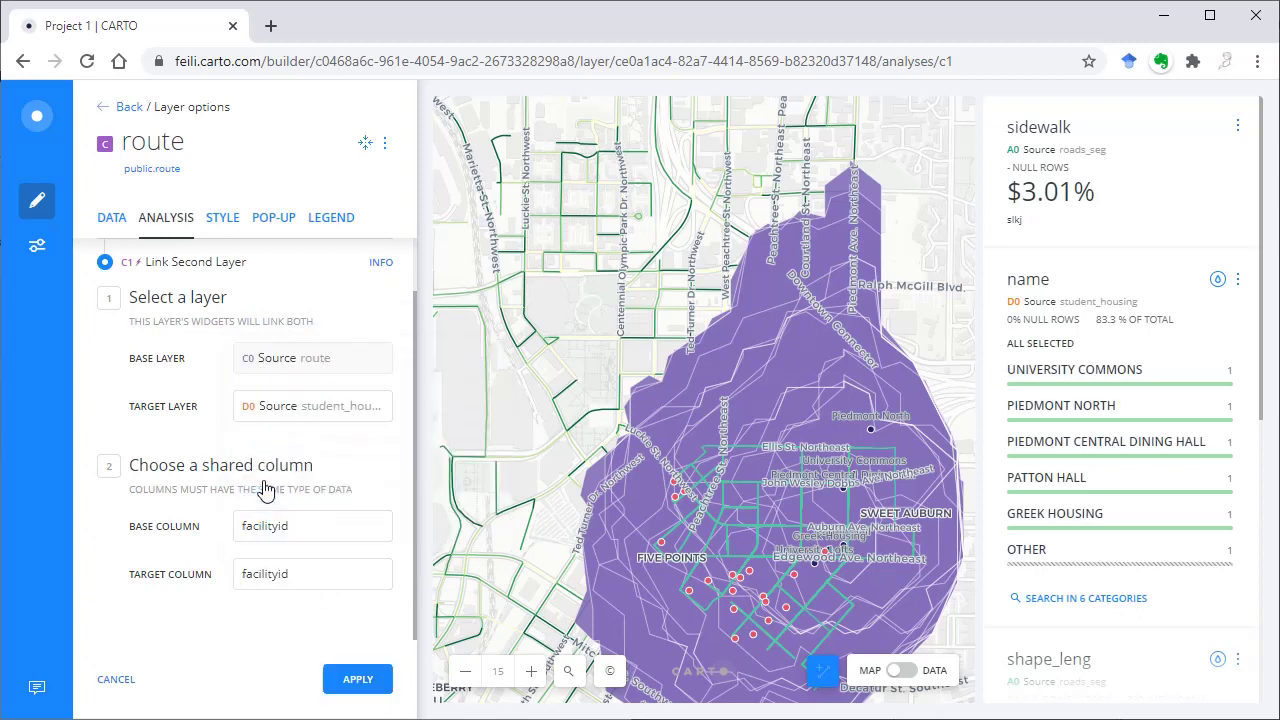
{"action": "left_click", "coordinate": [355, 680]}
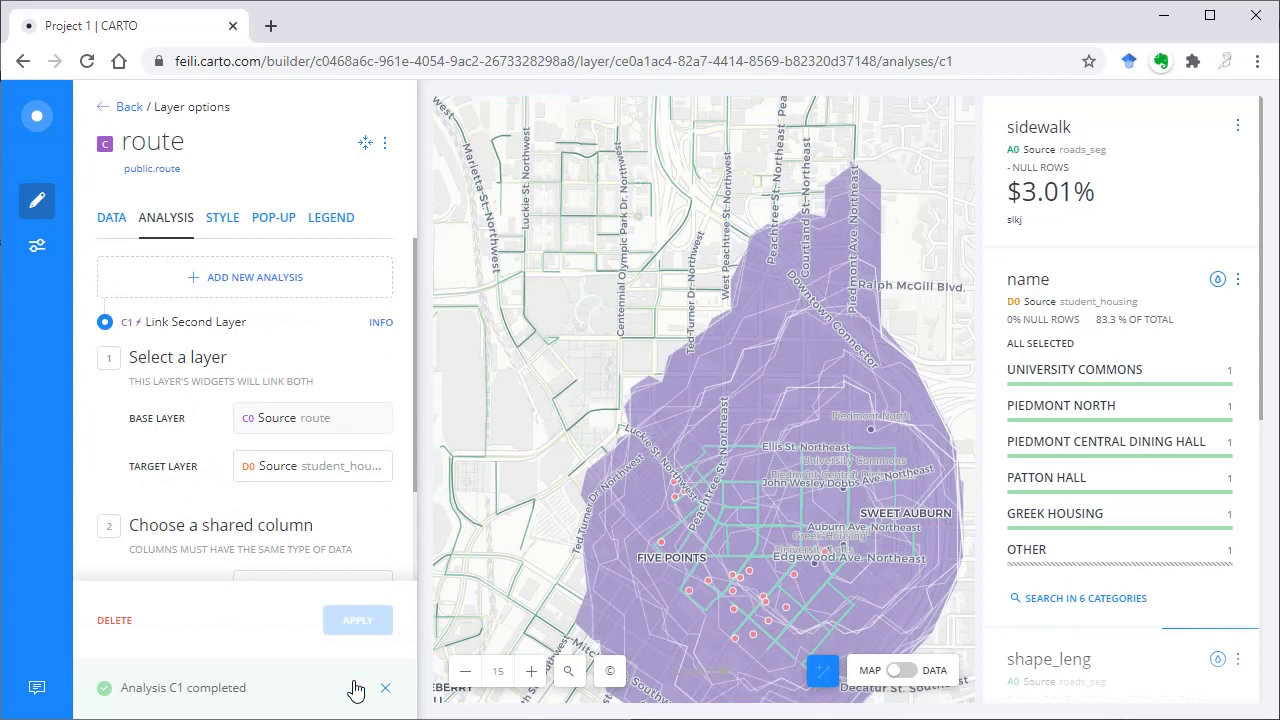
Test the route link by filtering the name widget to Piedmont North and Patton Hall, and clear the selection.
{"action": "left_click", "coordinate": [1120, 418]}
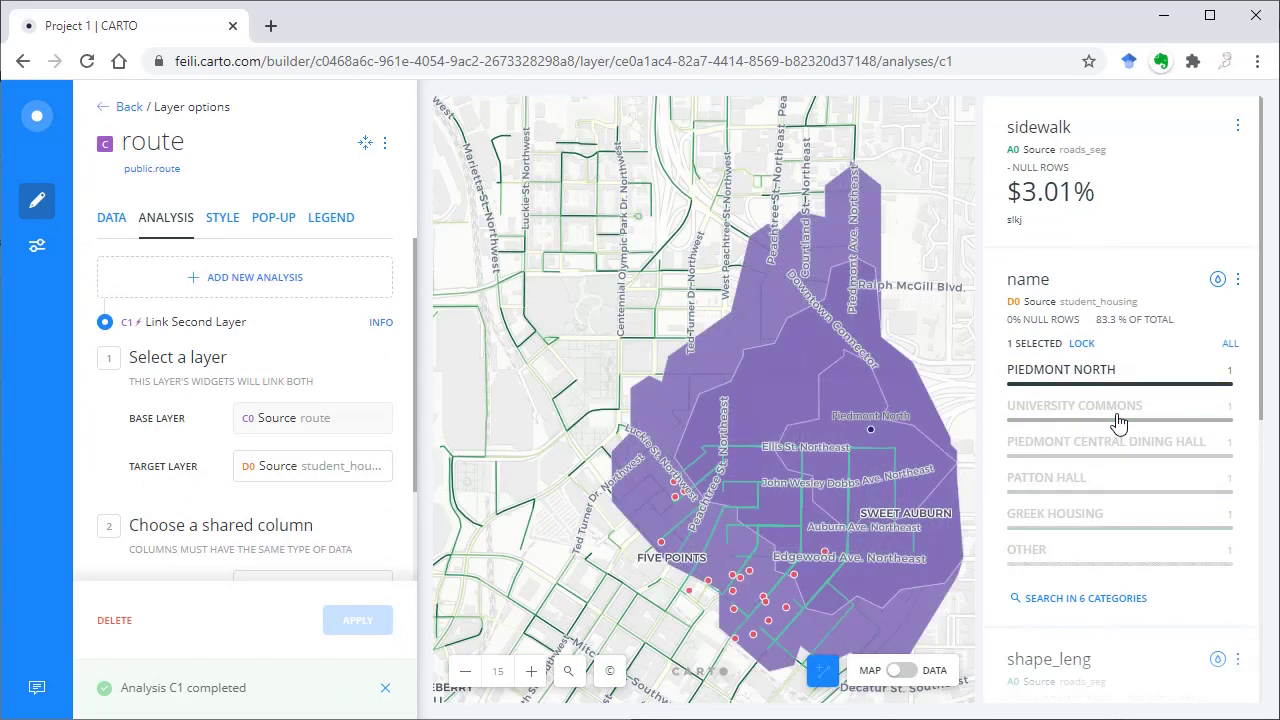
{"action": "left_click", "coordinate": [1122, 483]}
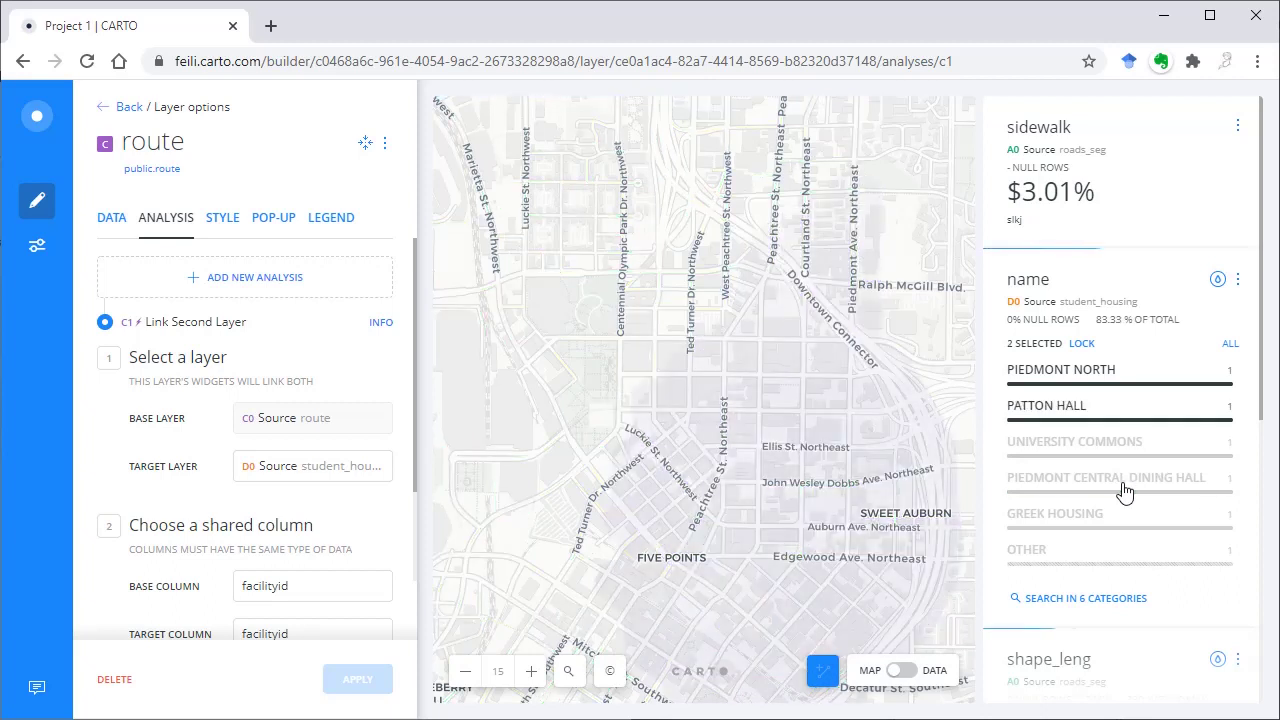
{"action": "left_click", "coordinate": [1229, 344]}
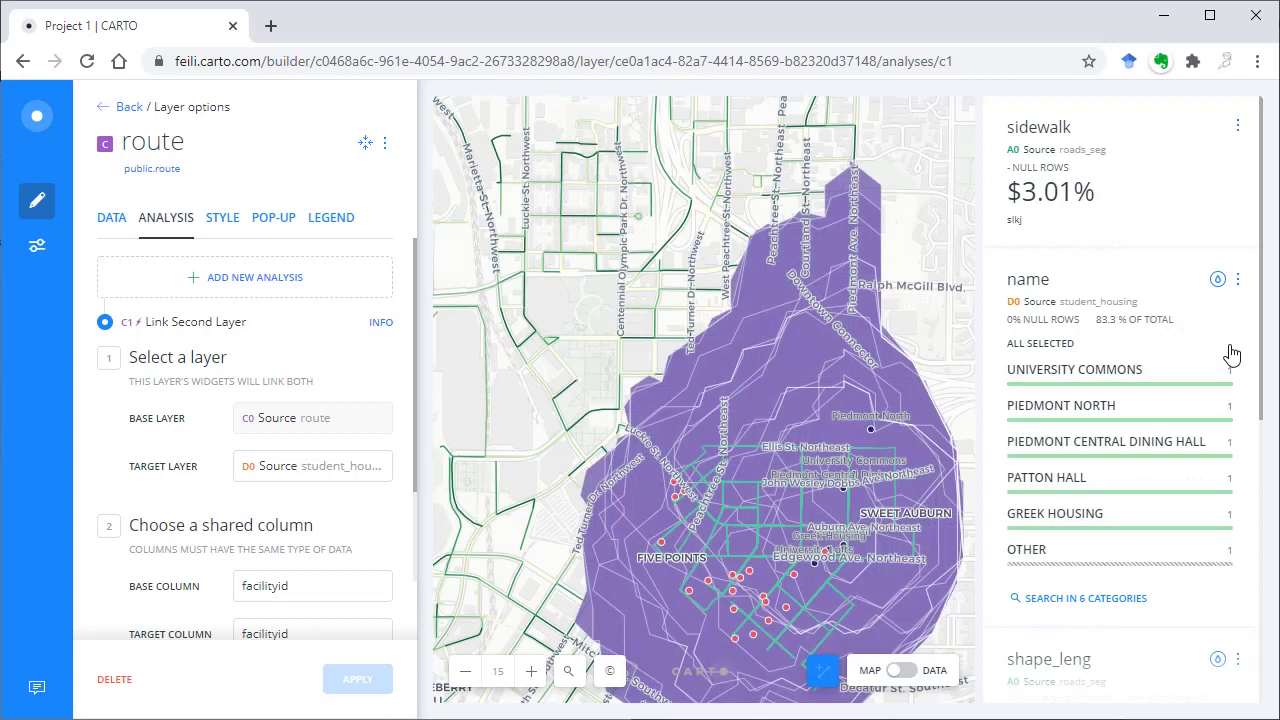
Return to the layer list, open the Student Housing layer and add a Find Nearest analysis to it.
{"action": "left_click", "coordinate": [126, 107]}
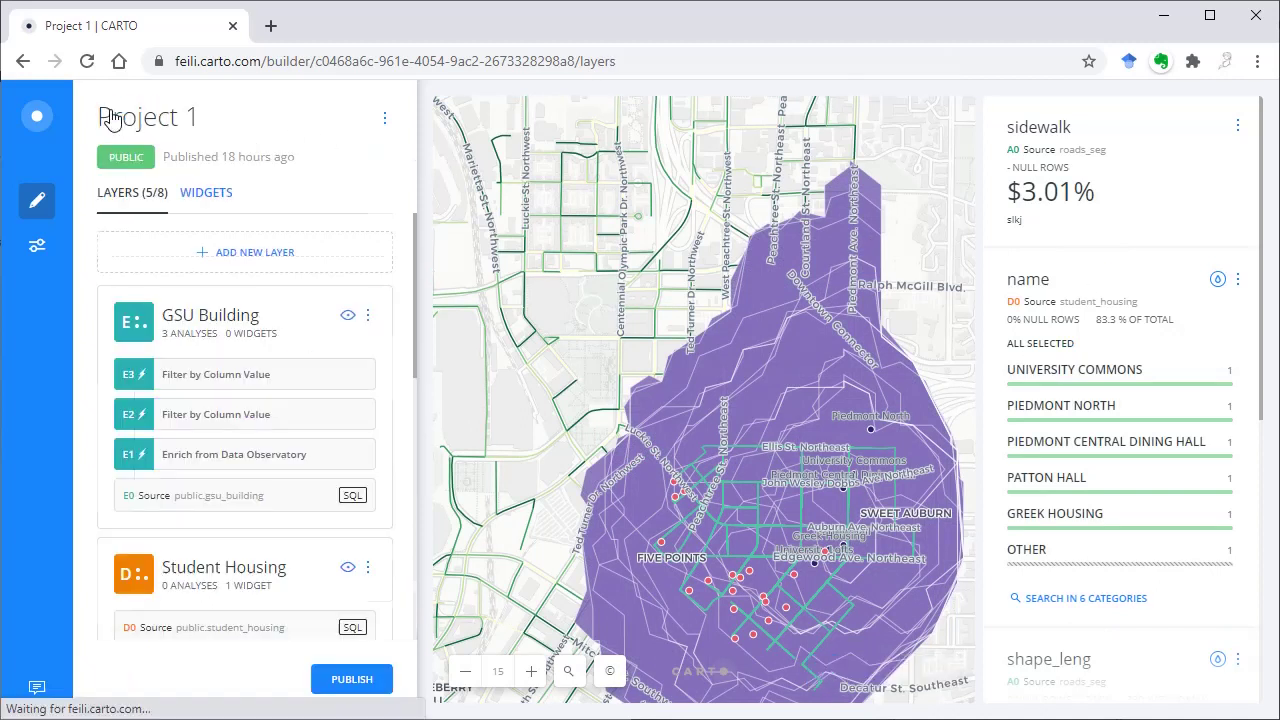
{"action": "scroll", "coordinate": [277, 446], "scroll_direction": "down", "scroll_amount": 2}
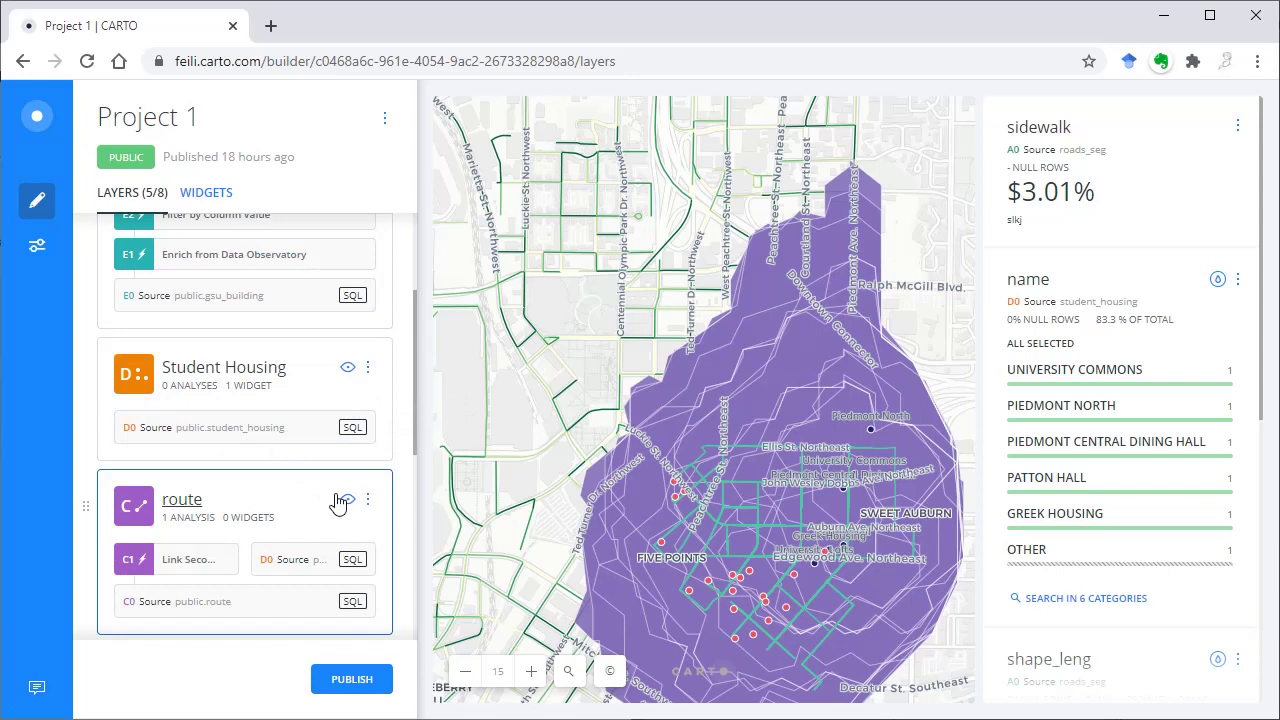
{"action": "left_click", "coordinate": [266, 380]}
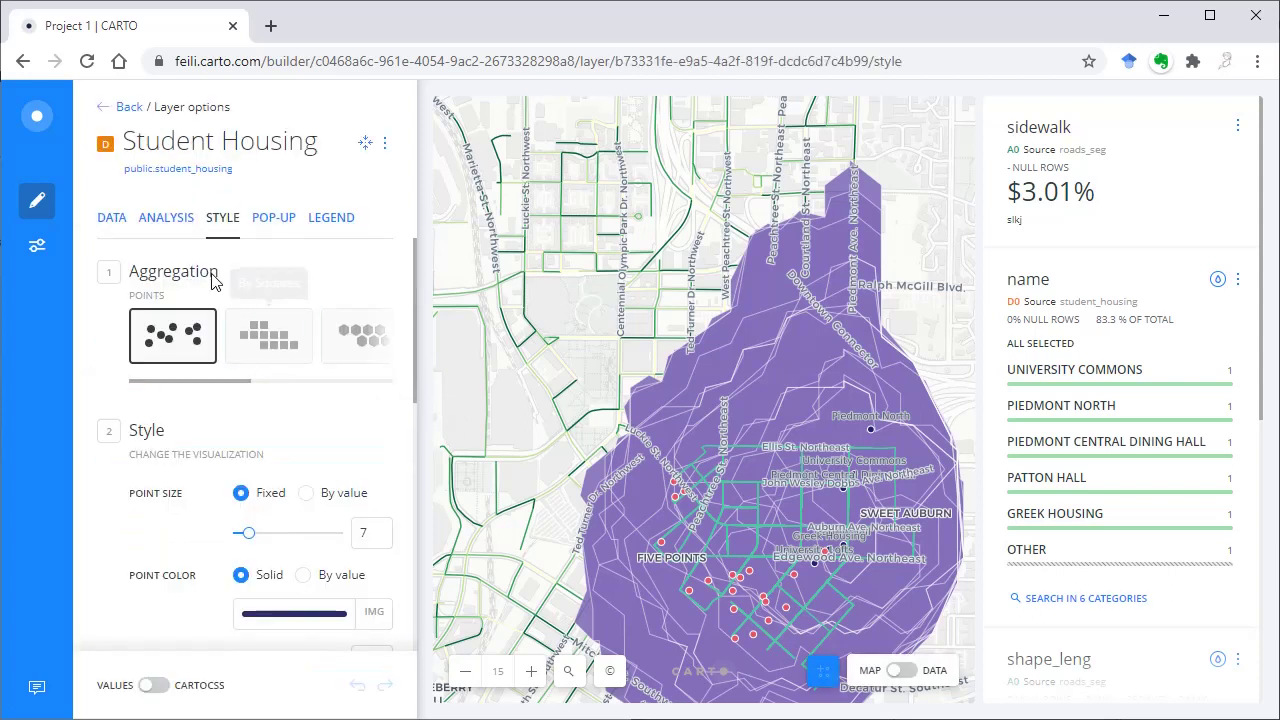
{"action": "left_click", "coordinate": [166, 217]}
{"action": "left_click", "coordinate": [226, 280]}
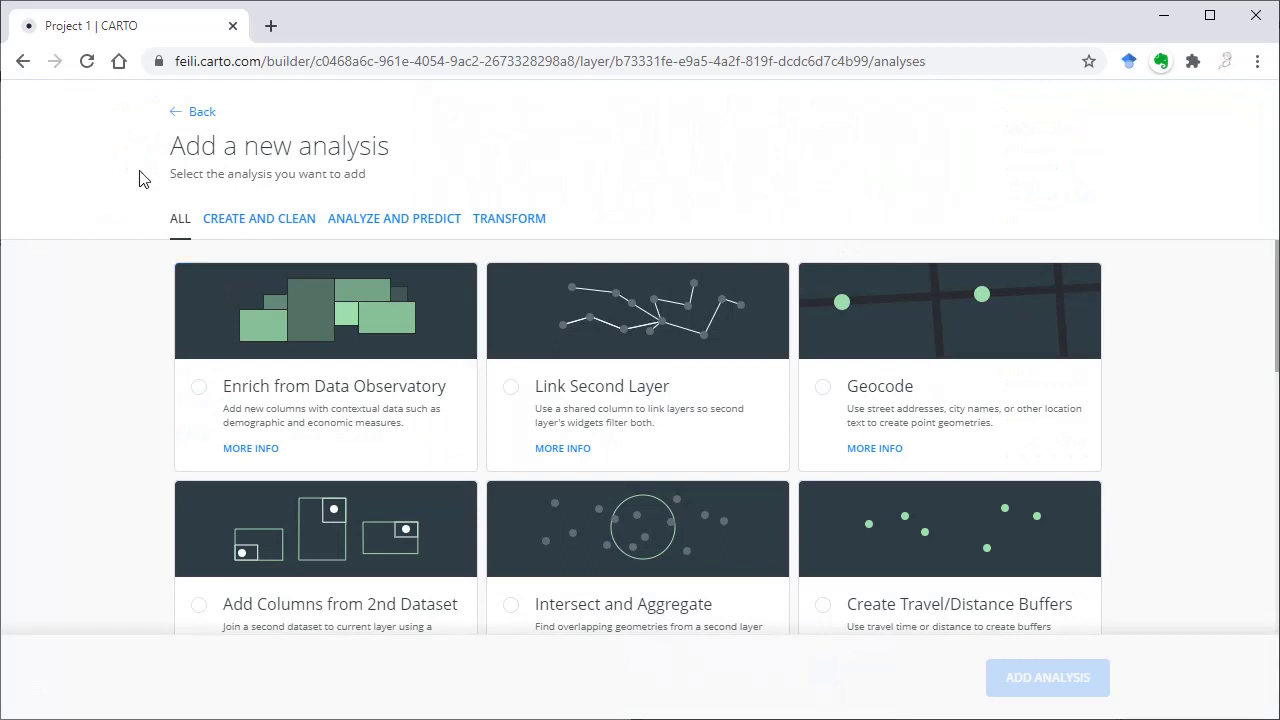
{"action": "scroll", "coordinate": [728, 551], "scroll_direction": "down", "scroll_amount": 4}
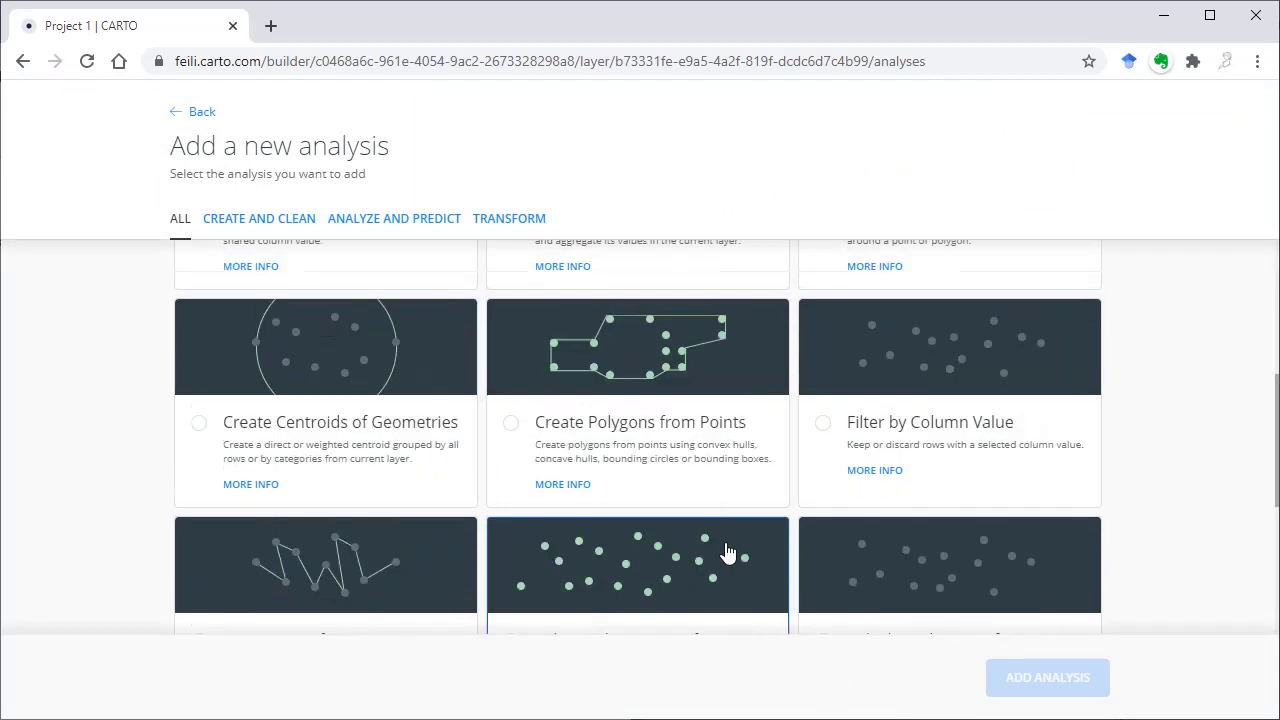
{"action": "scroll", "coordinate": [728, 553], "scroll_direction": "down", "scroll_amount": 4}
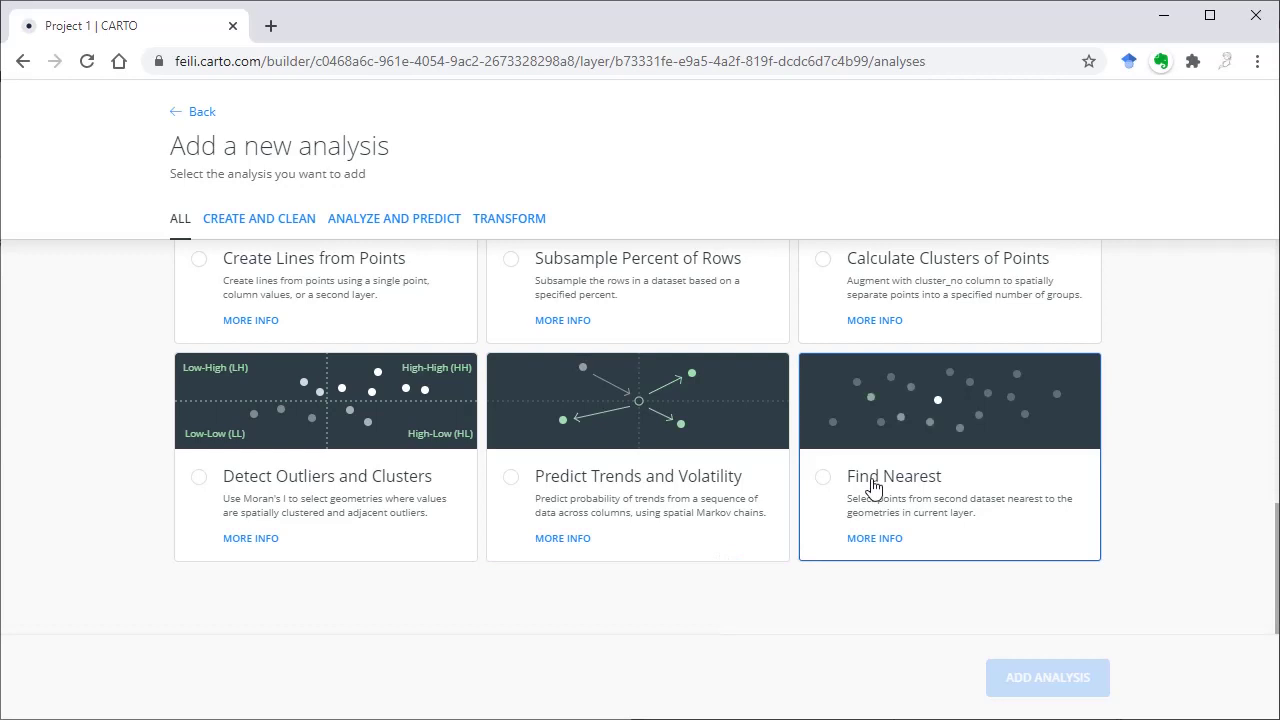
{"action": "left_click", "coordinate": [880, 490]}
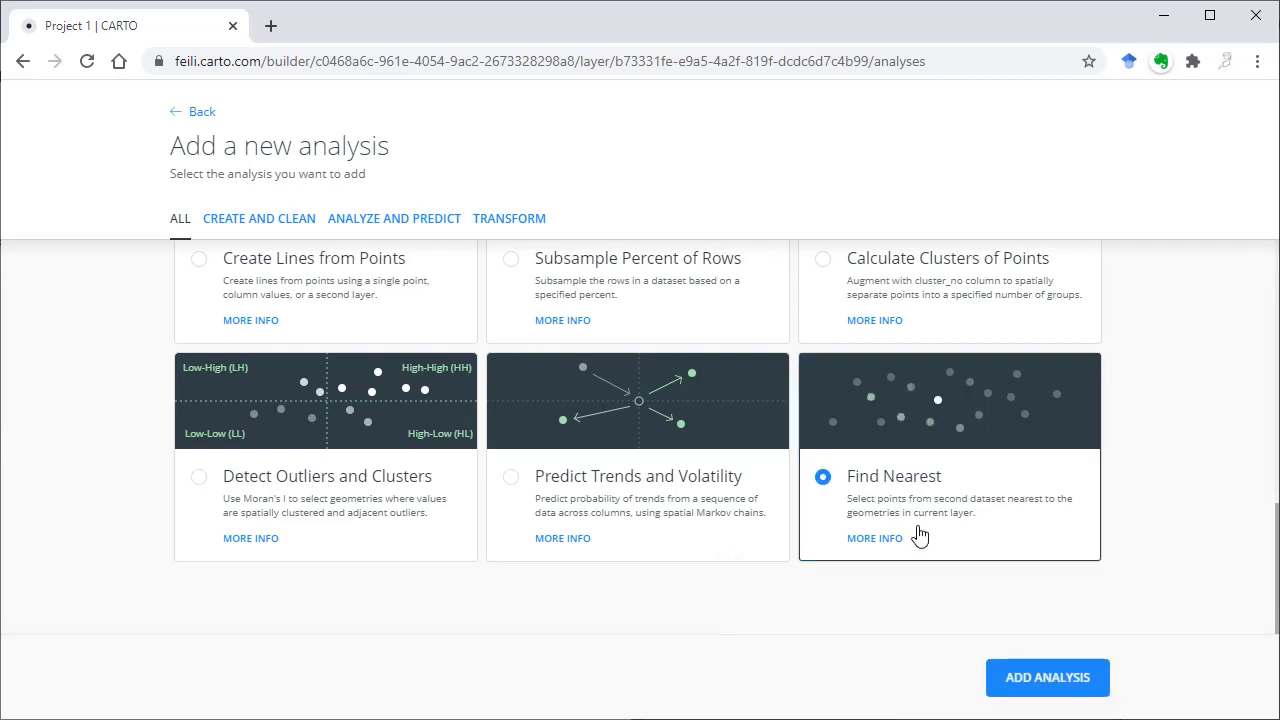
{"action": "left_click", "coordinate": [1037, 680]}
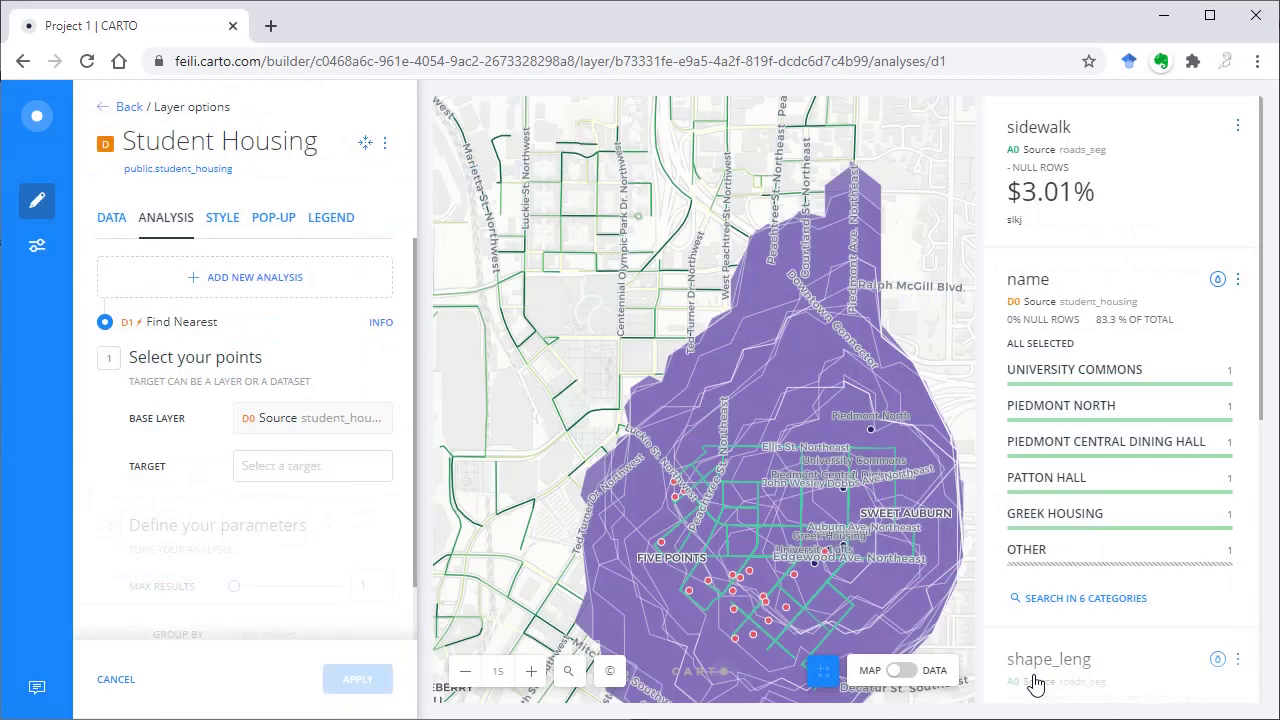
Set the Find Nearest target to the gsu_building source with a maximum of 5 results, and apply the analysis.
{"action": "left_click", "coordinate": [295, 478]}
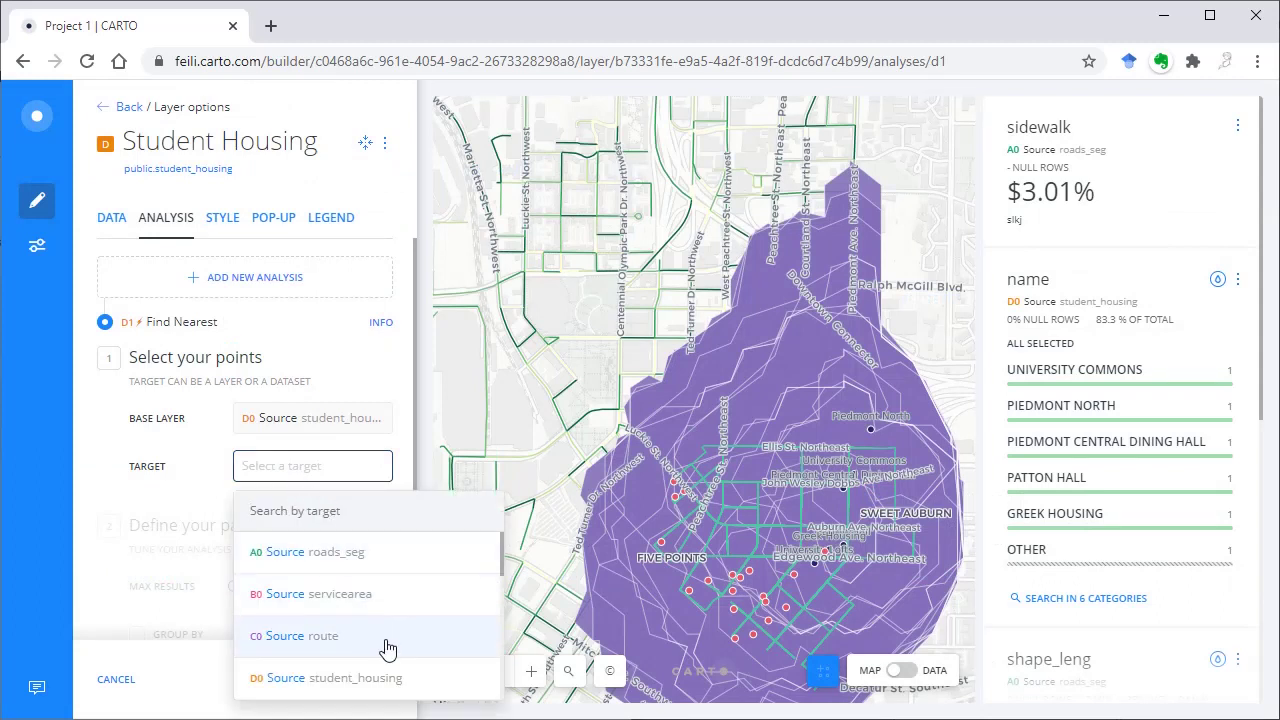
{"action": "scroll", "coordinate": [370, 690], "scroll_direction": "down", "scroll_amount": 3}
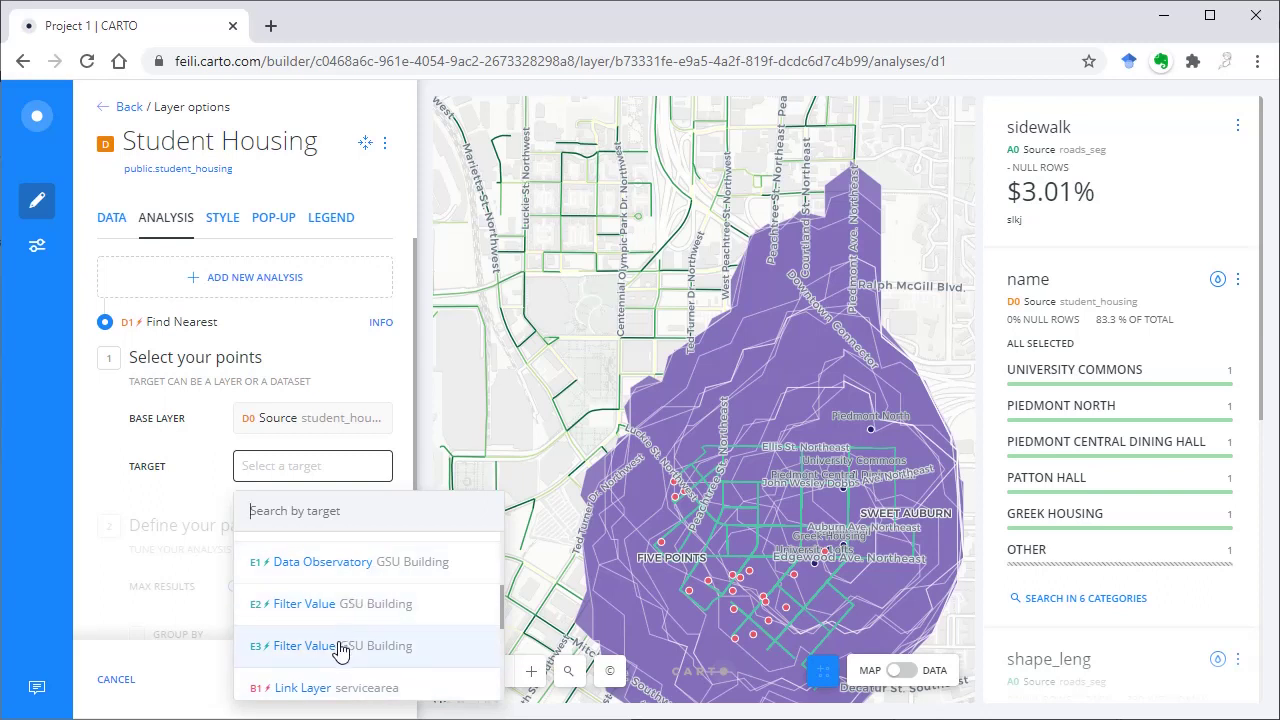
{"action": "scroll", "coordinate": [497, 605], "scroll_direction": "up", "scroll_amount": 1}
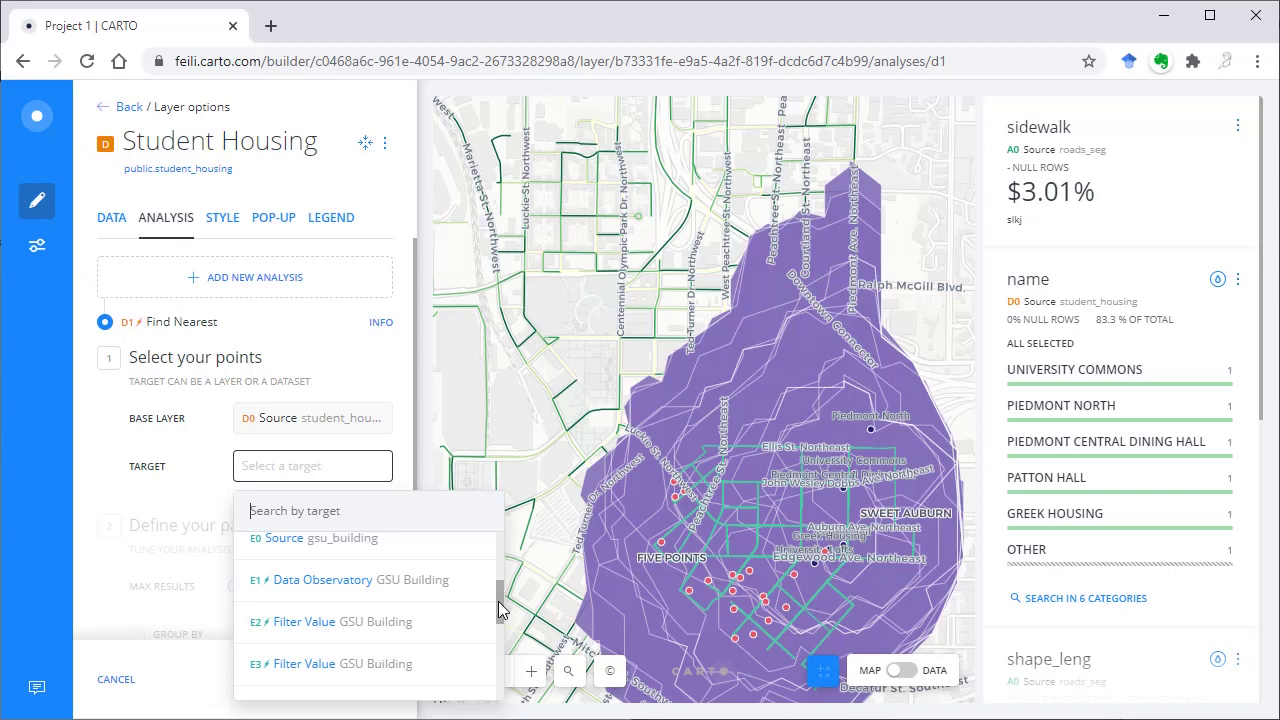
{"action": "scroll", "coordinate": [500, 610], "scroll_direction": "up", "scroll_amount": 2}
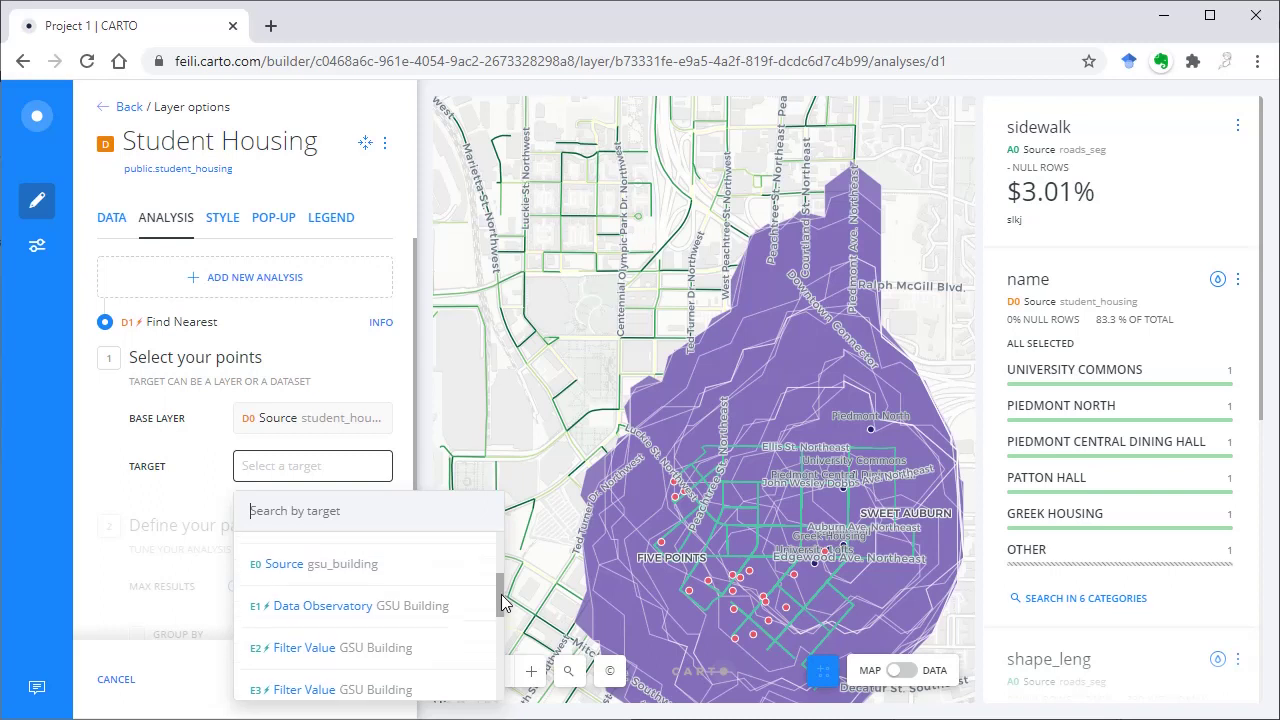
{"action": "left_click", "coordinate": [316, 572]}
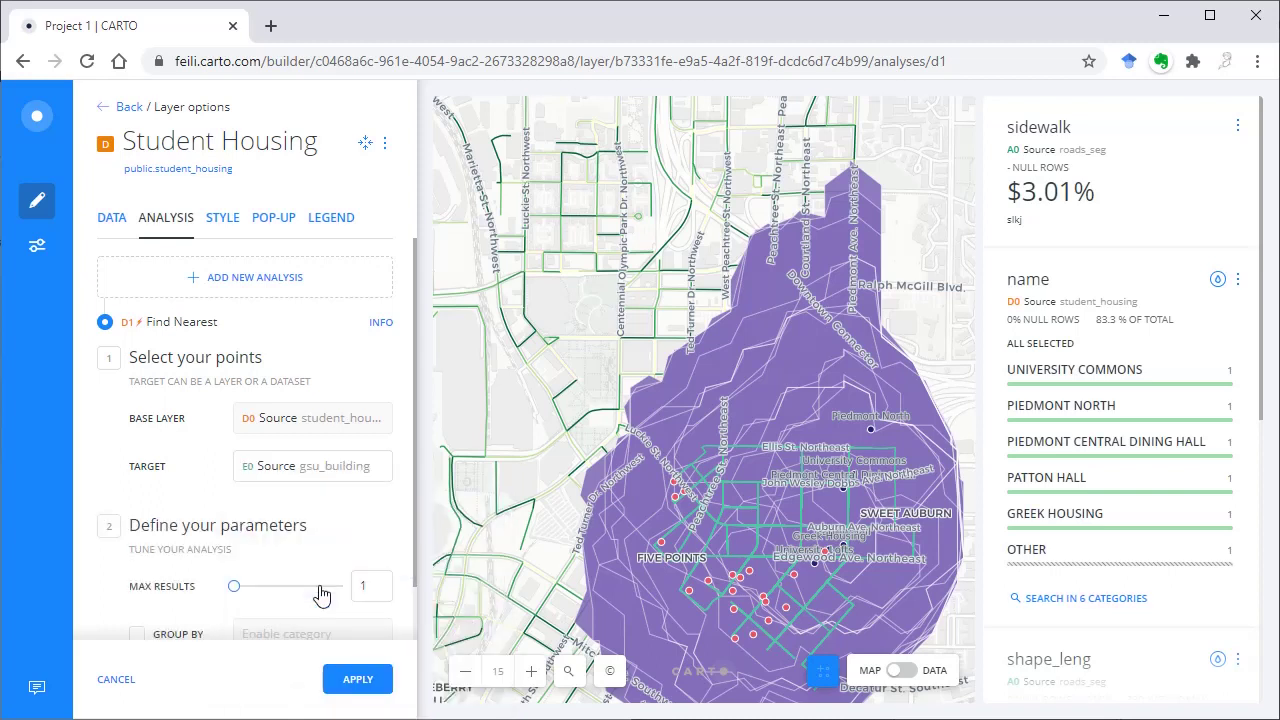
{"action": "left_click_drag", "start_coordinate": [412, 515], "coordinate": [413, 600]}
{"action": "left_click", "coordinate": [366, 523]}
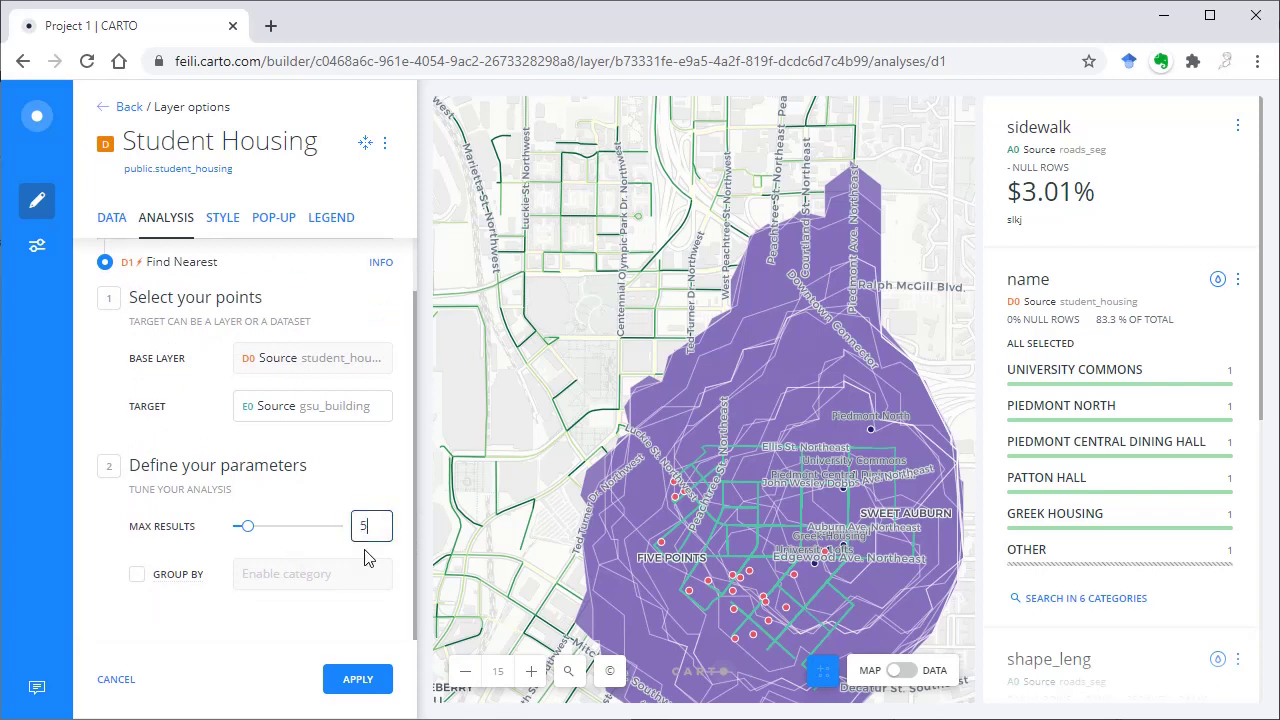
{"action": "left_click", "coordinate": [357, 679]}
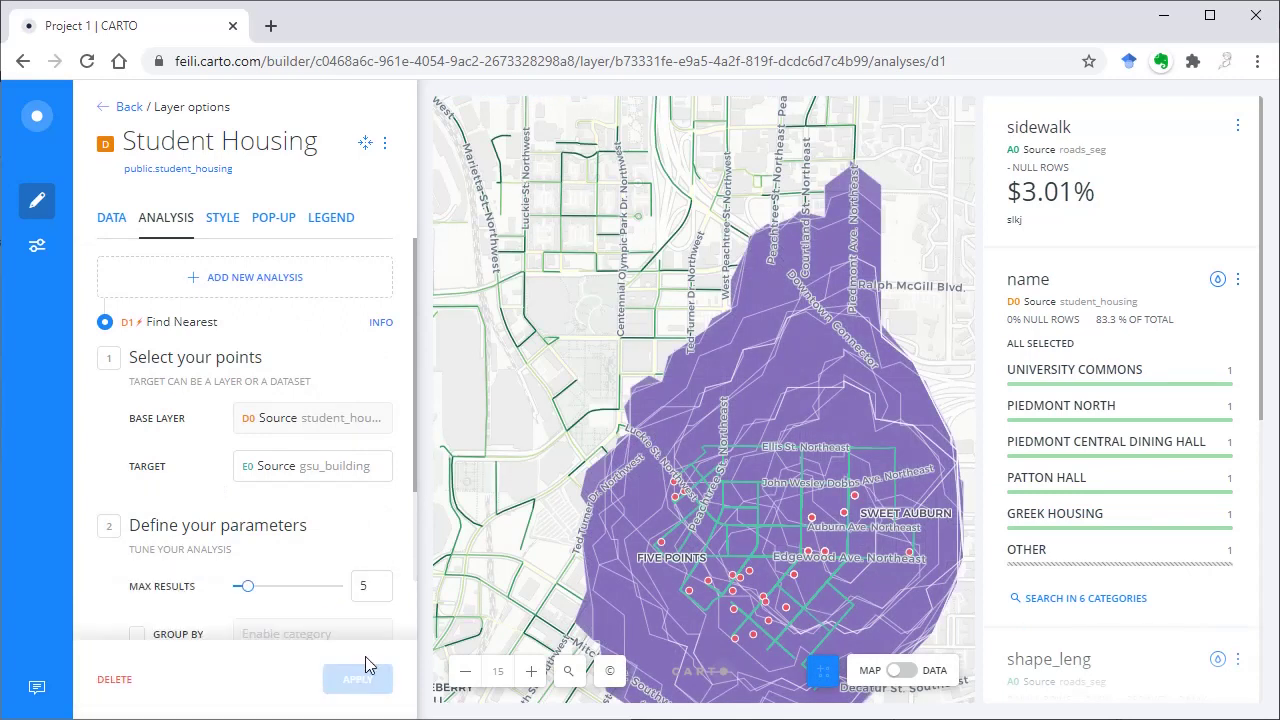
Examine the Find Nearest result table, including the building names, source and target IDs, closest_rank and closest_dist columns, and return to the map.
{"action": "scroll", "coordinate": [404, 552], "scroll_direction": "down", "scroll_amount": 1}
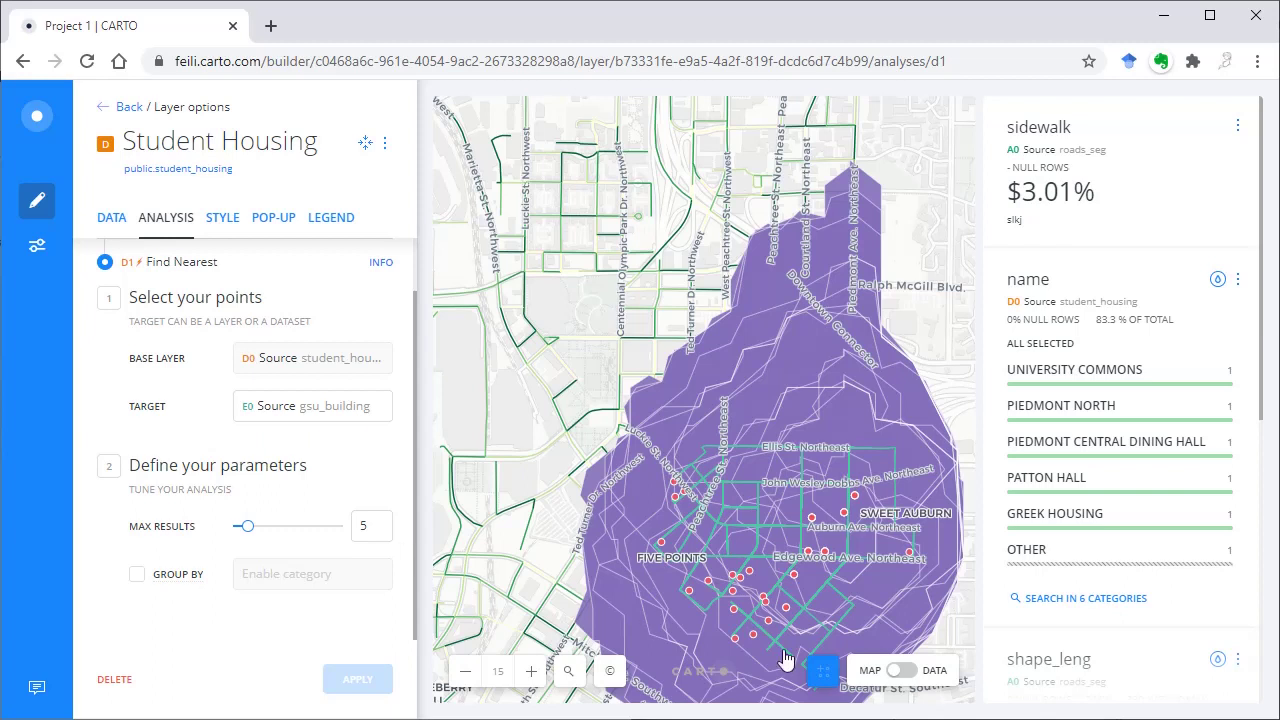
{"action": "left_click", "coordinate": [901, 671]}
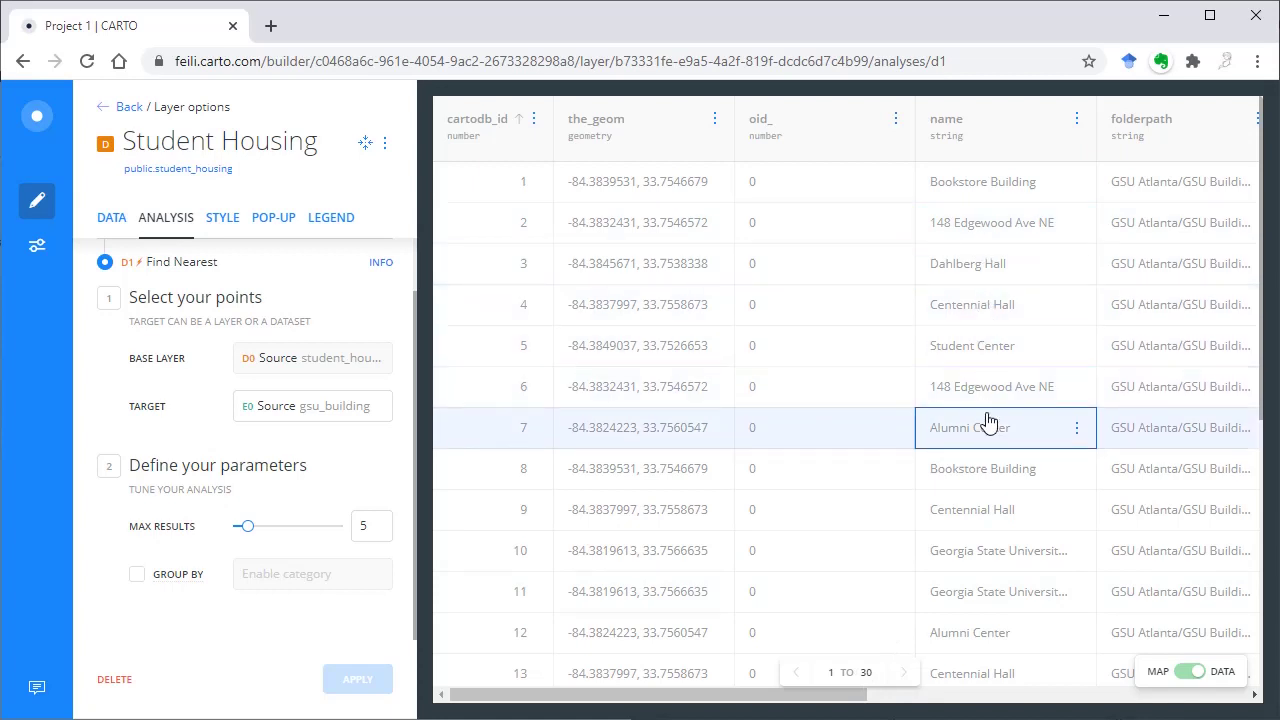
{"action": "scroll", "coordinate": [1006, 514], "scroll_direction": "down", "scroll_amount": 3}
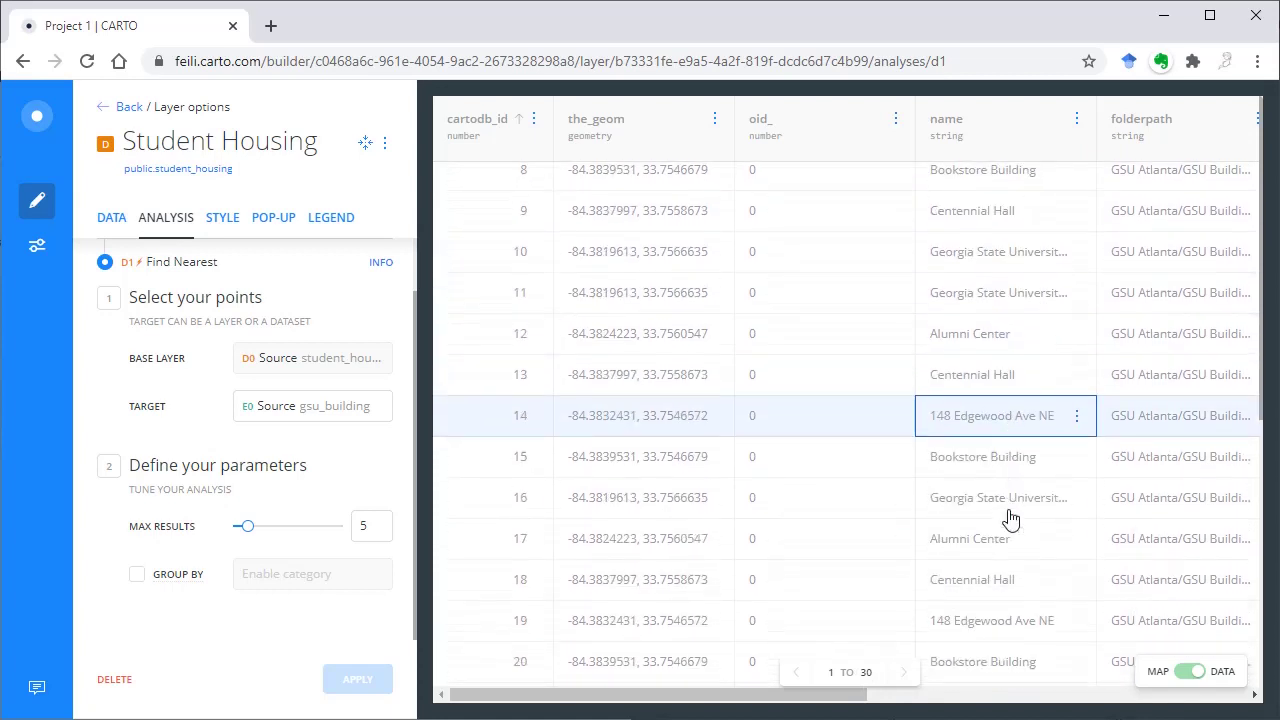
{"action": "scroll", "coordinate": [1010, 518], "scroll_direction": "up", "scroll_amount": 3}
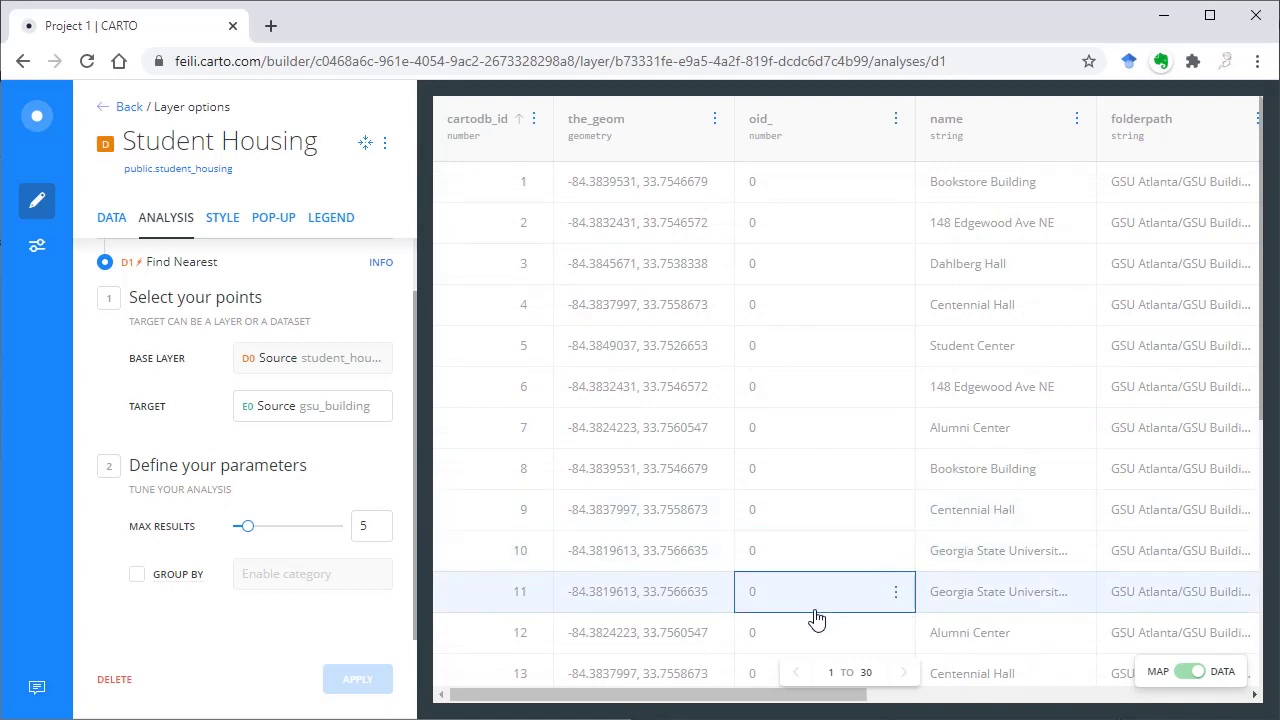
{"action": "left_click_drag", "start_coordinate": [795, 694], "coordinate": [971, 700]}
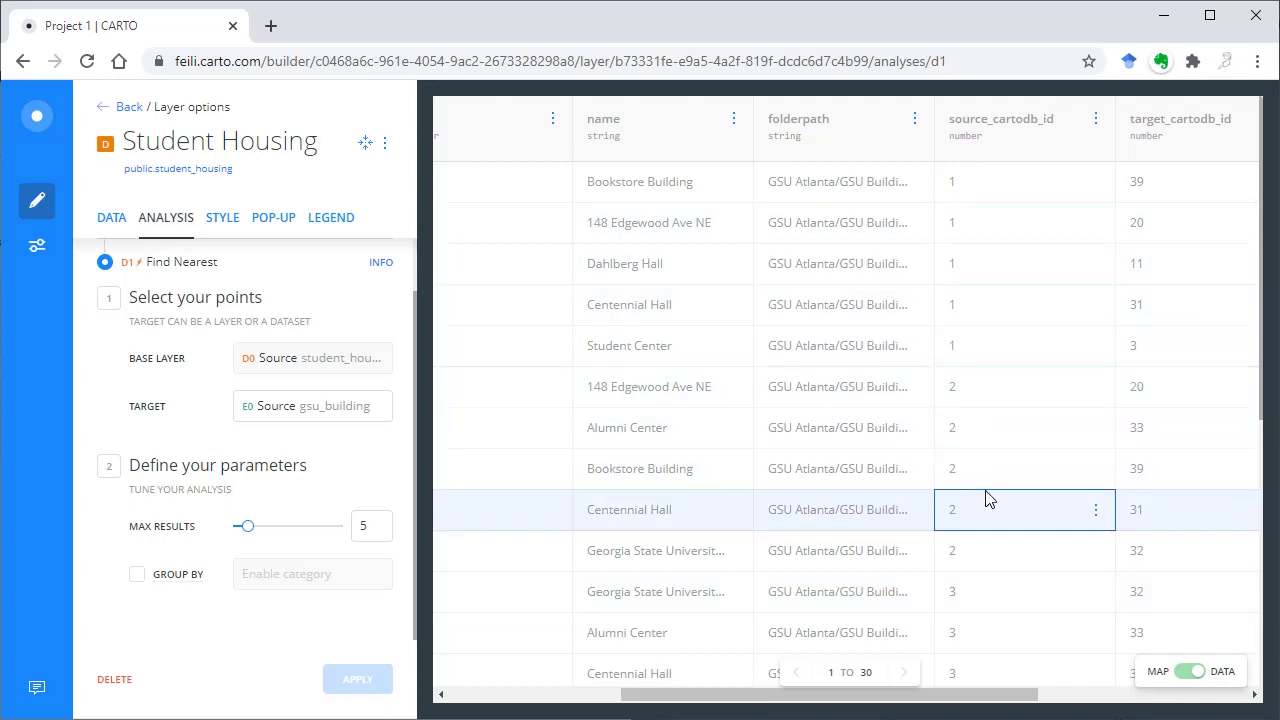
{"action": "scroll", "coordinate": [986, 494], "scroll_direction": "down", "scroll_amount": 1}
{"action": "left_click_drag", "start_coordinate": [1022, 700], "coordinate": [1230, 700]}
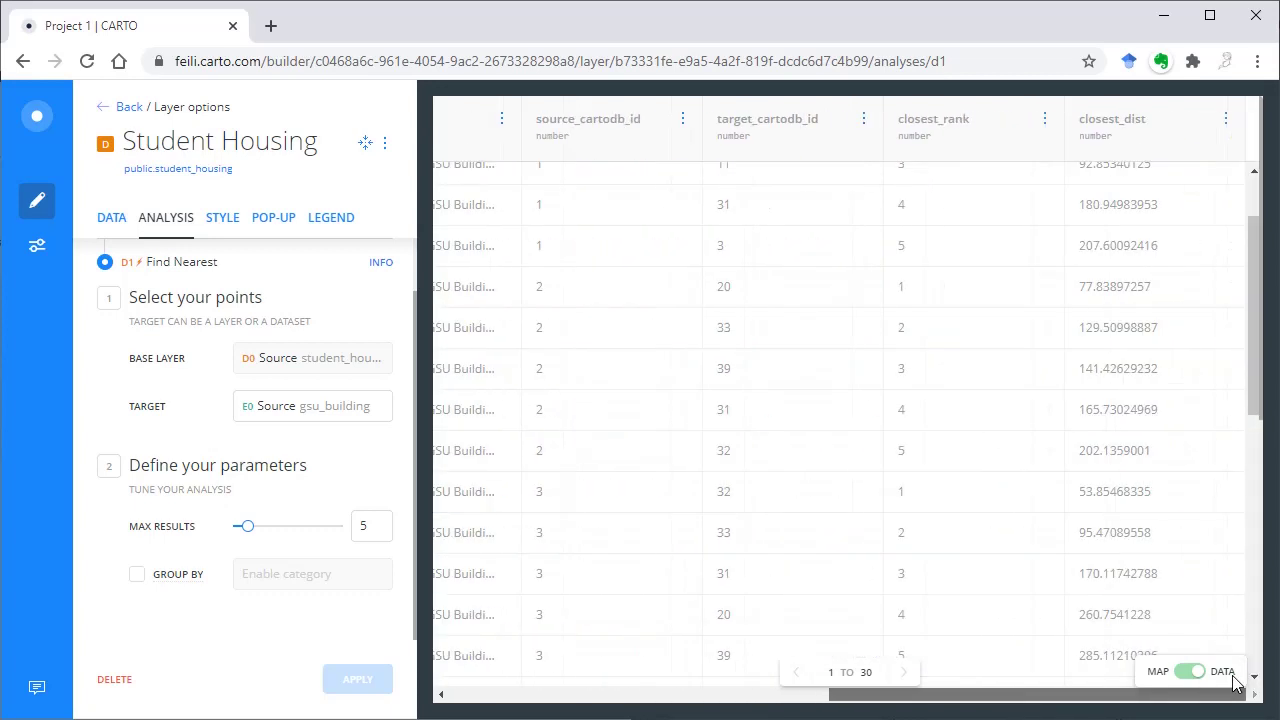
{"action": "scroll", "coordinate": [1180, 495], "scroll_direction": "up", "scroll_amount": 1}
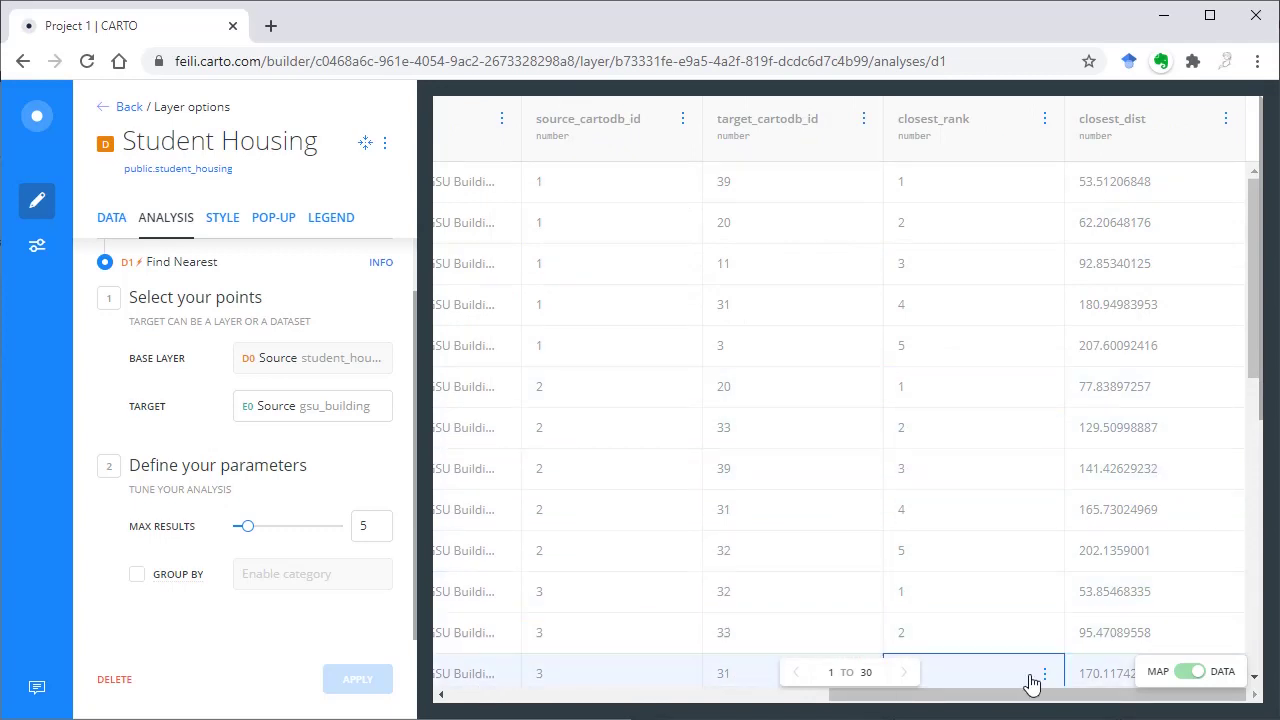
{"action": "left_click", "coordinate": [1189, 672]}
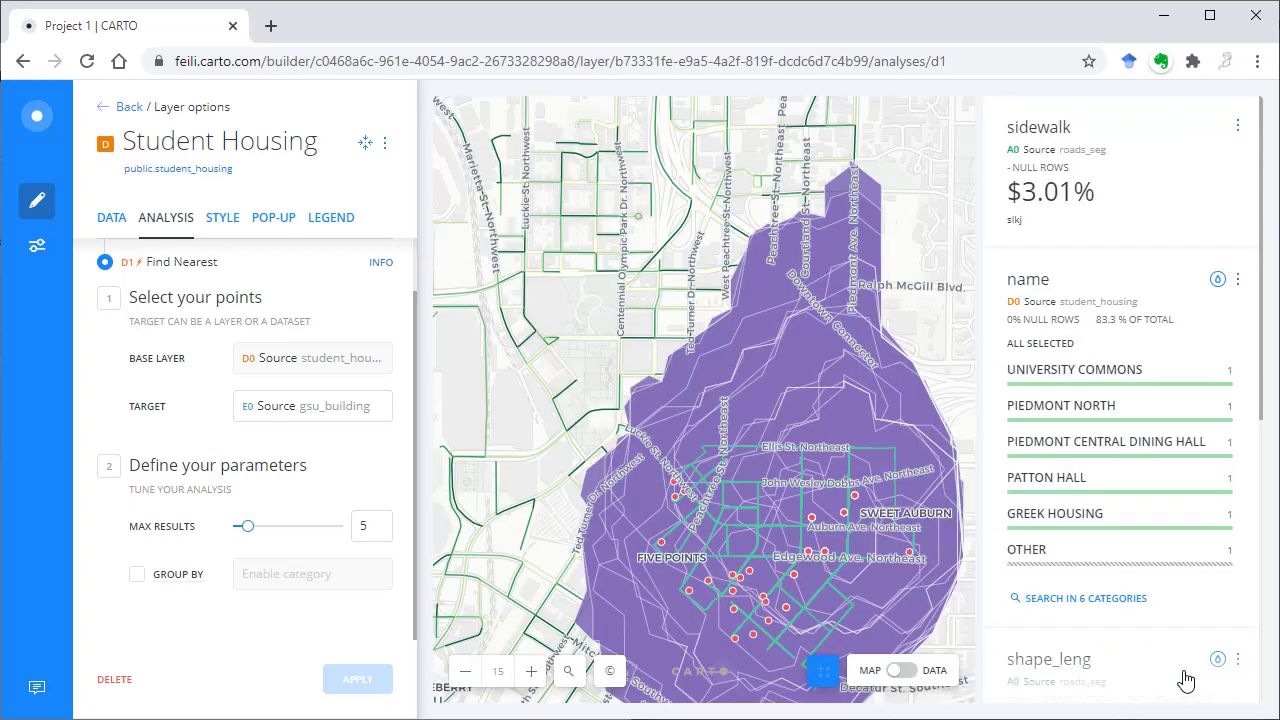
Color the Student Housing points by source_cartodb_id using the diverging magenta-to-green palette.
{"action": "left_click", "coordinate": [220, 236]}
{"action": "scroll", "coordinate": [412, 386], "scroll_direction": "down", "scroll_amount": 2}
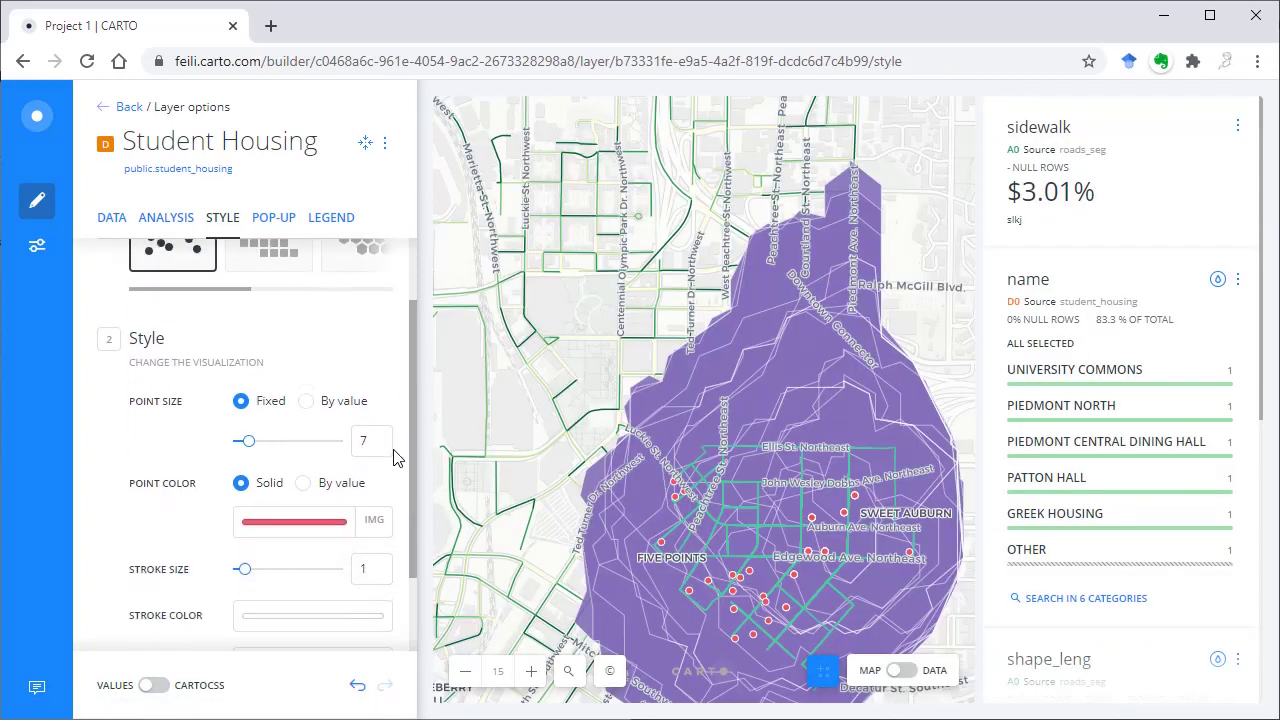
{"action": "left_click", "coordinate": [305, 471]}
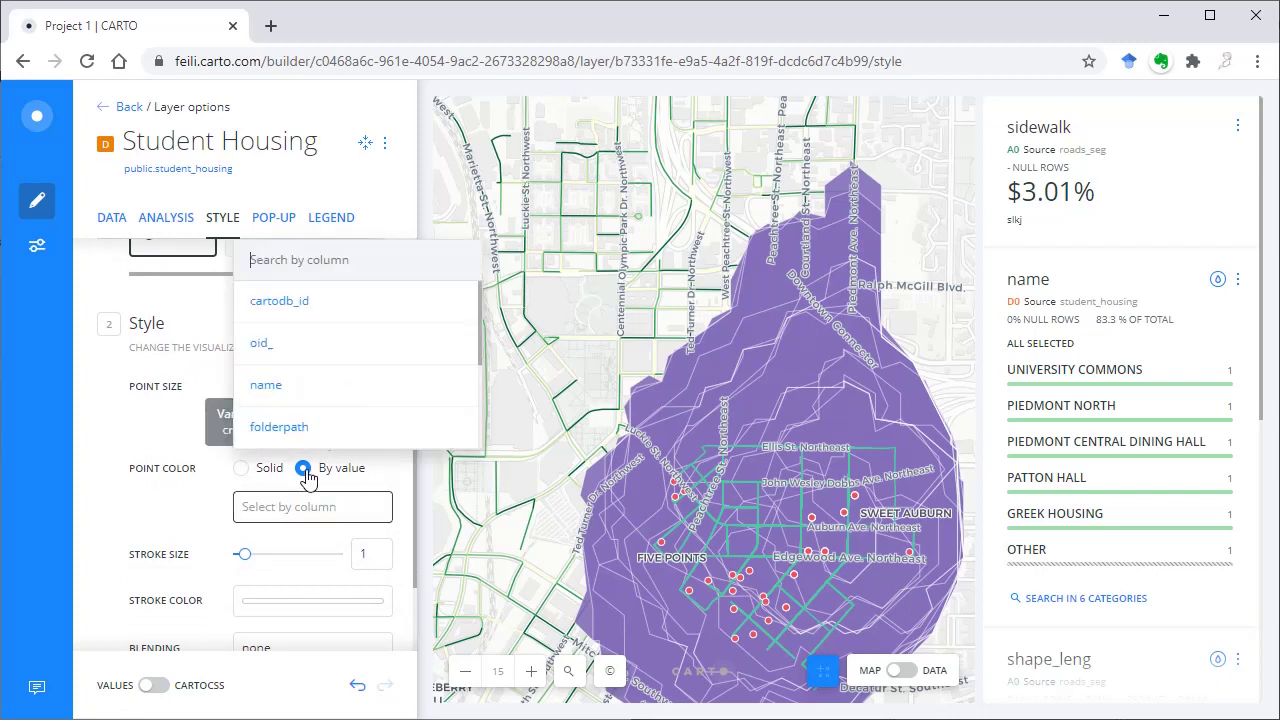
{"action": "scroll", "coordinate": [392, 378], "scroll_direction": "down", "scroll_amount": 3}
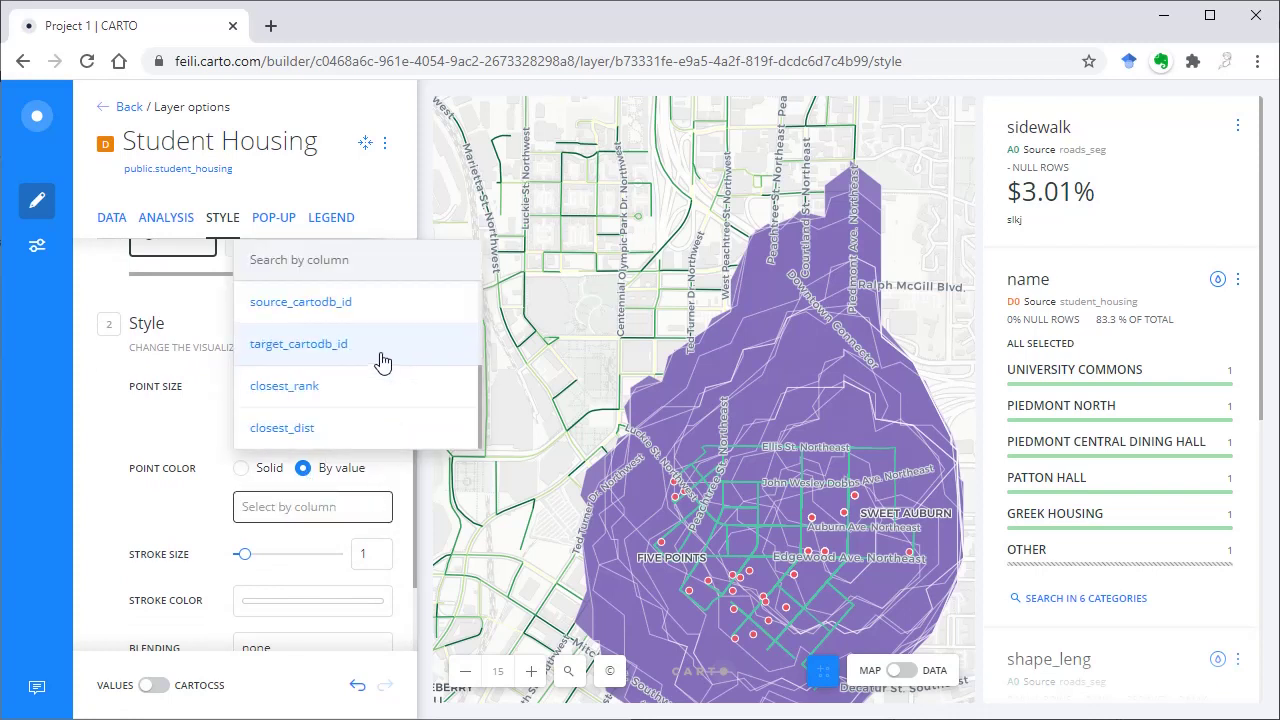
{"action": "left_click", "coordinate": [318, 302]}
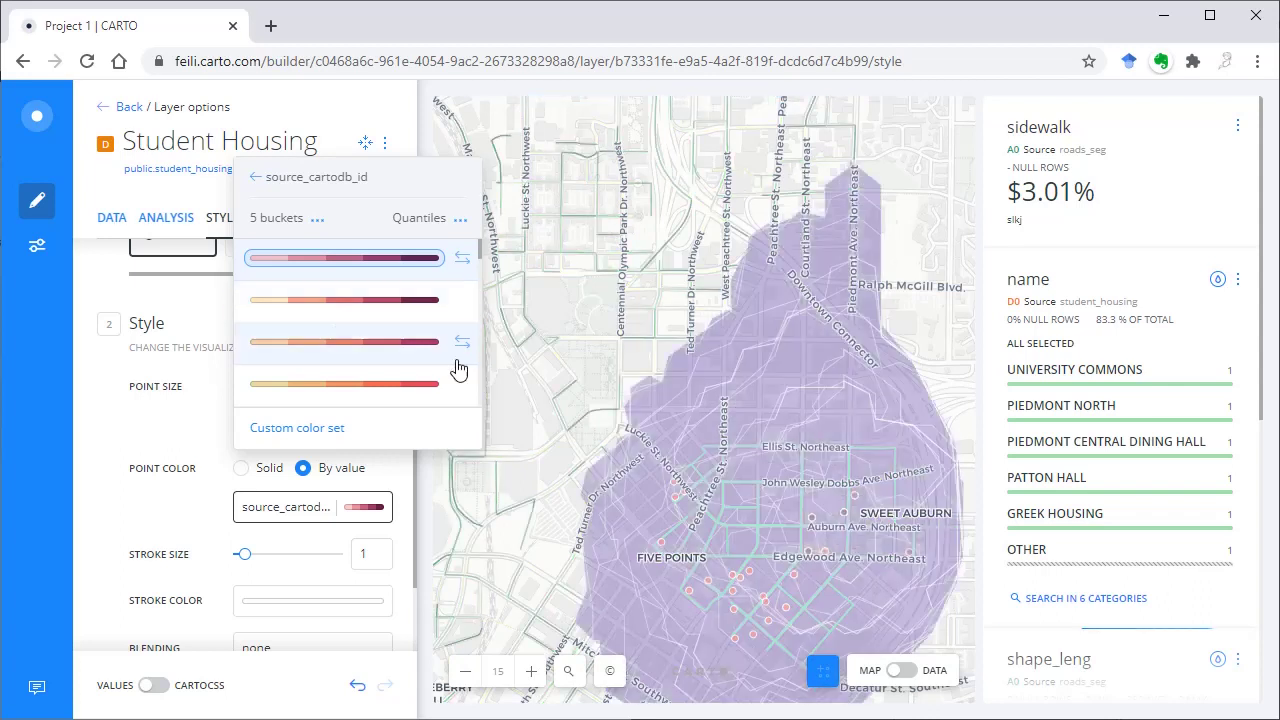
{"action": "scroll", "coordinate": [373, 345], "scroll_direction": "down", "scroll_amount": 3}
{"action": "scroll", "coordinate": [373, 345], "scroll_direction": "down", "scroll_amount": 5}
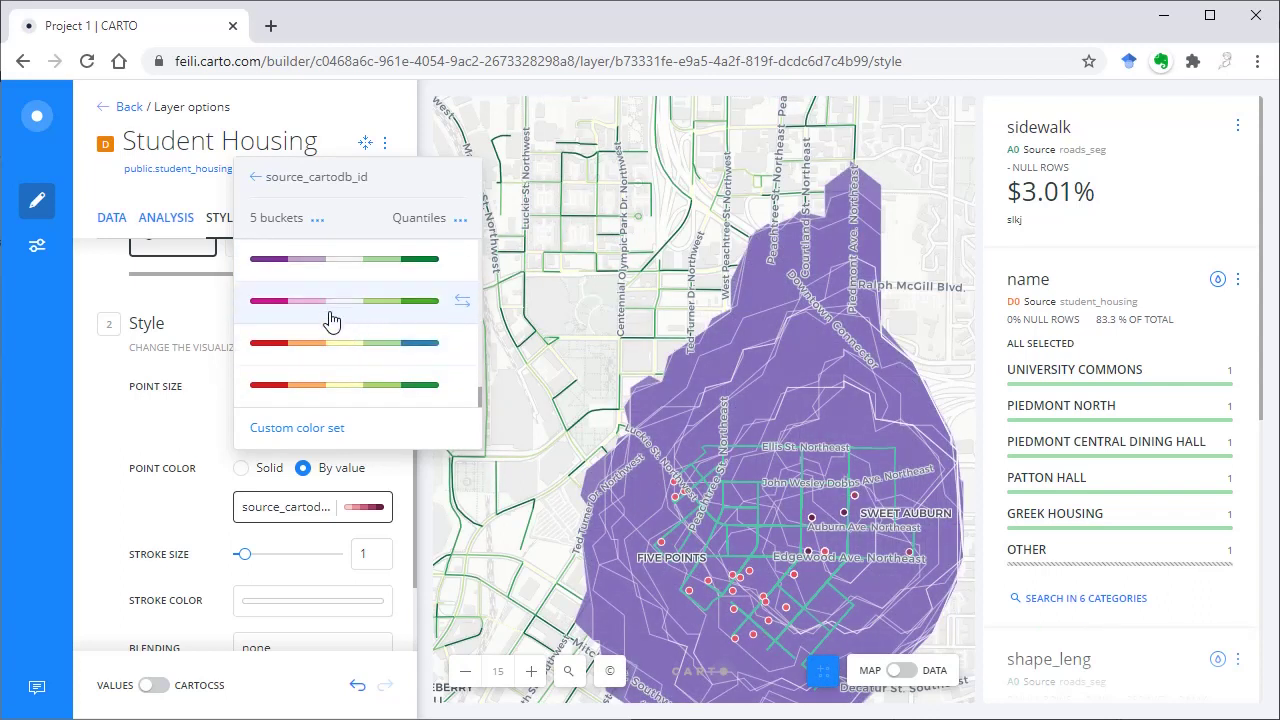
{"action": "left_click", "coordinate": [347, 316]}
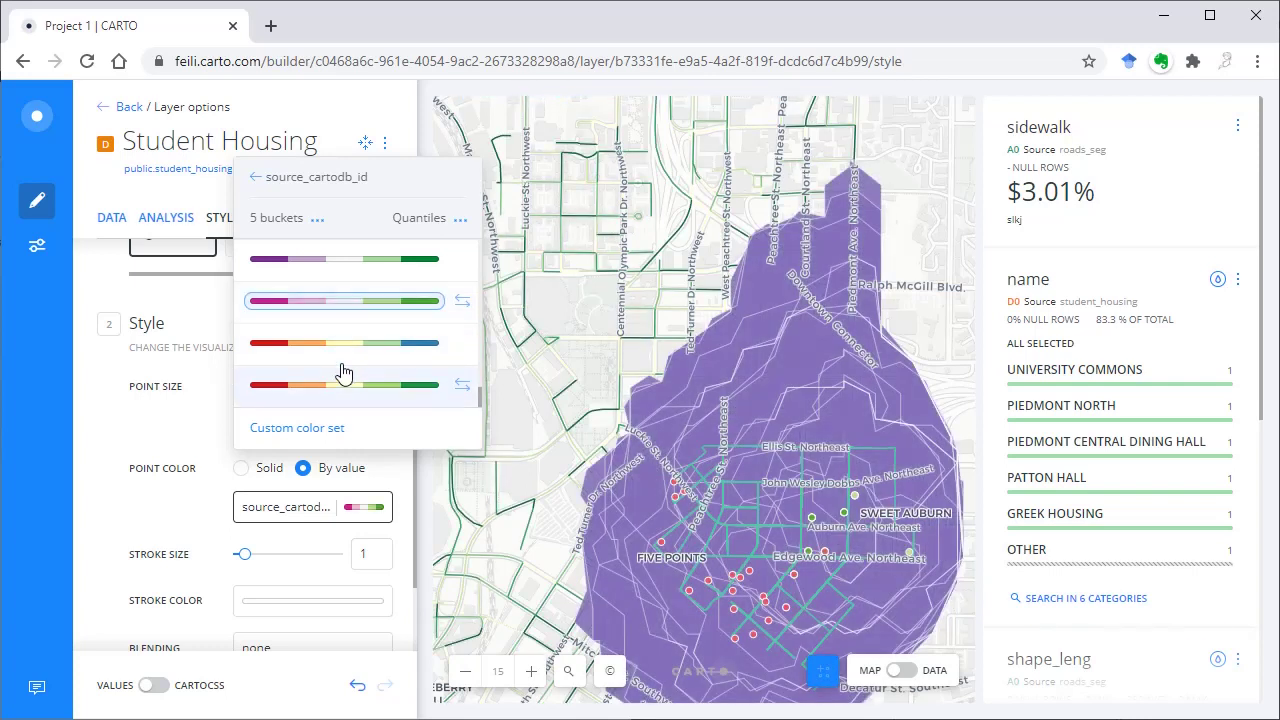
{"action": "left_click", "coordinate": [178, 432]}
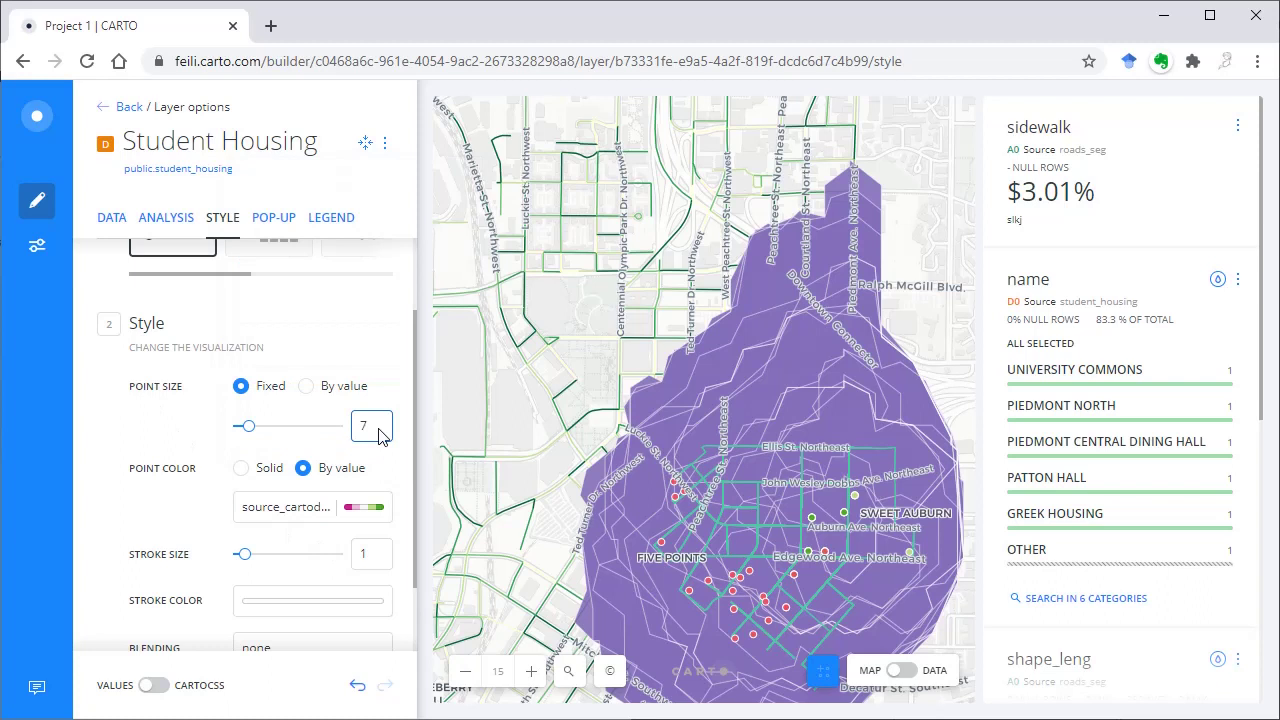
Size the Student Housing points by closest_dist, keeping the 2 to 11 size range.
{"action": "left_click", "coordinate": [308, 386]}
{"action": "scroll", "coordinate": [314, 634], "scroll_direction": "down", "scroll_amount": 2}
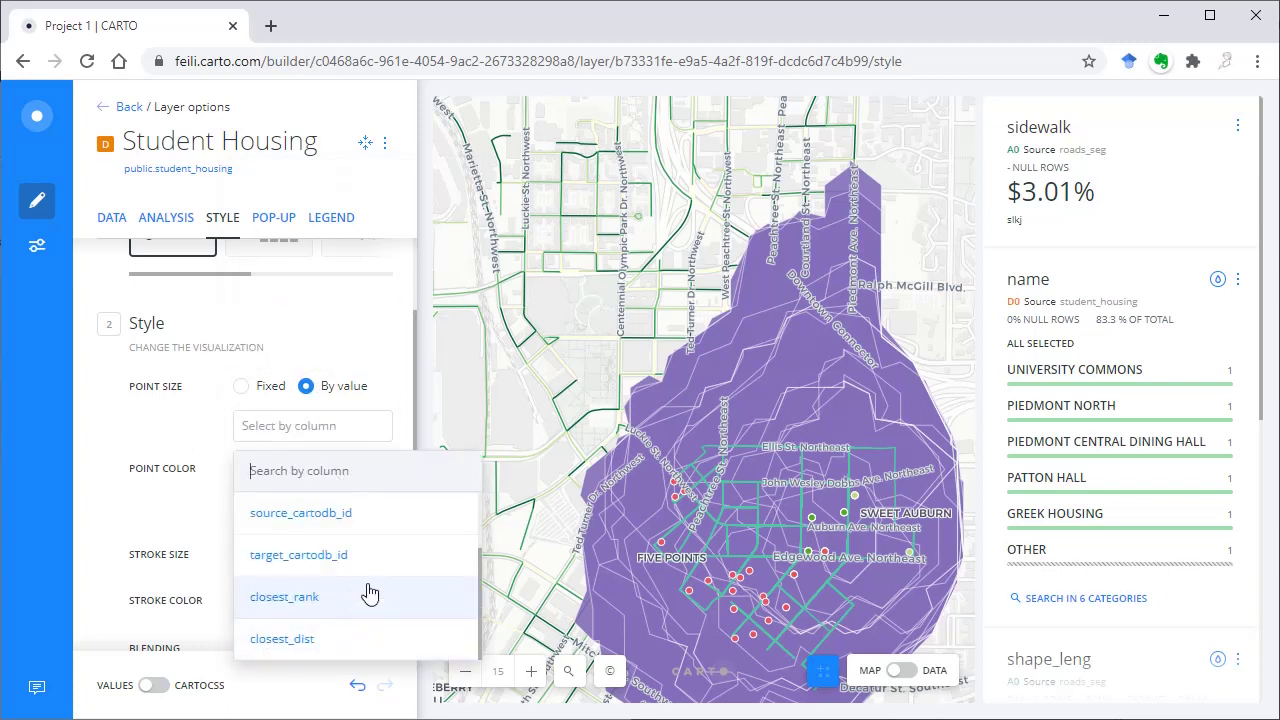
{"action": "left_click", "coordinate": [304, 648]}
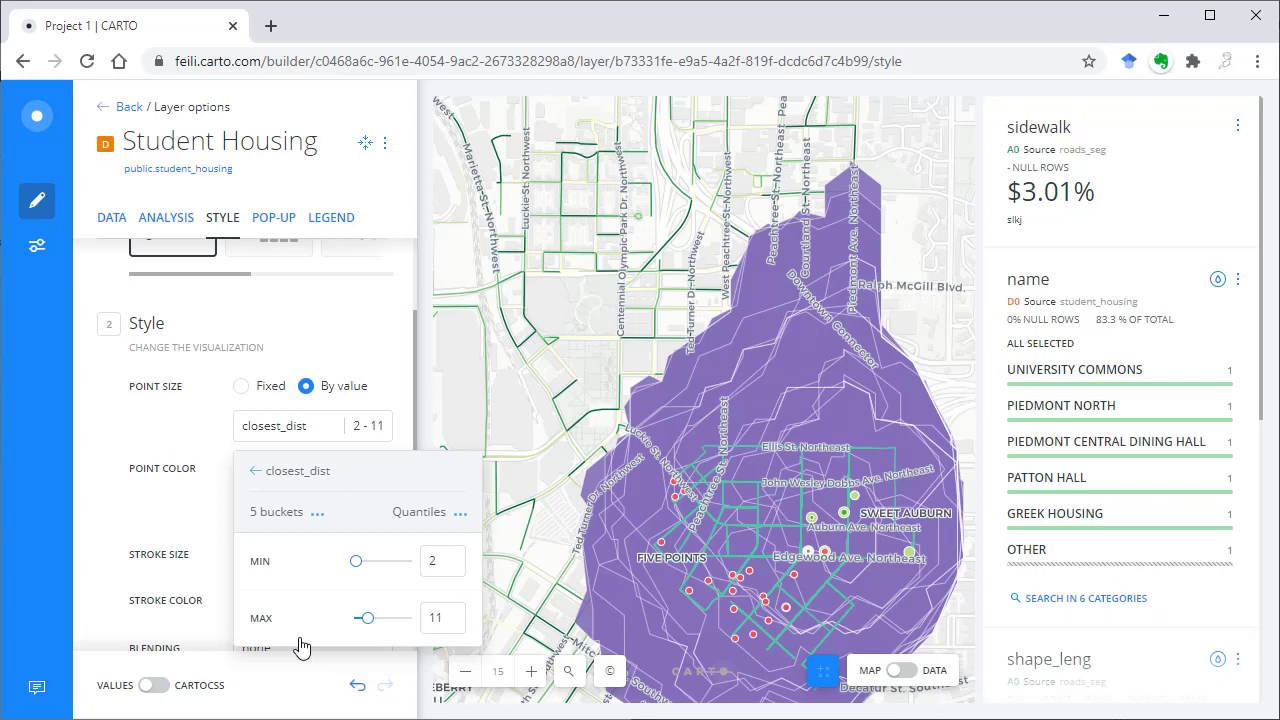
{"action": "left_click", "coordinate": [183, 450]}
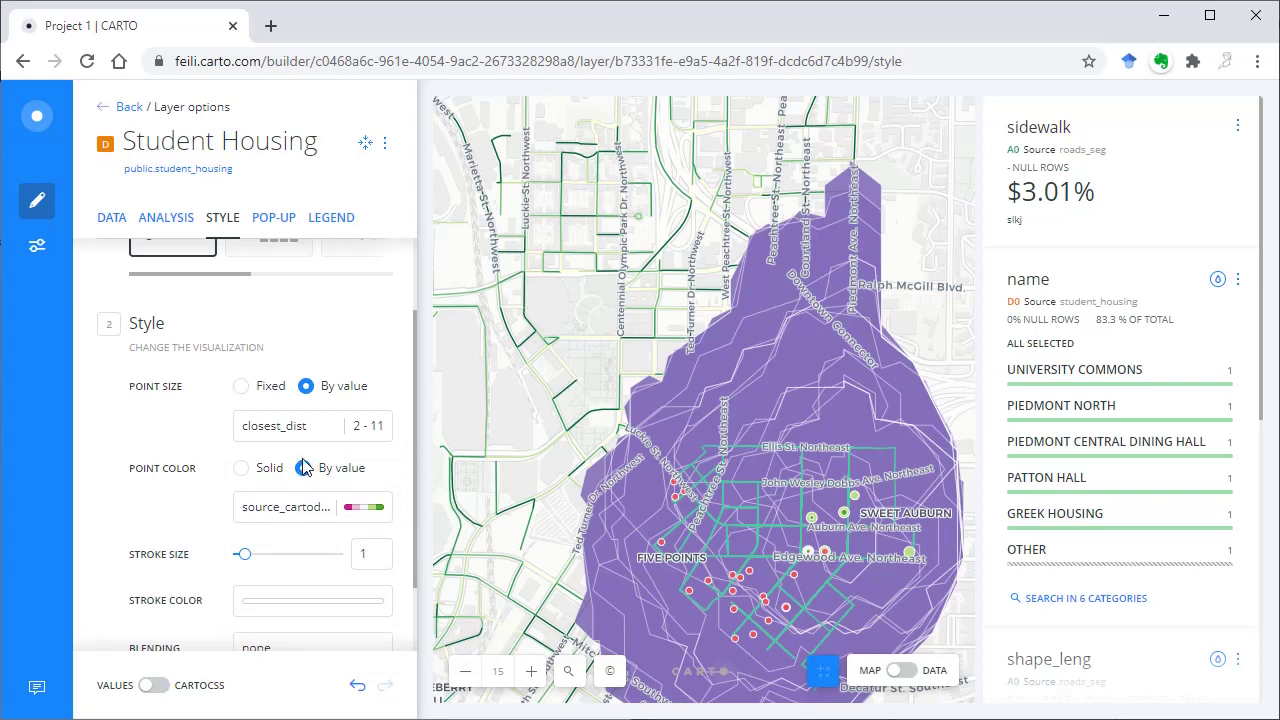
Return to the layer list, pull the Find Nearest analysis out of Student Housing into its own layer below it, and hide that new layer.
{"action": "left_click", "coordinate": [117, 108]}
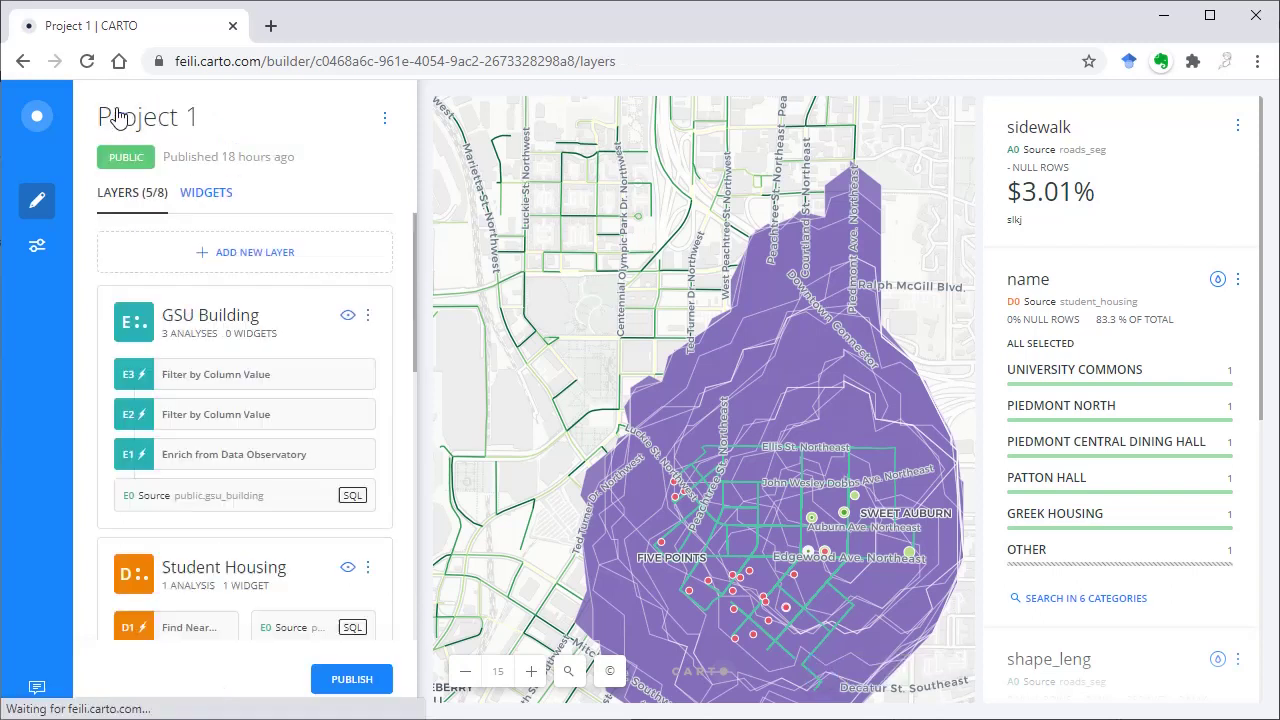
{"action": "scroll", "coordinate": [362, 362], "scroll_direction": "down", "scroll_amount": 2}
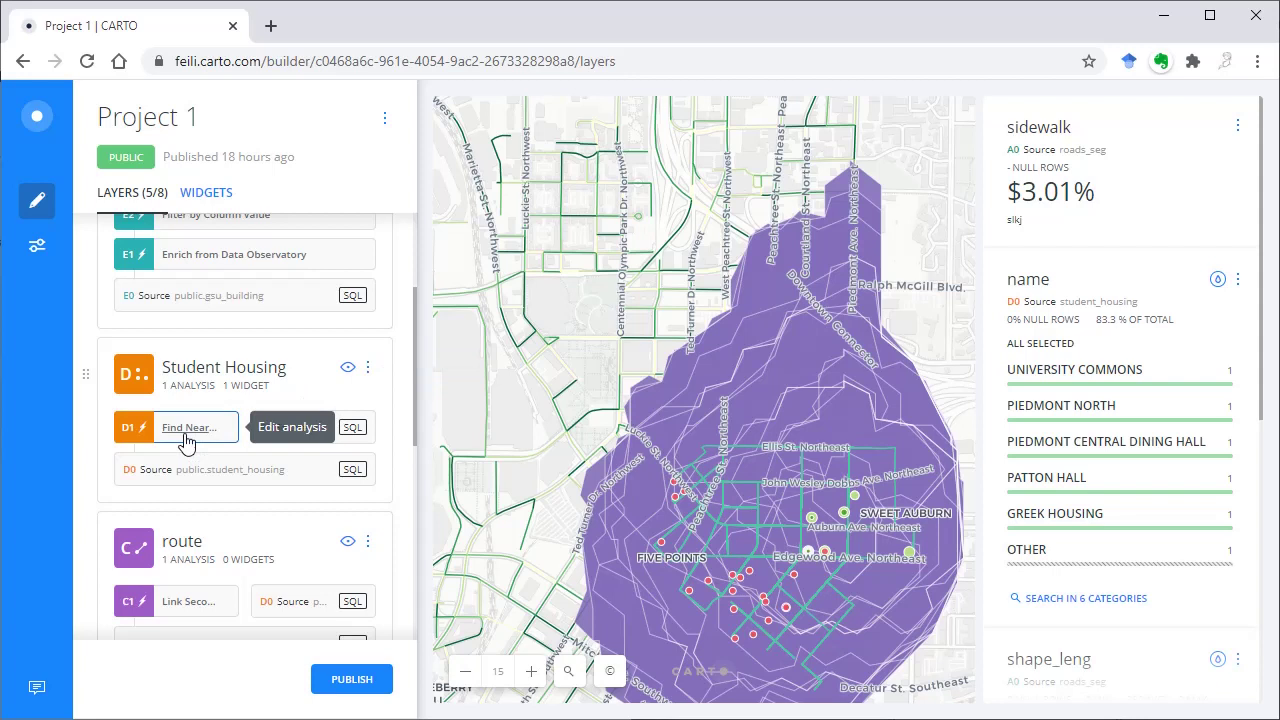
{"action": "left_click_drag", "start_coordinate": [185, 437], "coordinate": [202, 548]}
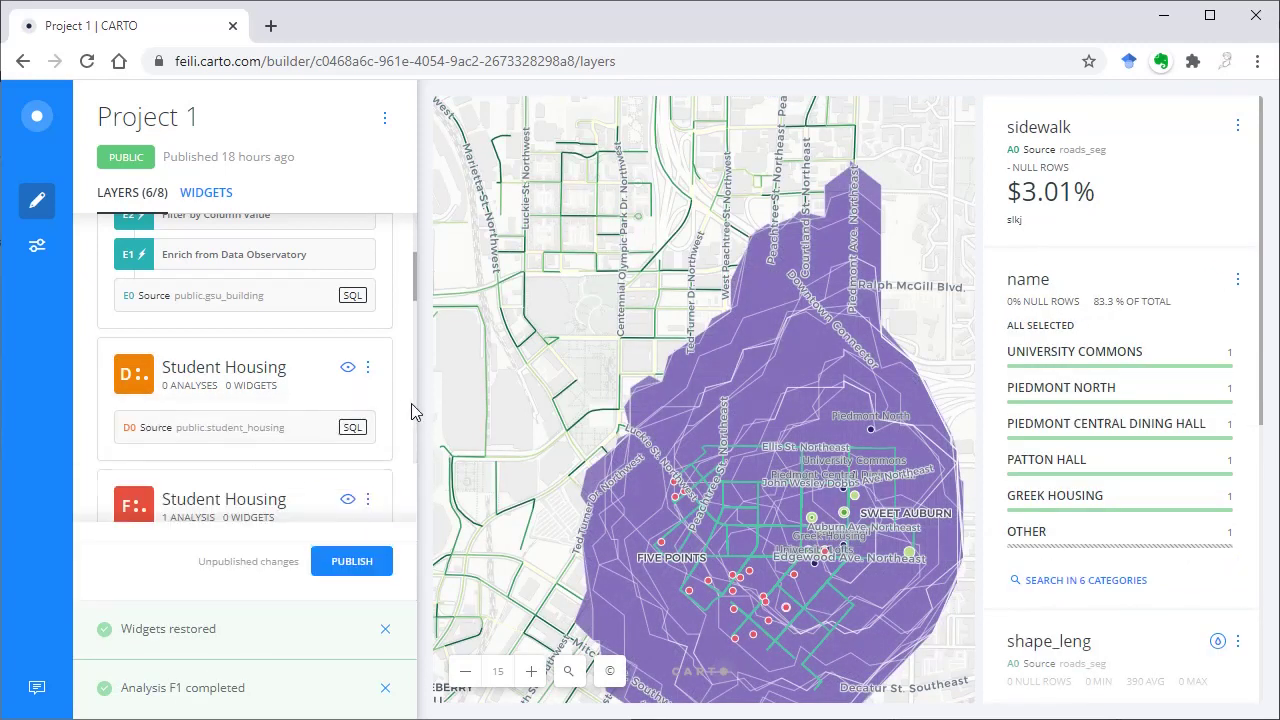
{"action": "left_click", "coordinate": [347, 499]}
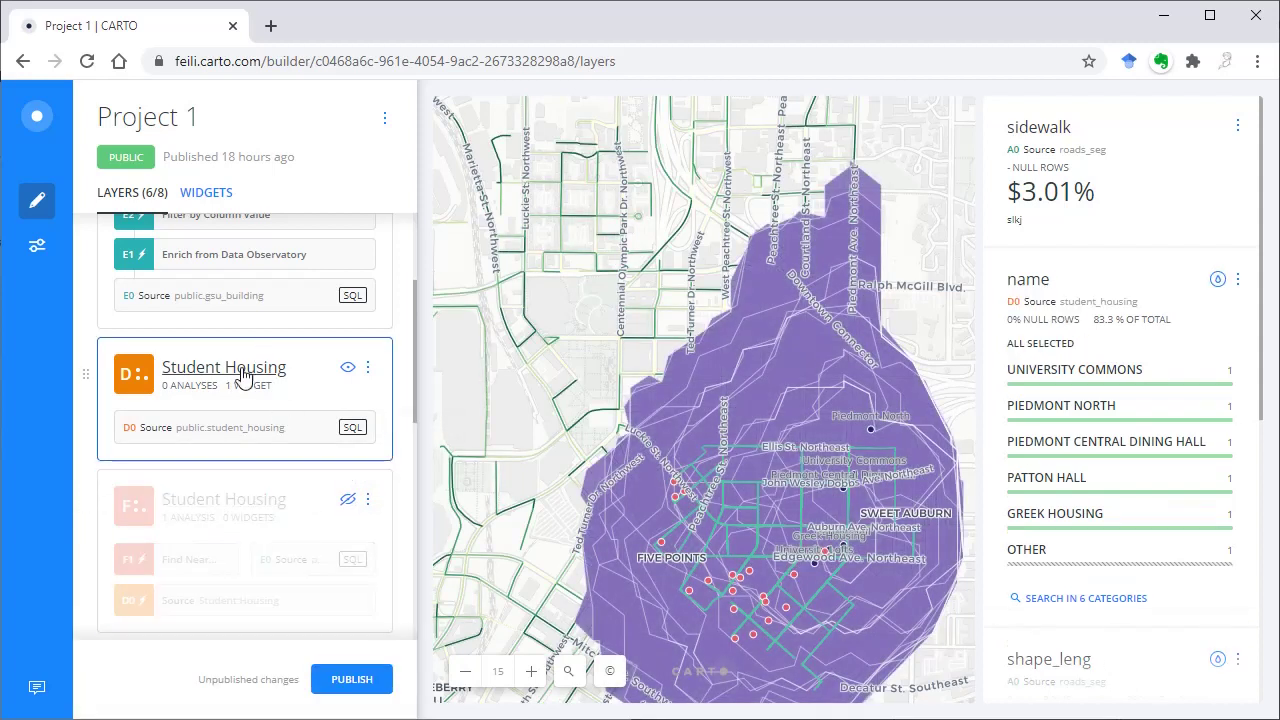
Review the analyses that can be added to the original Student Housing layer, and return to the layer list without adding one.
{"action": "left_click", "coordinate": [243, 375]}
{"action": "left_click", "coordinate": [177, 217]}
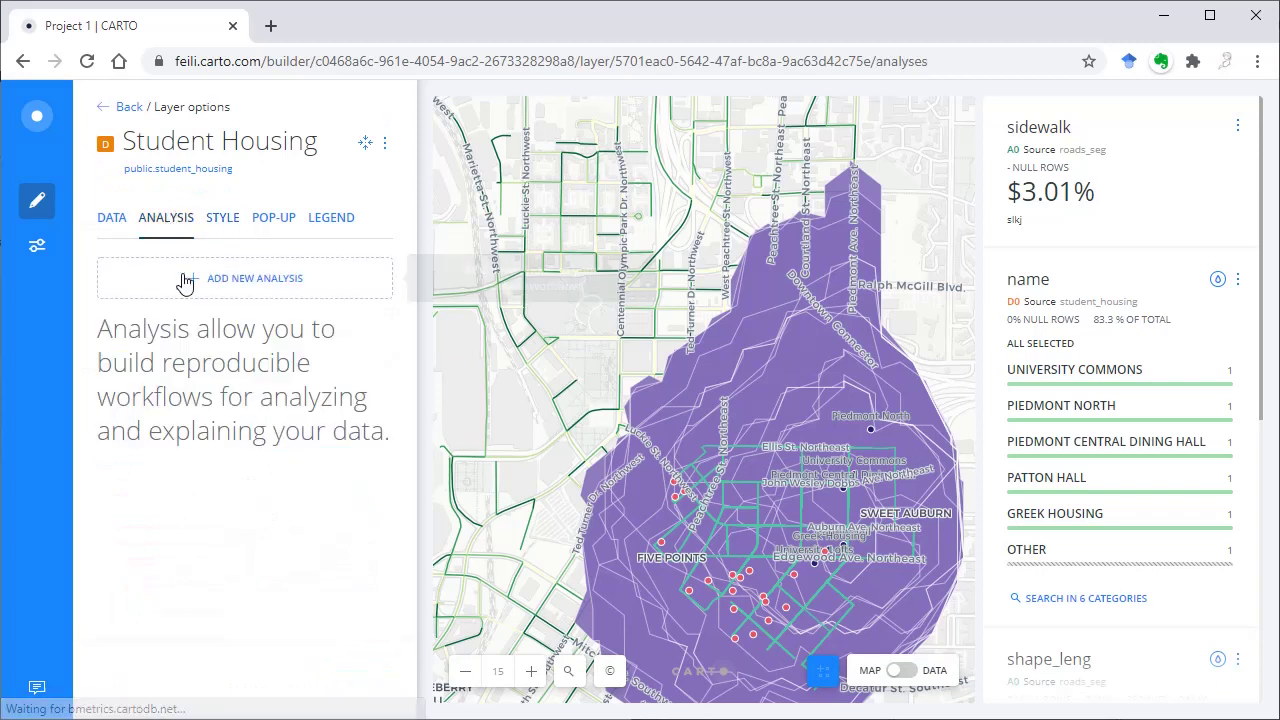
{"action": "left_click", "coordinate": [222, 285]}
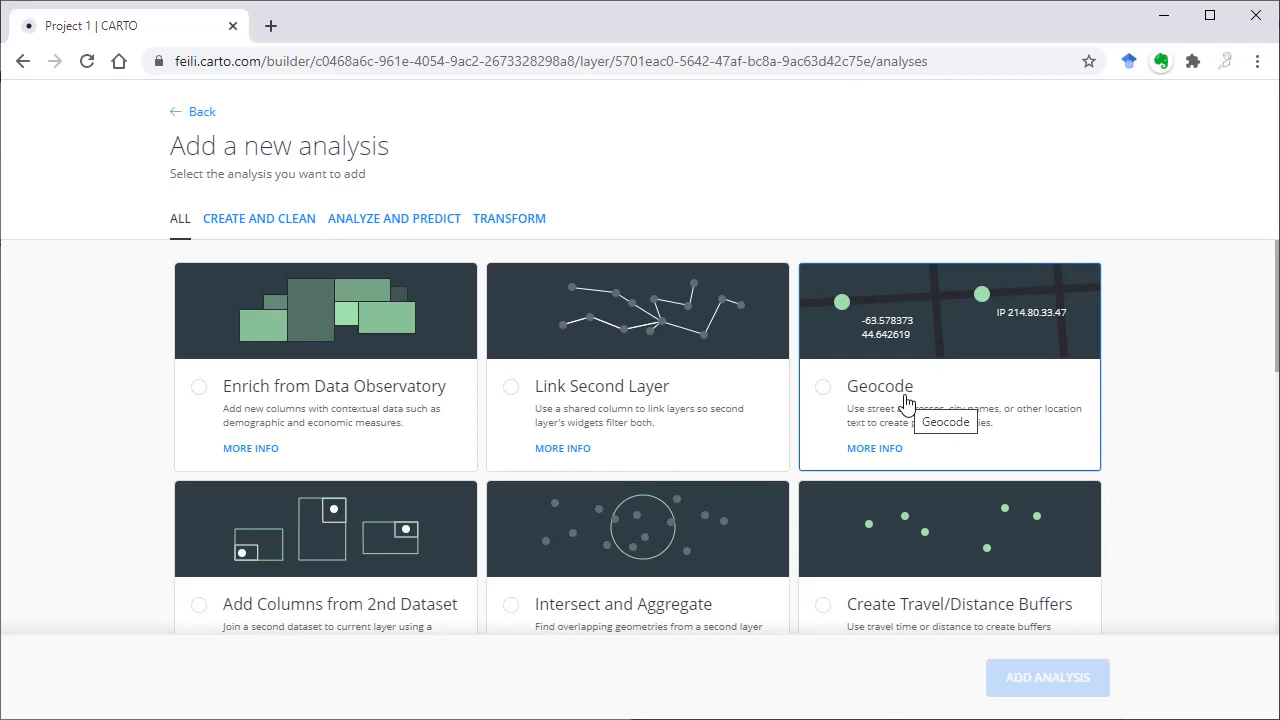
{"action": "left_click", "coordinate": [182, 116]}
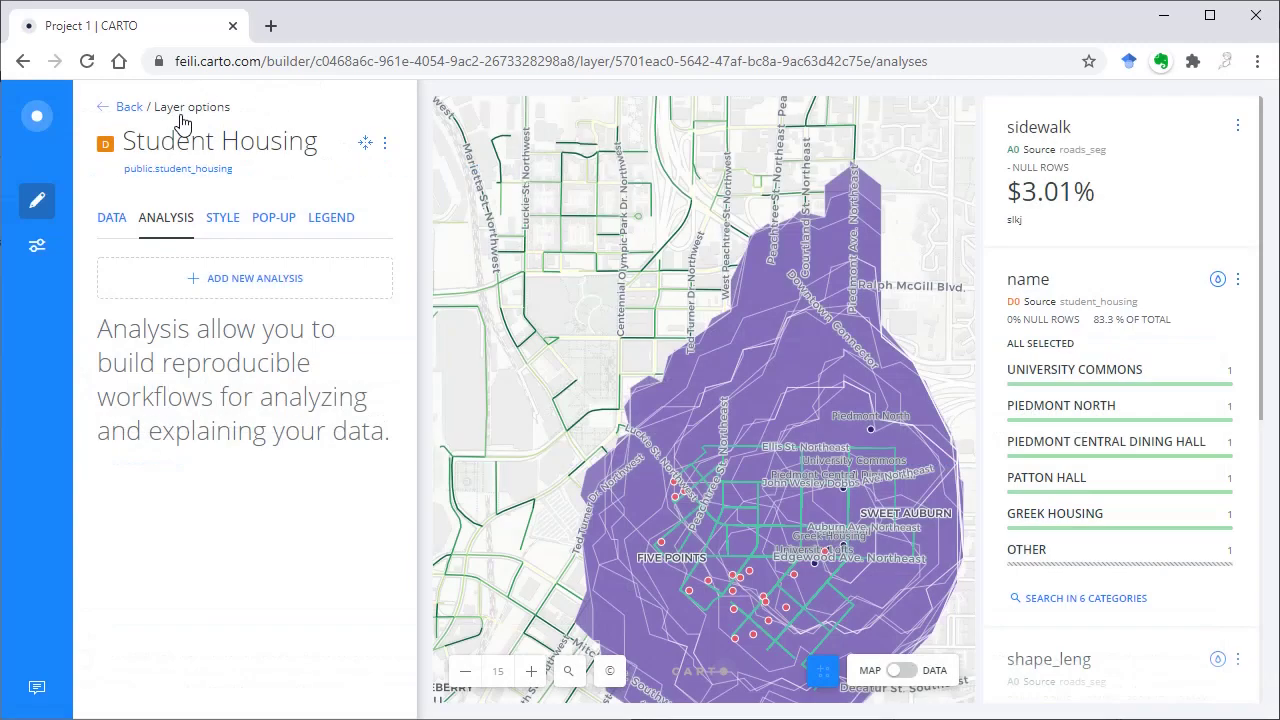
{"action": "left_click", "coordinate": [105, 107]}
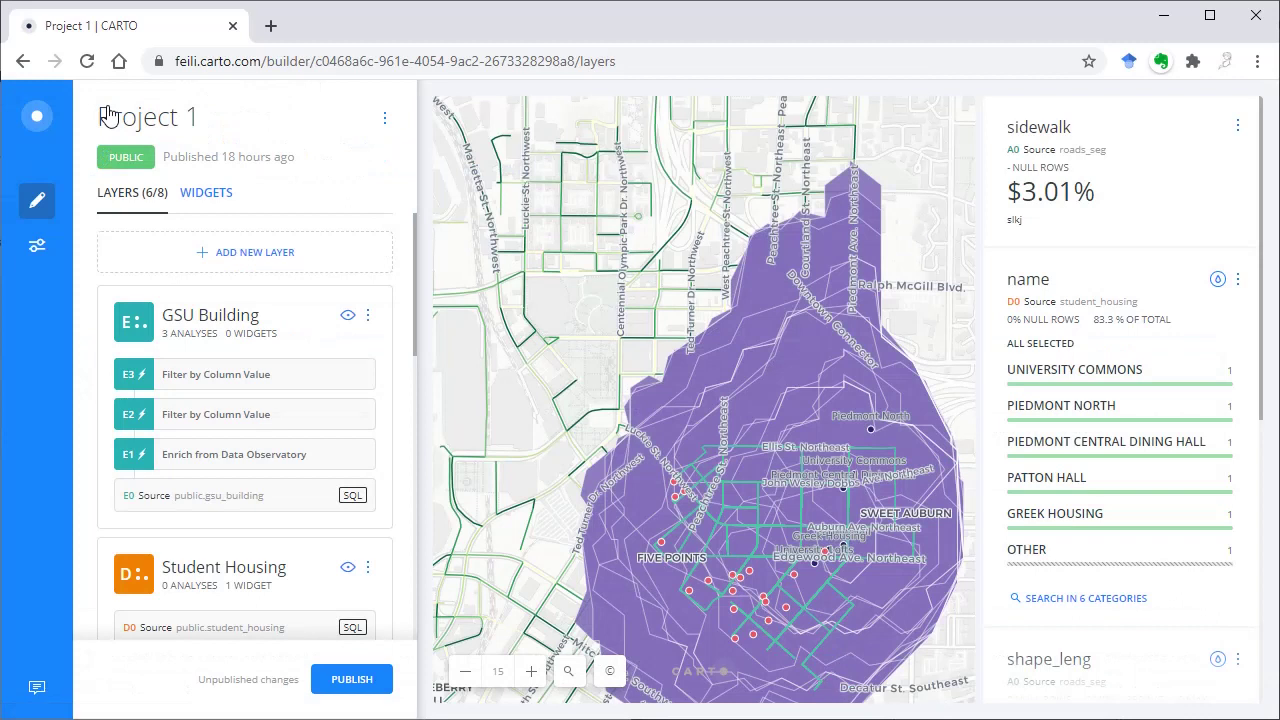
Go to the account dashboard and examine the usage metrics for storage and the geocoding, isolines and routing data services.
{"action": "left_click", "coordinate": [35, 120]}
{"action": "scroll", "coordinate": [634, 414], "scroll_direction": "down", "scroll_amount": 10}
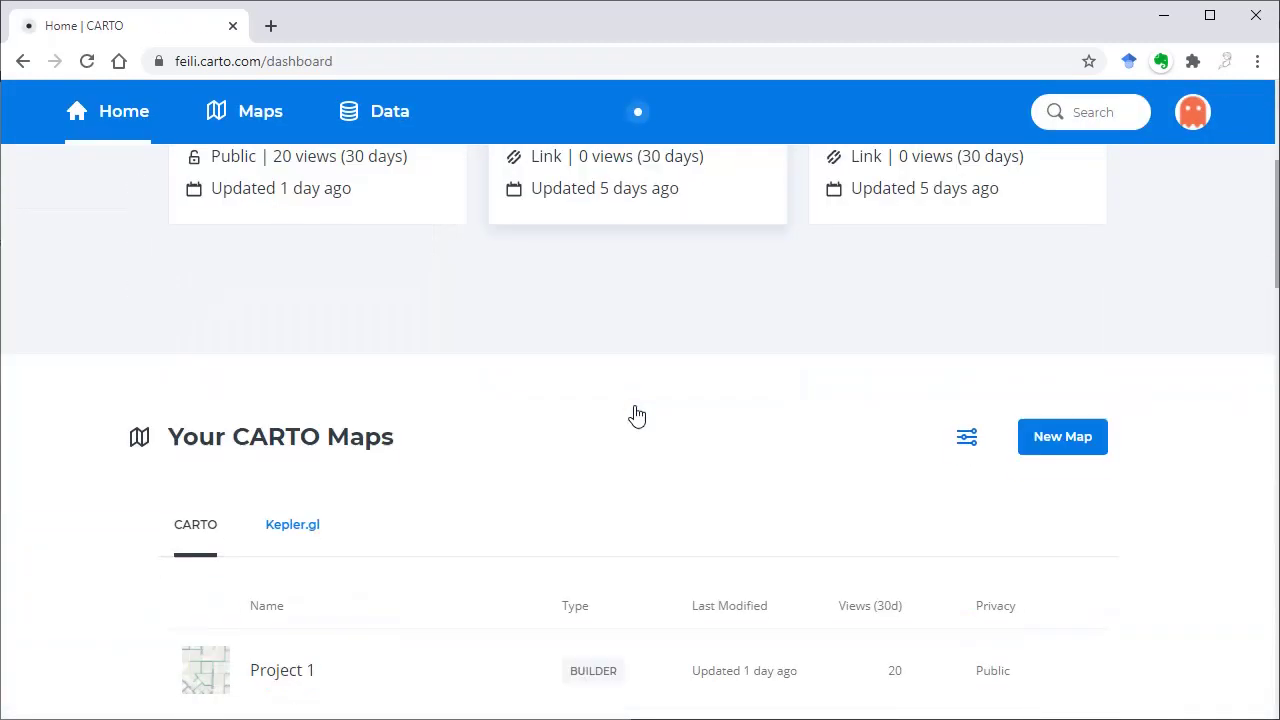
{"action": "scroll", "coordinate": [641, 418], "scroll_direction": "down", "scroll_amount": 6}
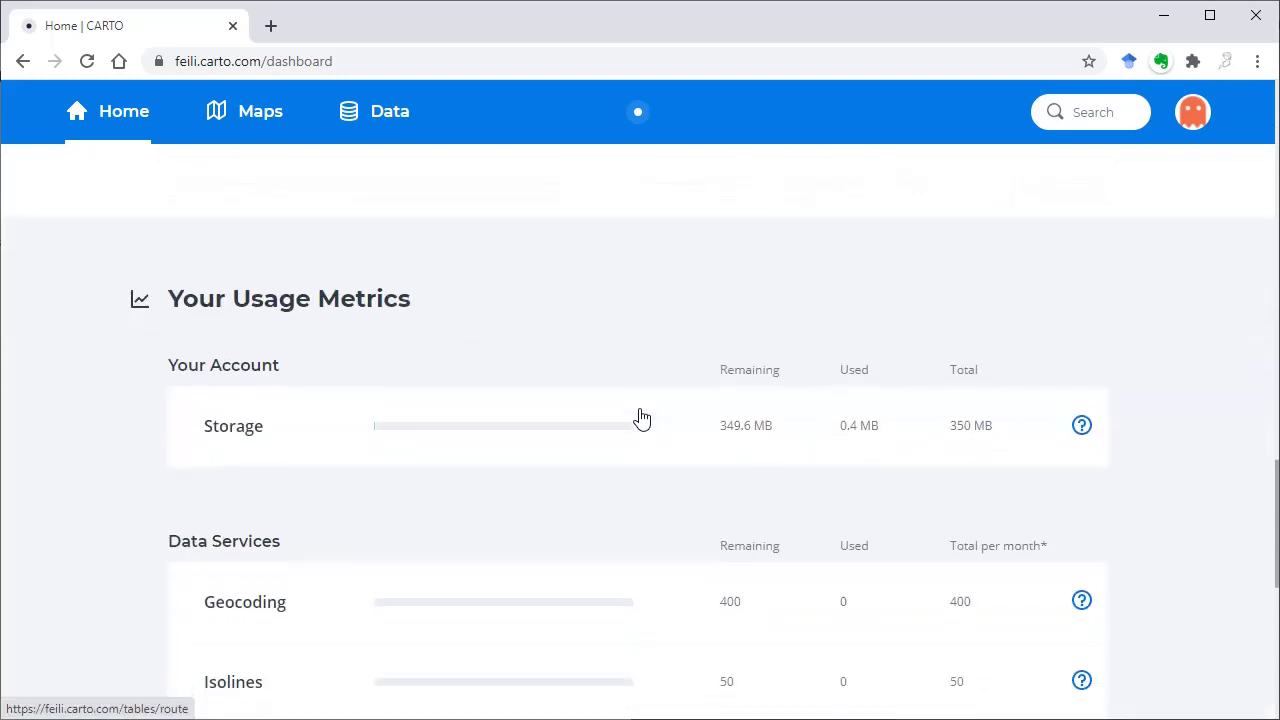
{"action": "scroll", "coordinate": [980, 612], "scroll_direction": "down", "scroll_amount": 1}
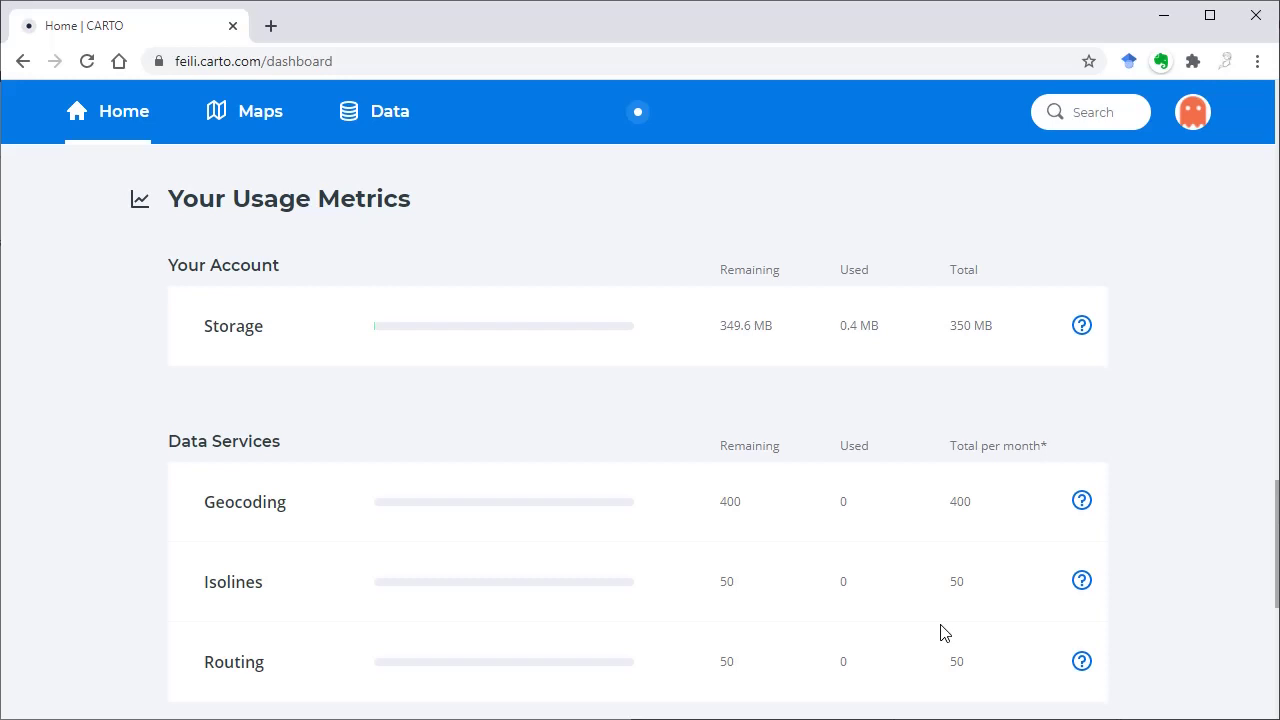
{"action": "scroll", "coordinate": [940, 632], "scroll_direction": "down", "scroll_amount": 2}
{"action": "scroll", "coordinate": [940, 632], "scroll_direction": "up", "scroll_amount": 2}
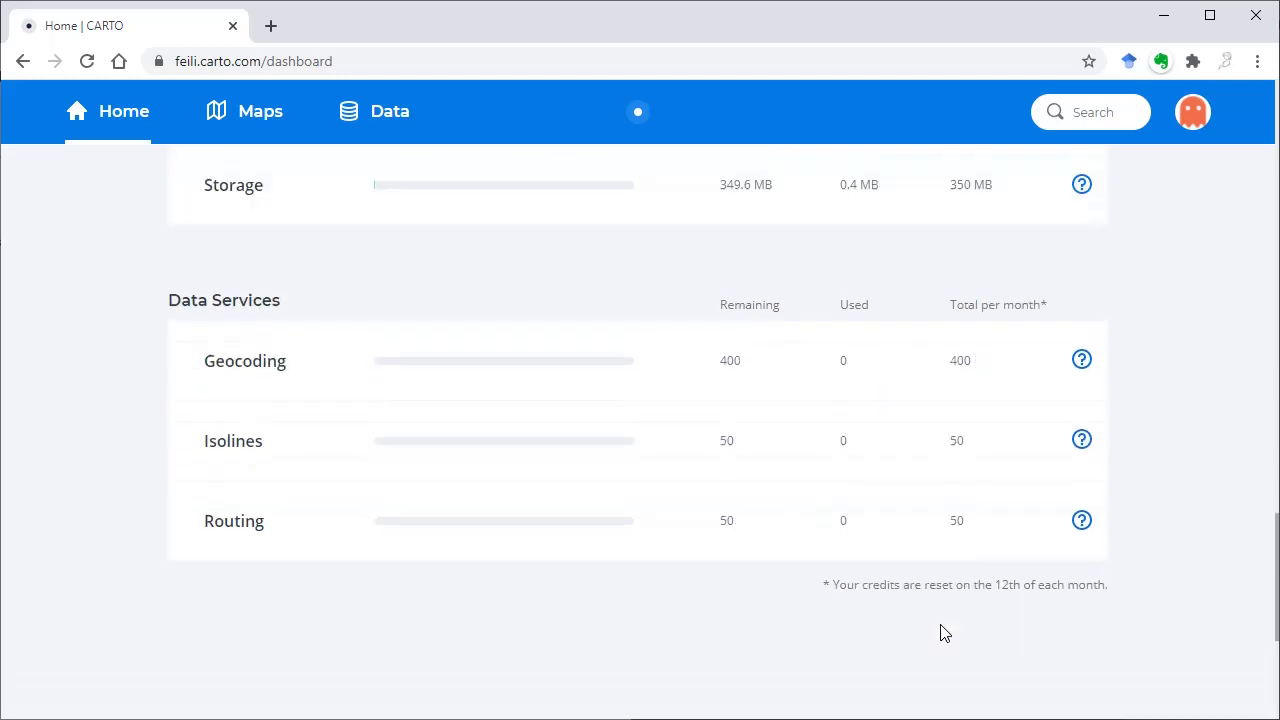